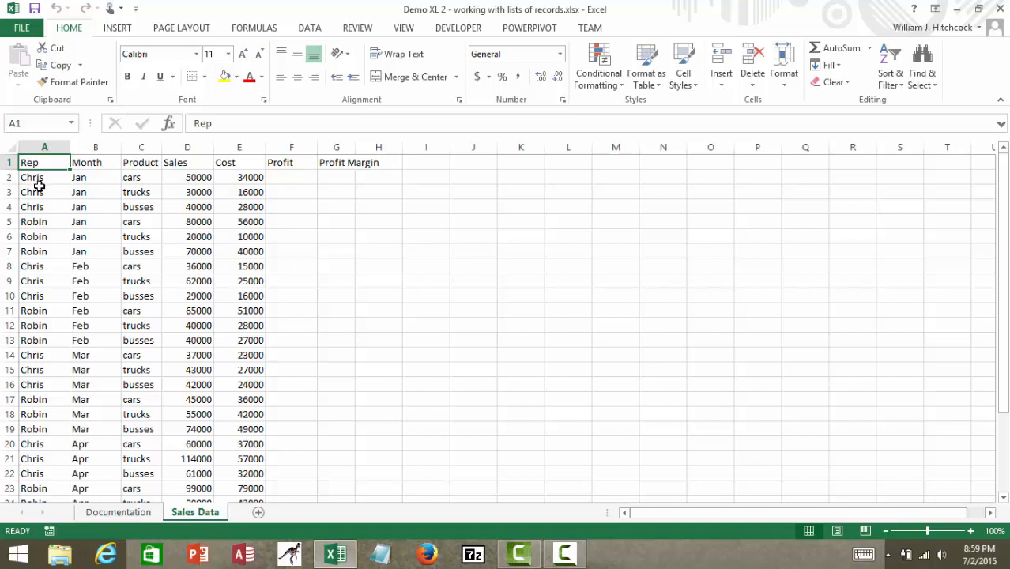
{"action": "key", "text": "Right"}
{"action": "key", "text": "Right"}
{"action": "key", "text": "Right"}
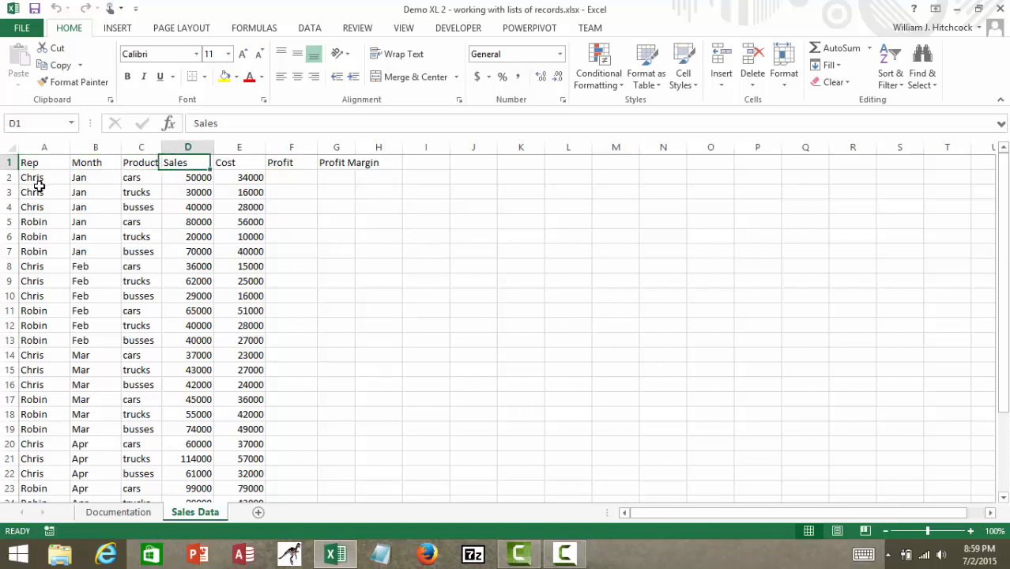
{"action": "key", "text": "Right"}
{"action": "key", "text": "Right"}
{"action": "key", "text": "Right"}
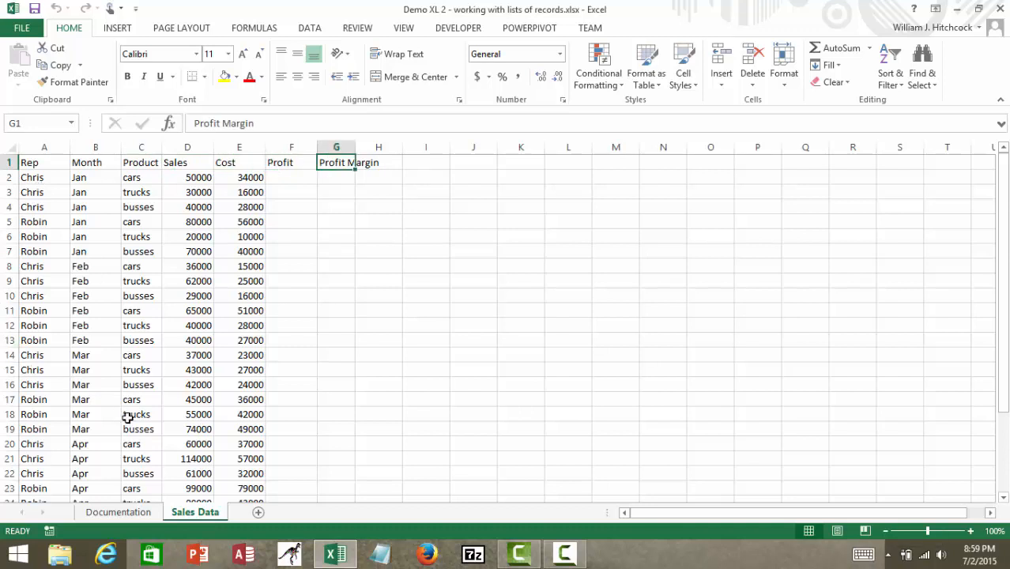
Create a copy of the Sales Data sheet at the end of the same workbook.
{"action": "right_click", "coordinate": [198, 519]}
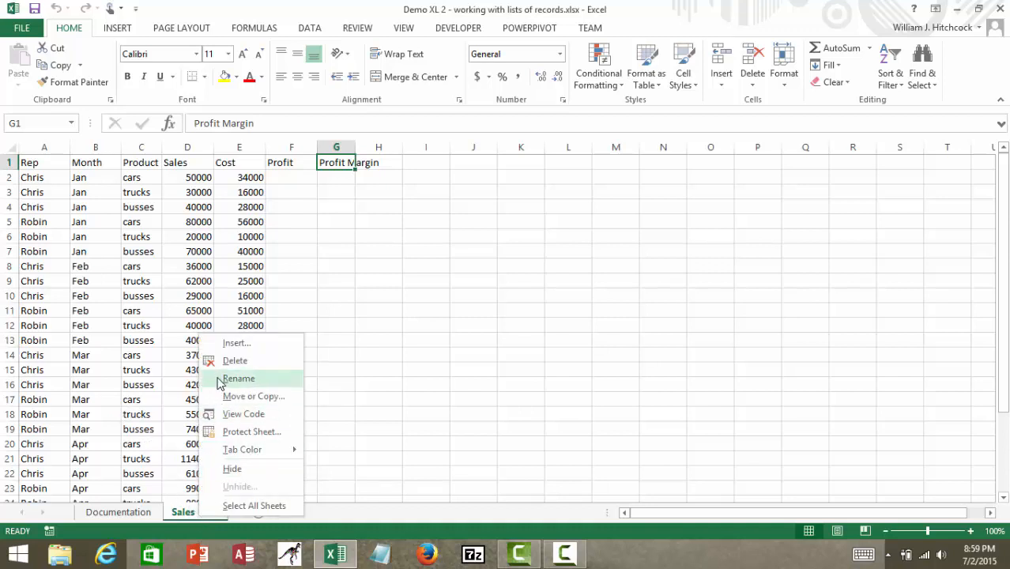
{"action": "left_click", "coordinate": [229, 396]}
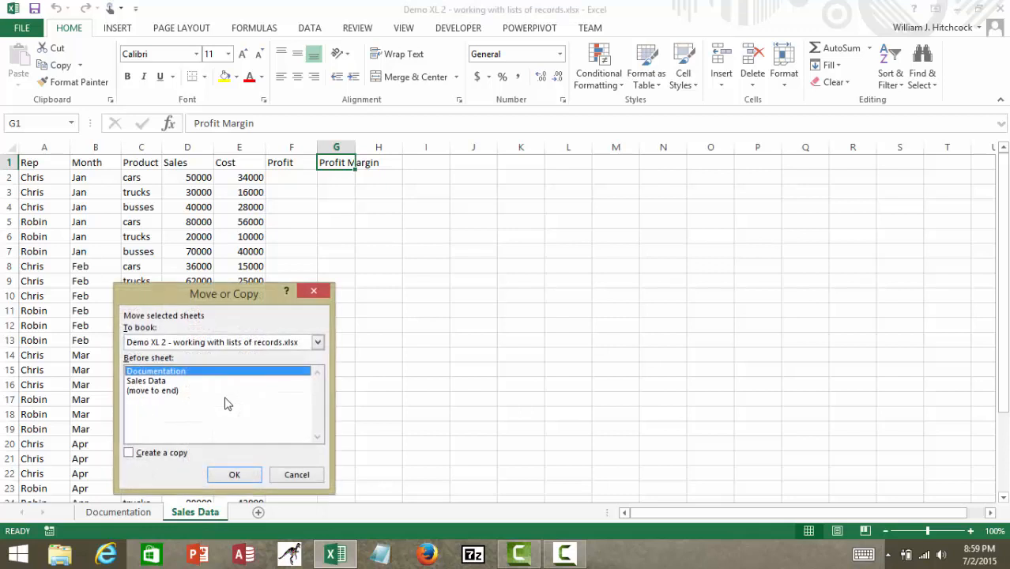
{"action": "left_click", "coordinate": [129, 452]}
{"action": "left_click", "coordinate": [141, 393]}
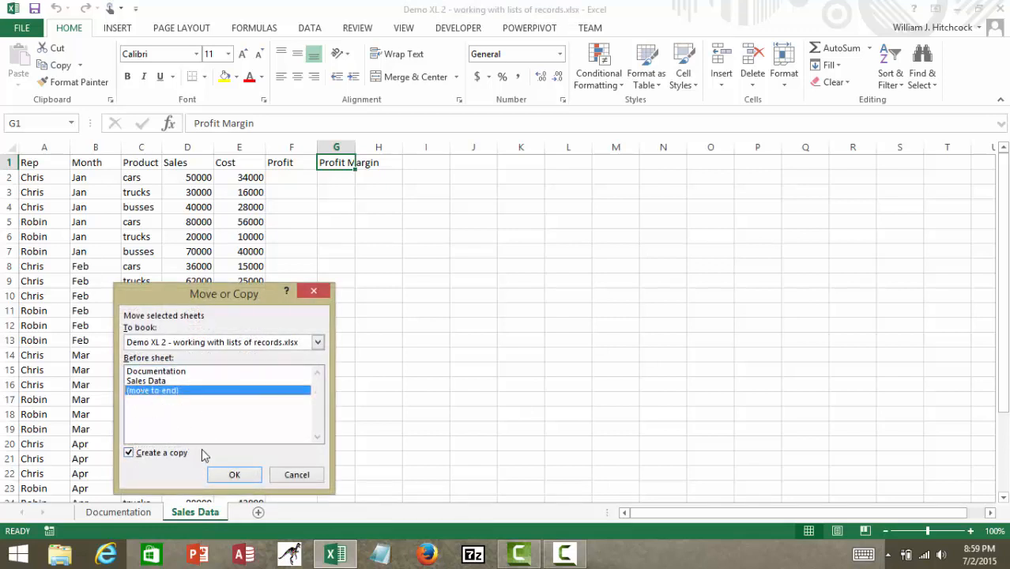
{"action": "left_click", "coordinate": [234, 478]}
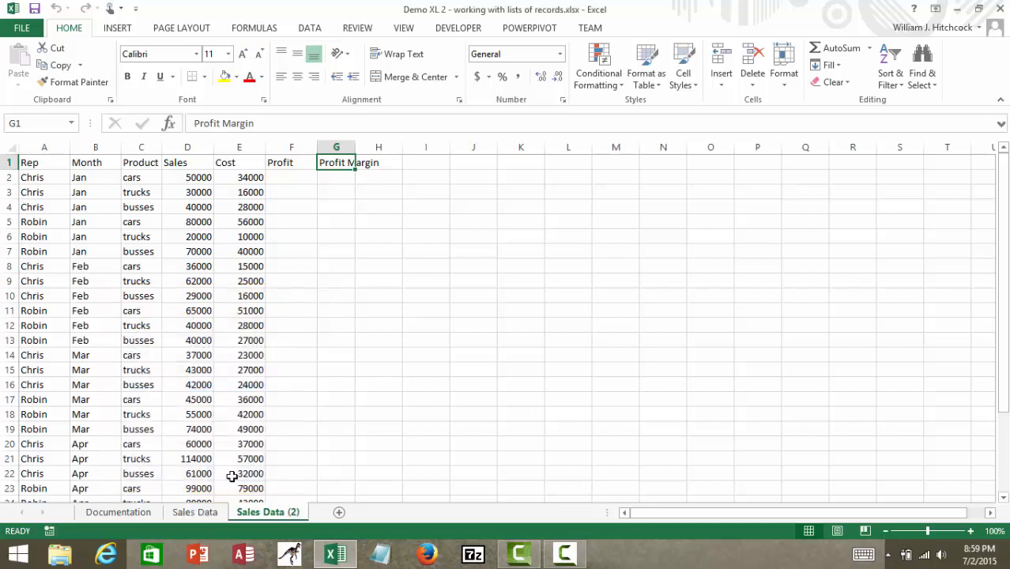
Rename the first Sales Data sheet as Original Data.
{"action": "right_click", "coordinate": [211, 515]}
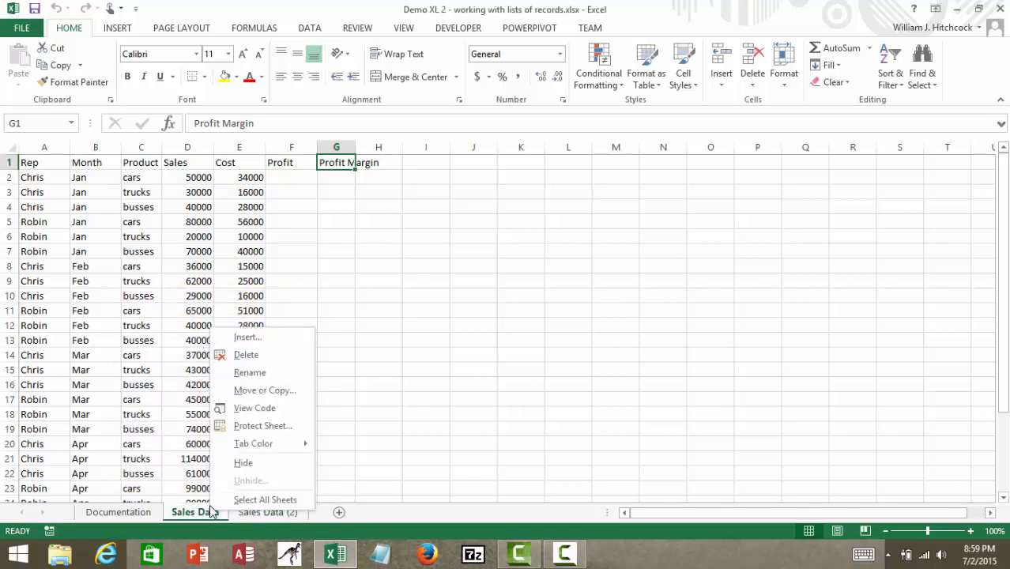
{"action": "left_click", "coordinate": [247, 373]}
{"action": "type", "text": "Or"}
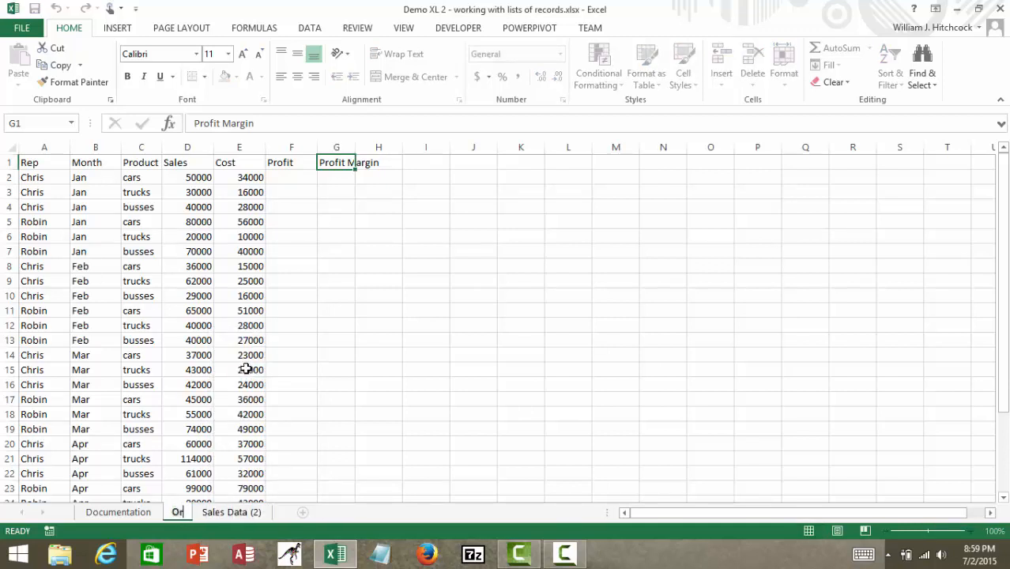
{"action": "type", "text": "iginal Dat"}
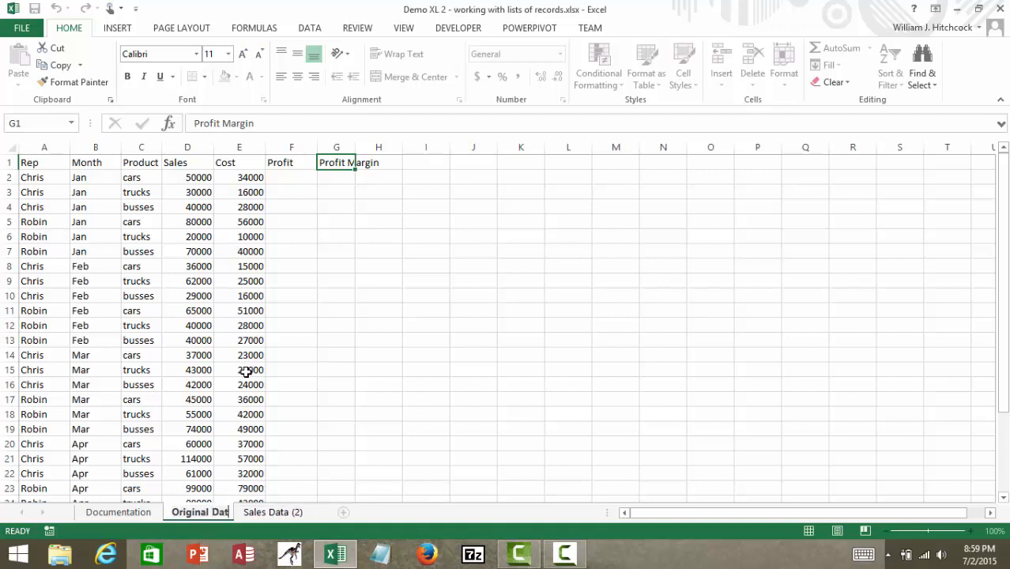
{"action": "type", "text": "a"}
{"action": "key", "text": "Return"}
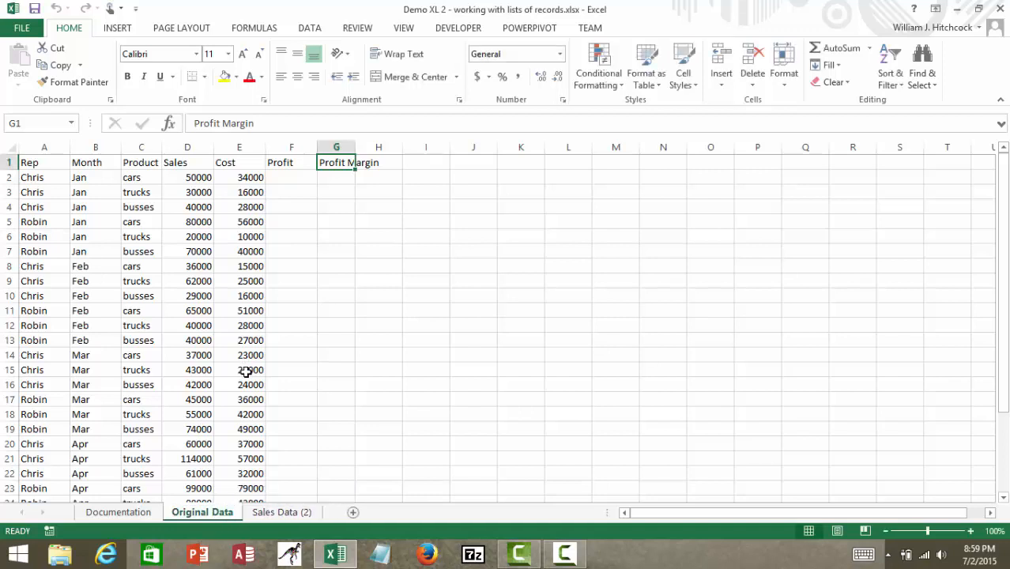
Rename the copied sheet as Sales Data by removing the (2) suffix.
{"action": "right_click", "coordinate": [280, 514]}
{"action": "key", "text": "Escape"}
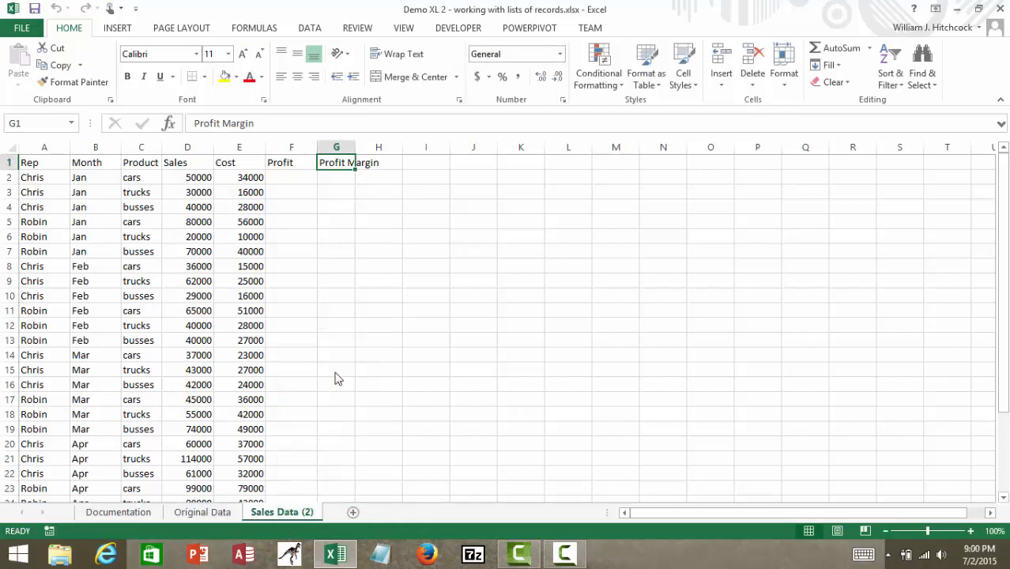
{"action": "left_click", "coordinate": [338, 378]}
{"action": "key", "text": "Right"}
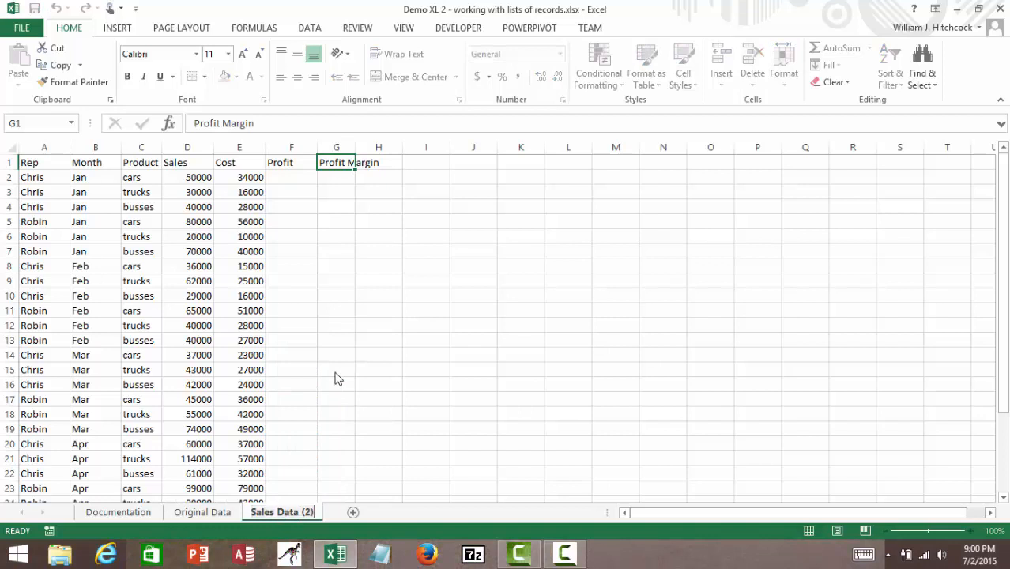
{"action": "key", "text": "BackSpace"}
{"action": "key", "text": "BackSpace"}
{"action": "key", "text": "BackSpace"}
{"action": "key", "text": "BackSpace"}
{"action": "key", "text": "Return"}
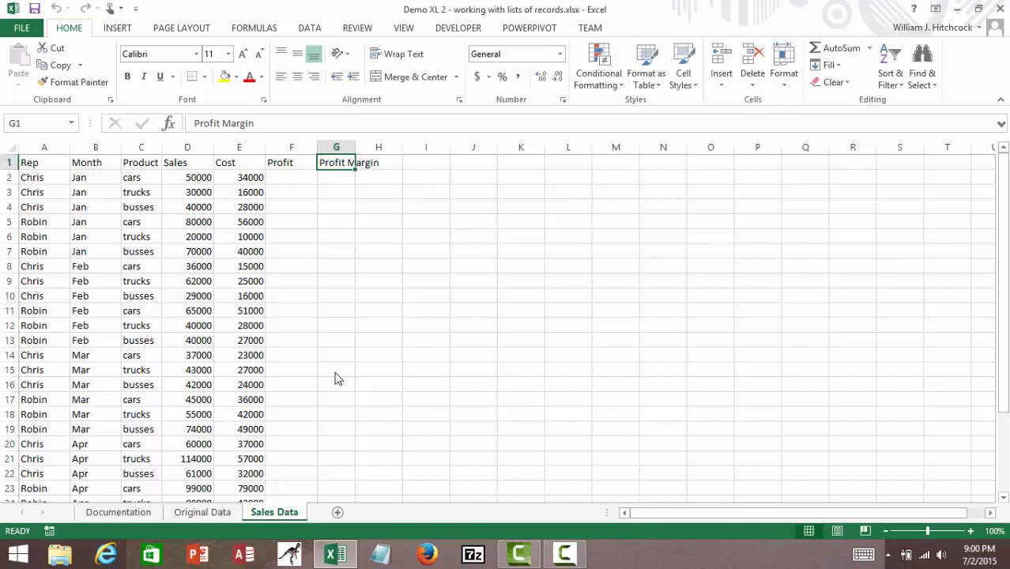
Format the header cells A1:H1 on the Sales Data sheet as bold, centered and wrapped text.
{"action": "key", "text": "ctrl+Home"}
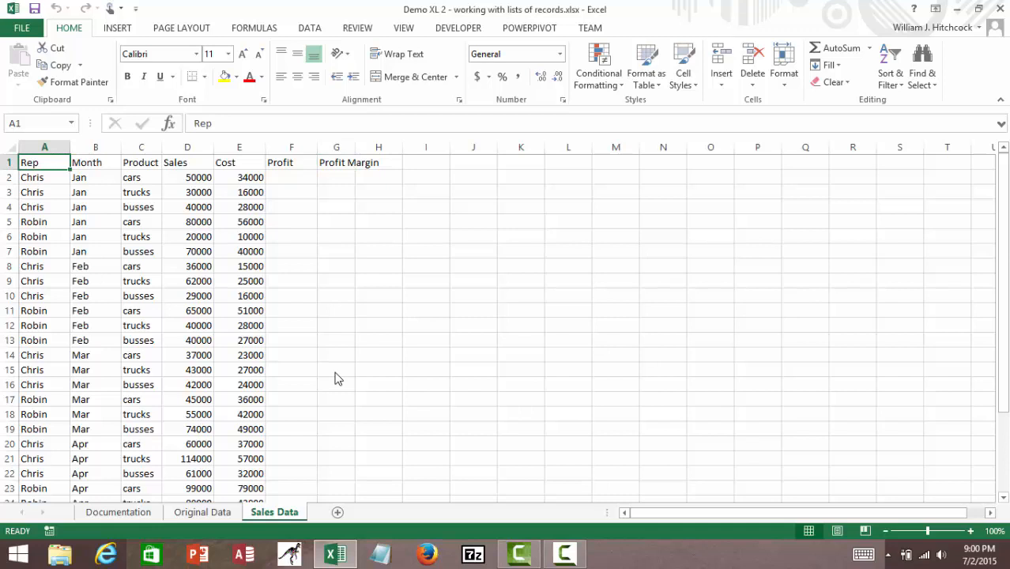
{"action": "key", "text": "shift+Right"}
{"action": "key", "text": "shift+Right"}
{"action": "key", "text": "shift+Right"}
{"action": "key", "text": "shift+Right"}
{"action": "key", "text": "shift+Right"}
{"action": "key", "text": "shift+Right"}
{"action": "key", "text": "shift+Right"}
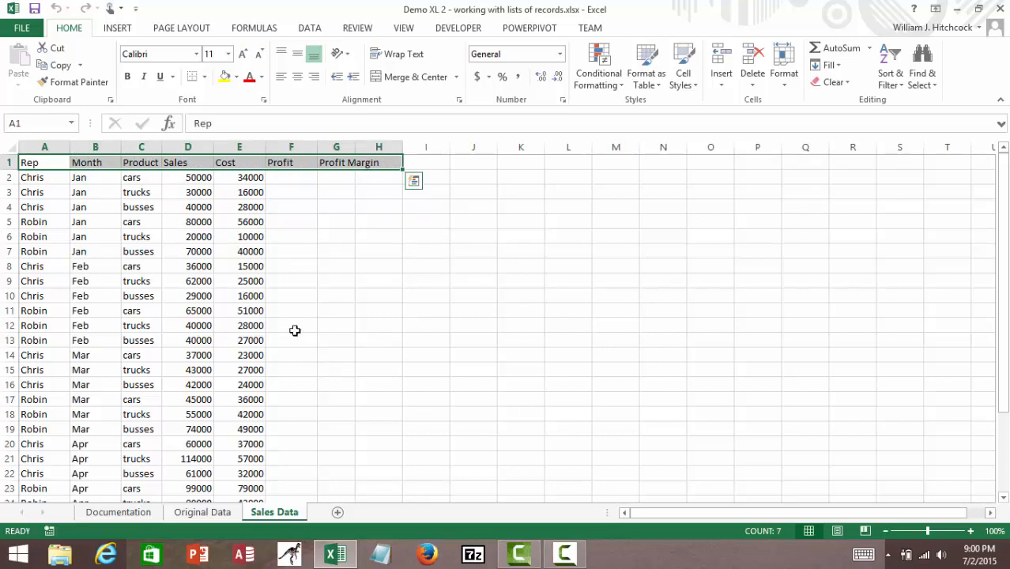
{"action": "left_click", "coordinate": [127, 82]}
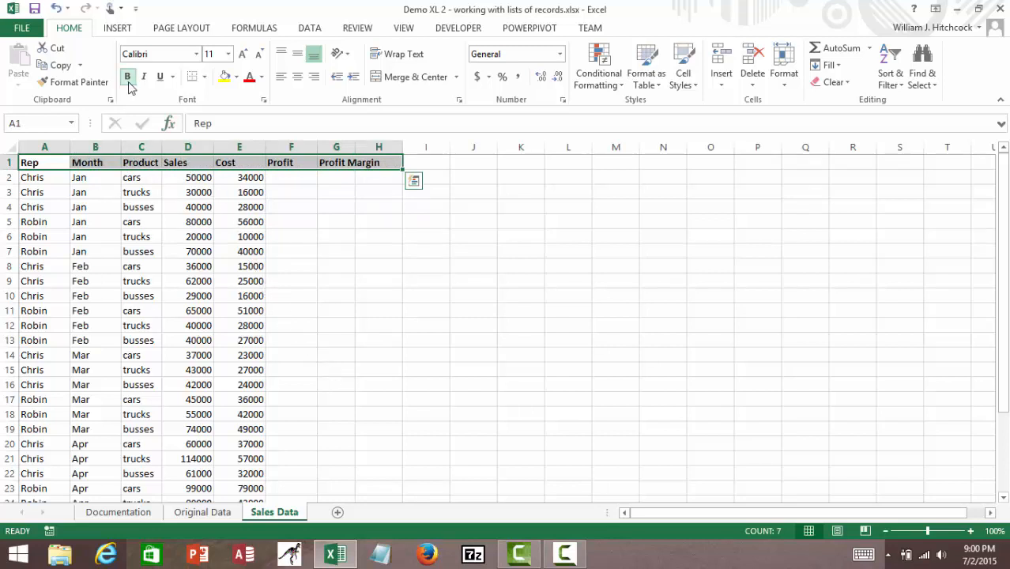
{"action": "left_click", "coordinate": [297, 77]}
{"action": "left_click", "coordinate": [391, 60]}
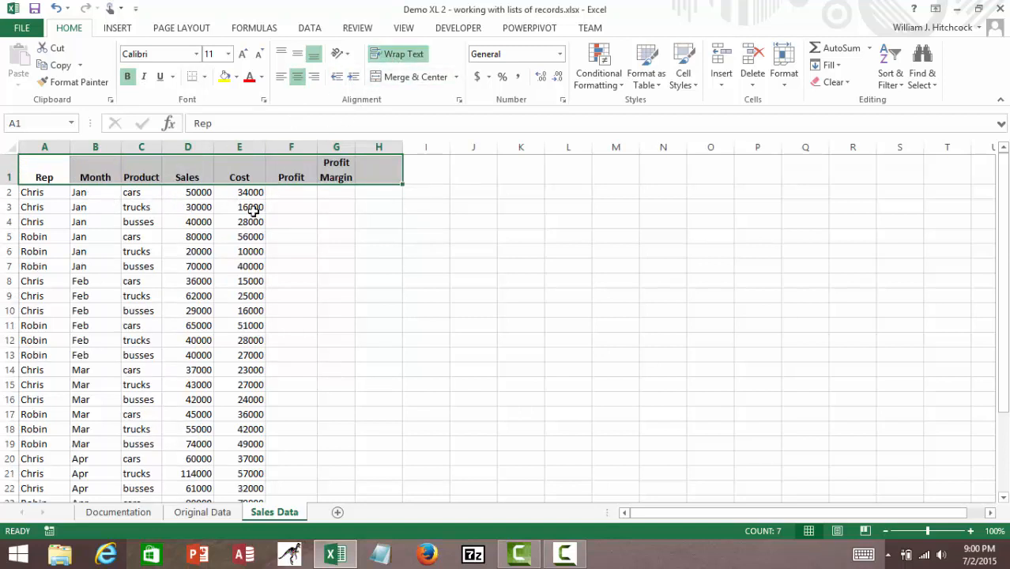
Calculate the first record's profit in cell F2 by subtracting cost from sales with =D2-E2.
{"action": "left_click", "coordinate": [44, 194]}
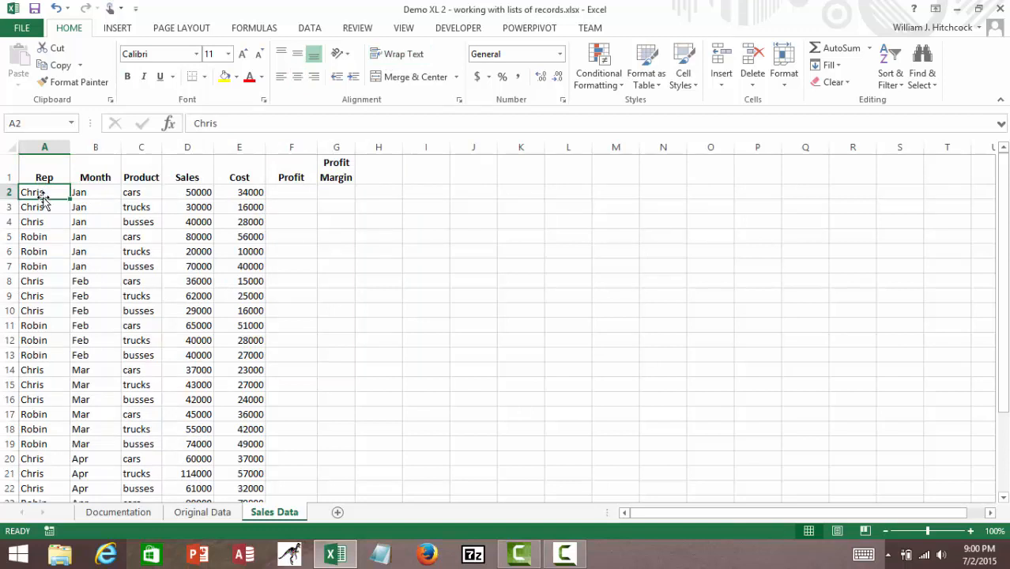
{"action": "key", "text": "Right"}
{"action": "key", "text": "Right"}
{"action": "key", "text": "Right"}
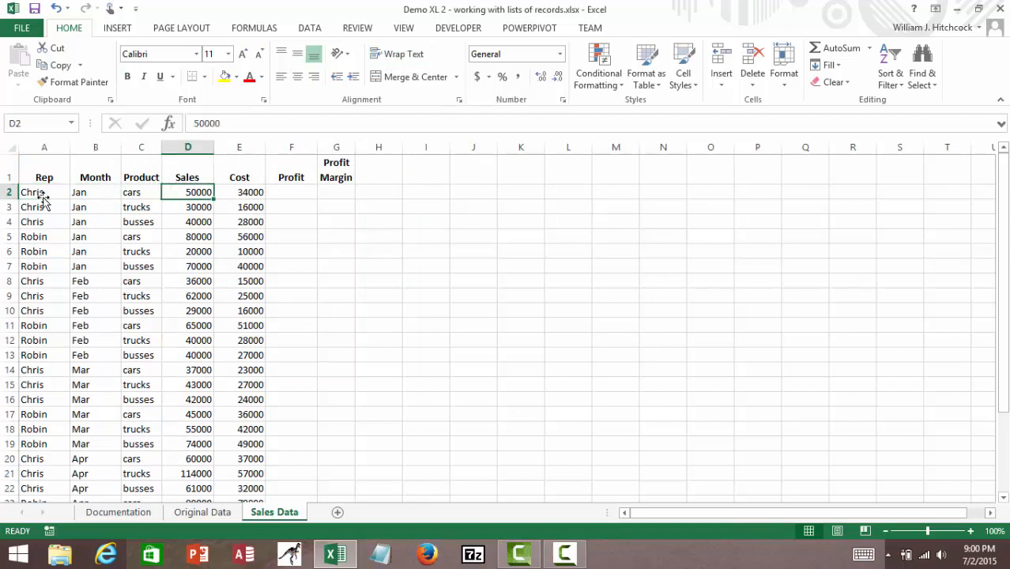
{"action": "key", "text": "Right"}
{"action": "key", "text": "Right"}
{"action": "key", "text": "Right"}
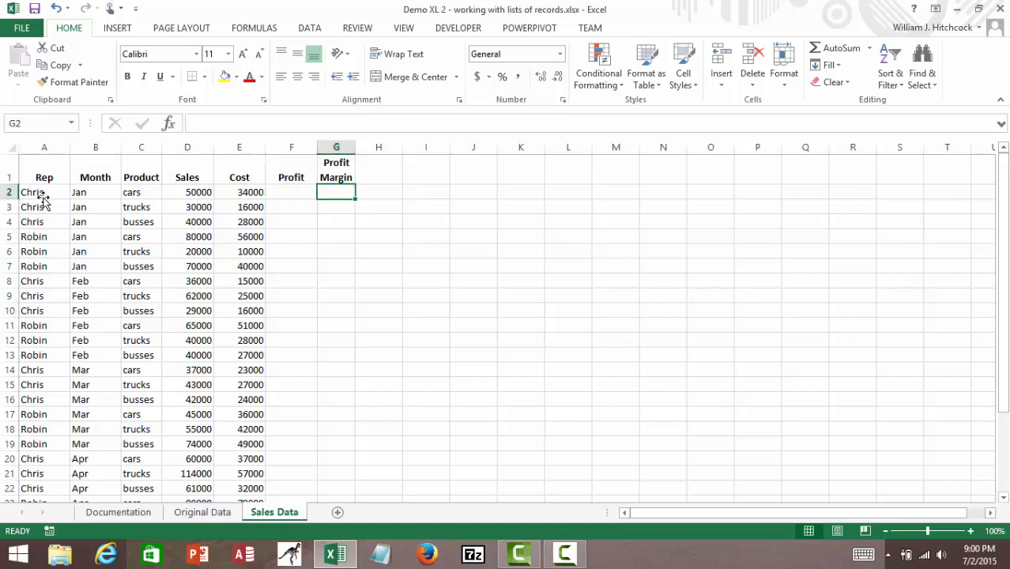
{"action": "key", "text": "Left"}
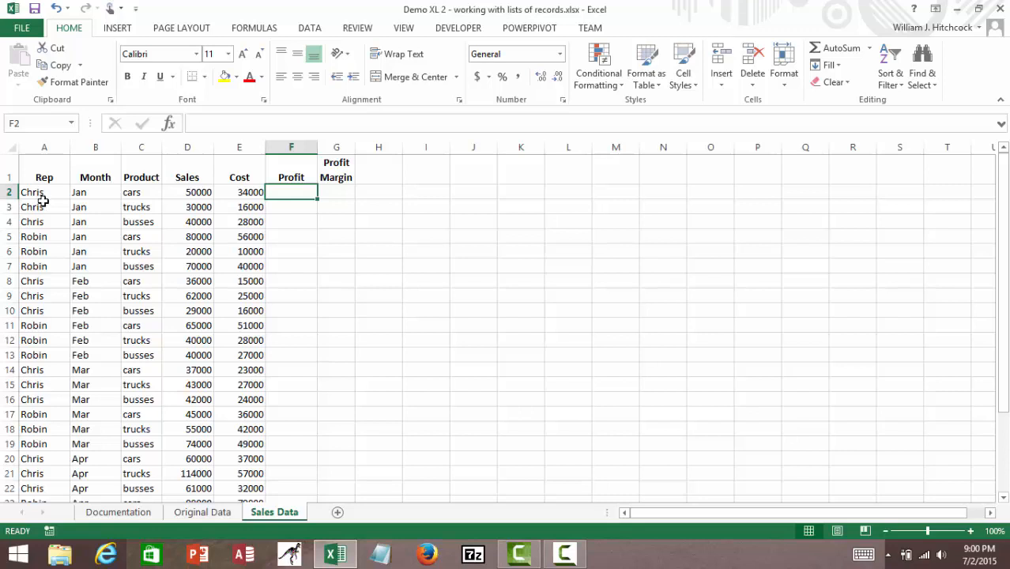
{"action": "type", "text": "="}
{"action": "key", "text": "Left"}
{"action": "key", "text": "Left"}
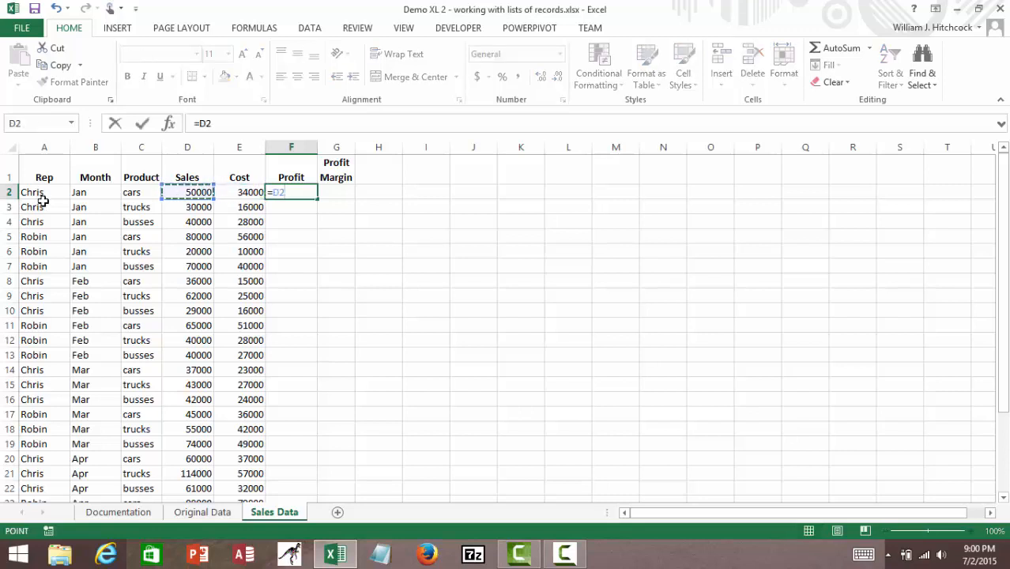
{"action": "type", "text": "-"}
{"action": "key", "text": "Left"}
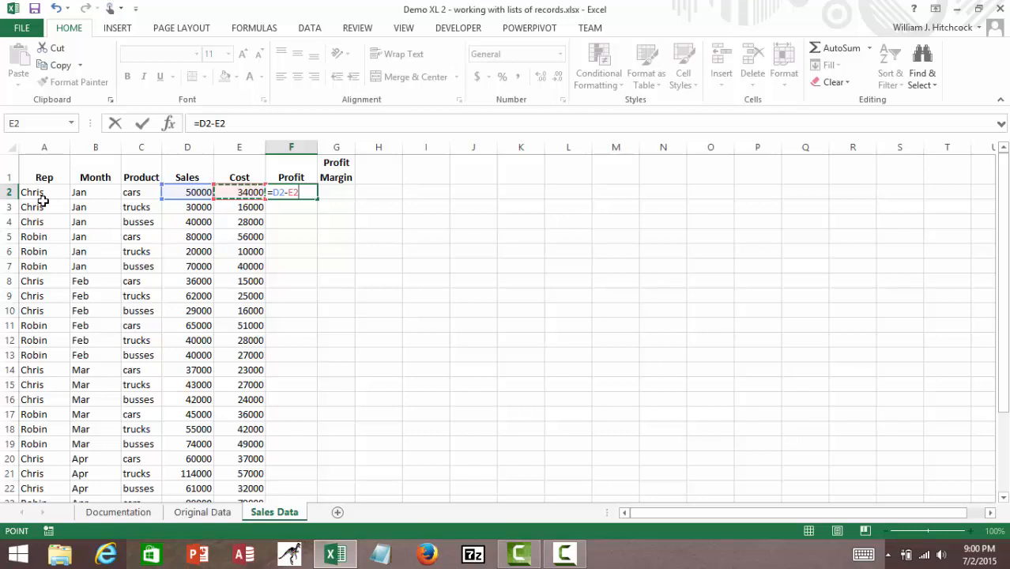
{"action": "key", "text": "Return"}
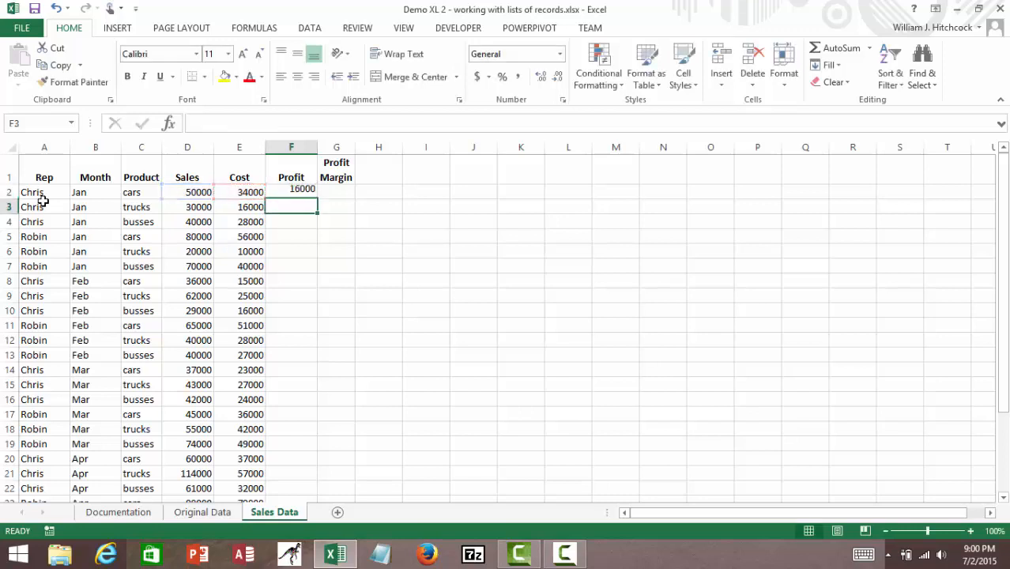
Calculate the first record's profit margin in cell G2 by dividing profit by cost with =F2/E2.
{"action": "key", "text": "Up"}
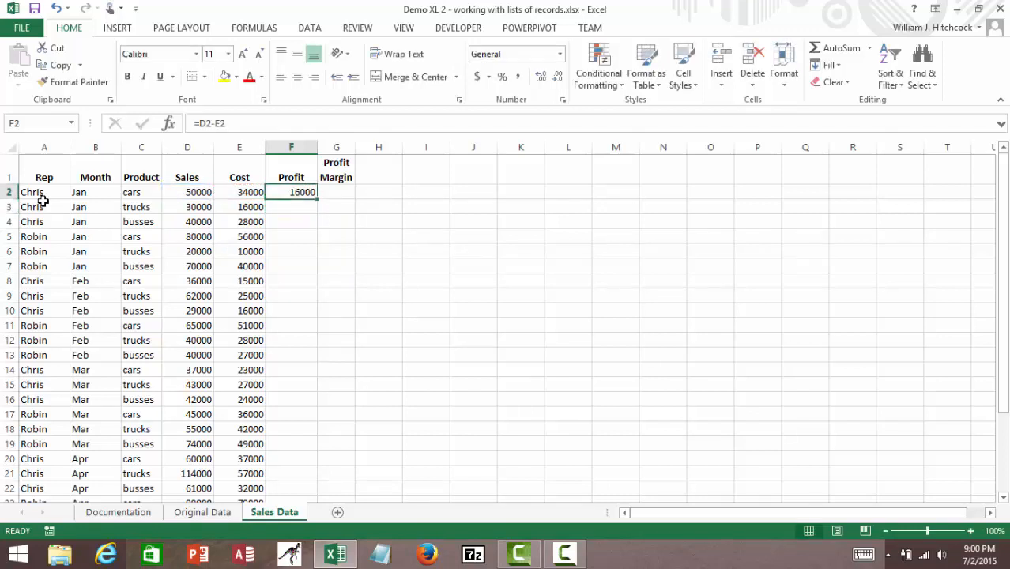
{"action": "key", "text": "Right"}
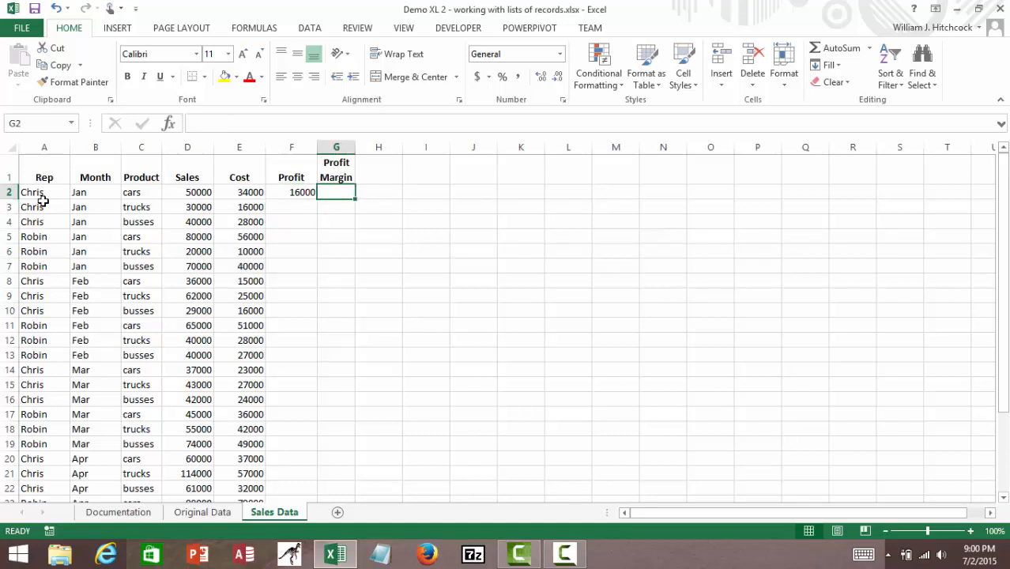
{"action": "type", "text": "="}
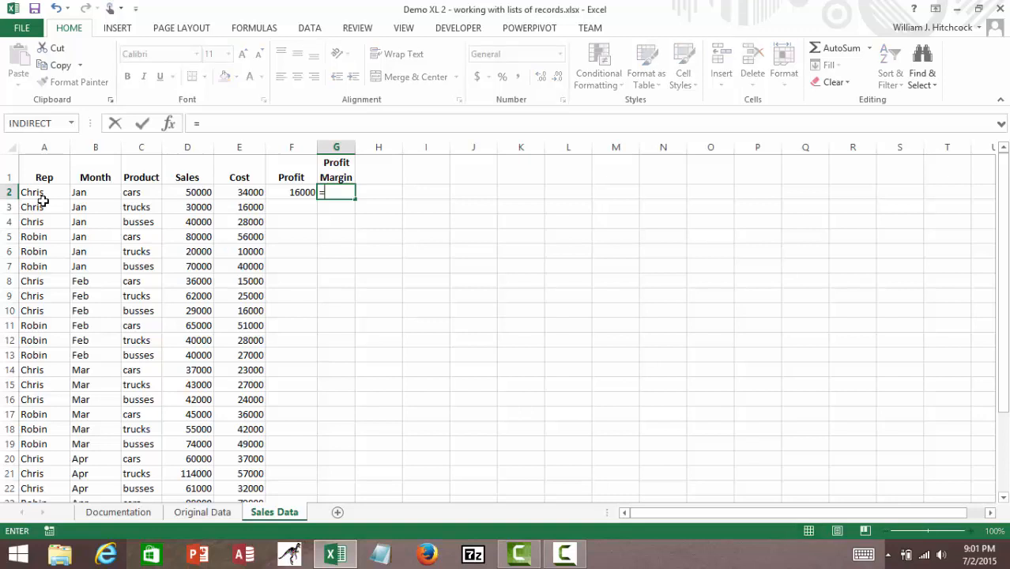
{"action": "key", "text": "Left"}
{"action": "type", "text": "/"}
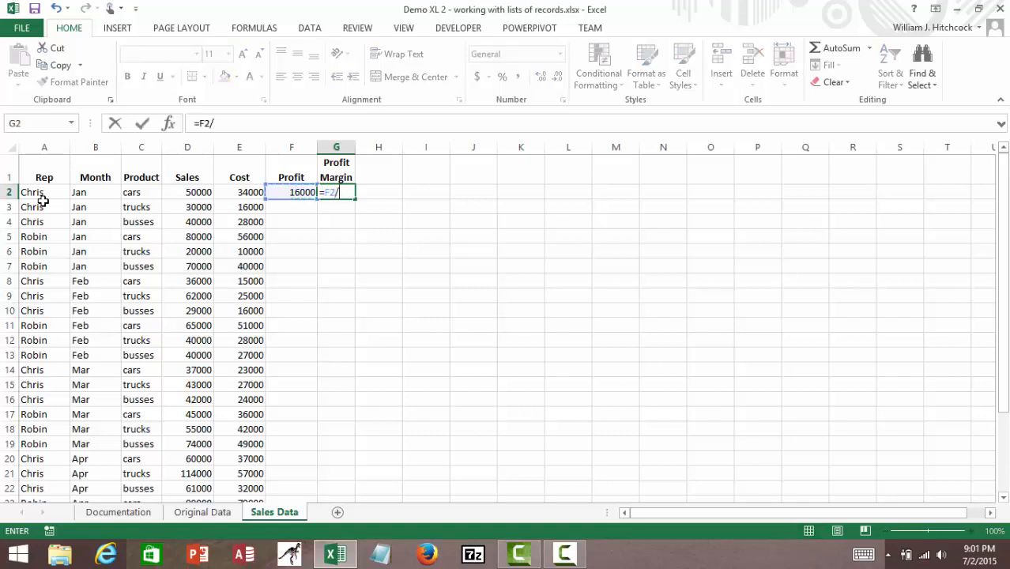
{"action": "key", "text": "Left"}
{"action": "key", "text": "Left"}
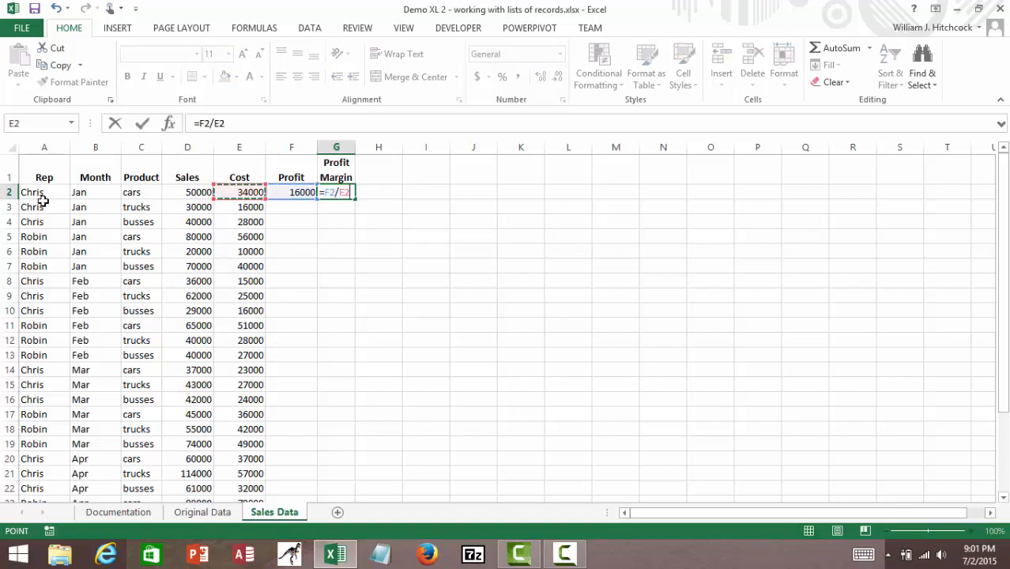
{"action": "key", "text": "Return"}
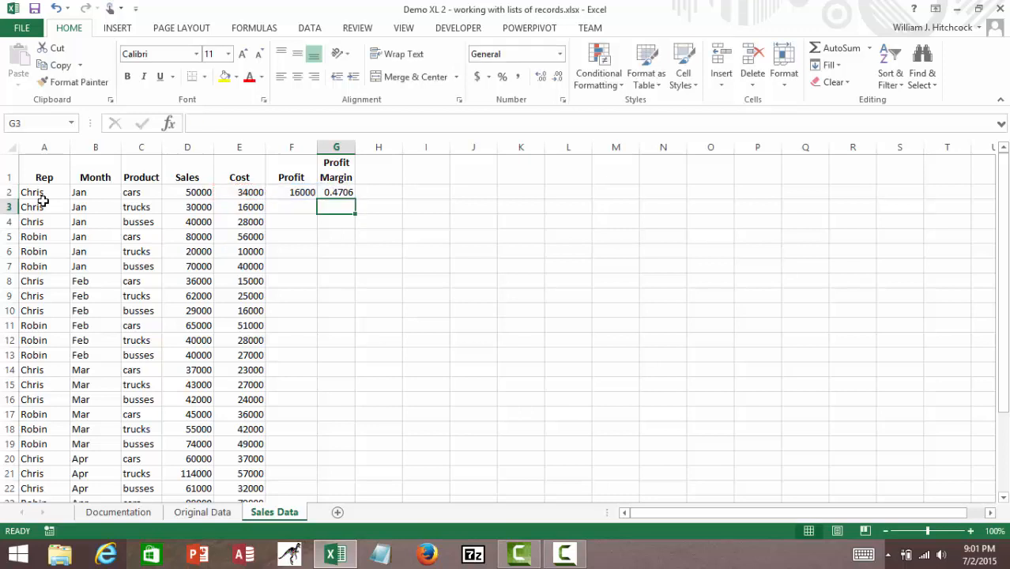
Format the profit margin in cell G2 as a percentage with no decimal places.
{"action": "key", "text": "Up"}
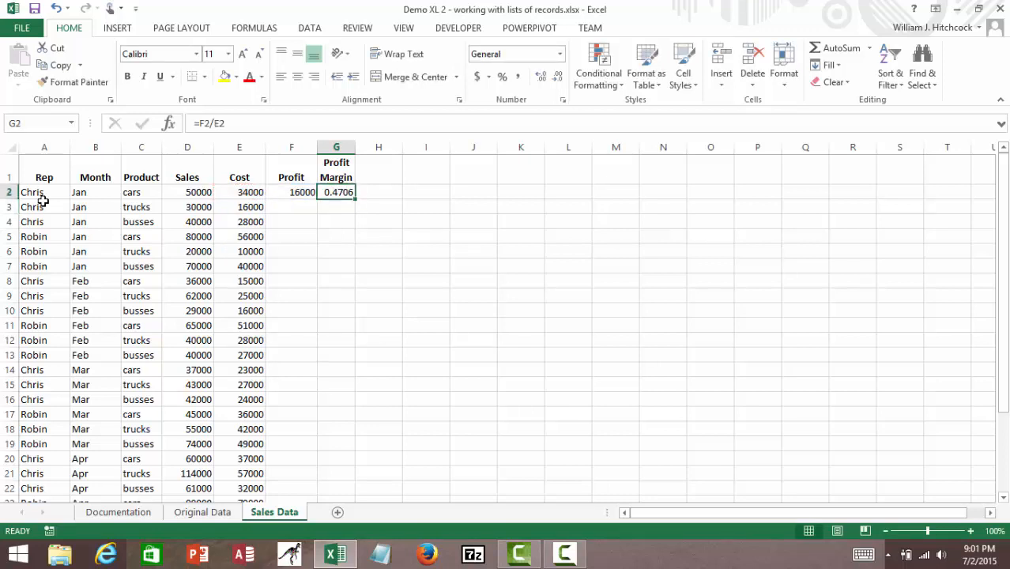
{"action": "left_click", "coordinate": [506, 77]}
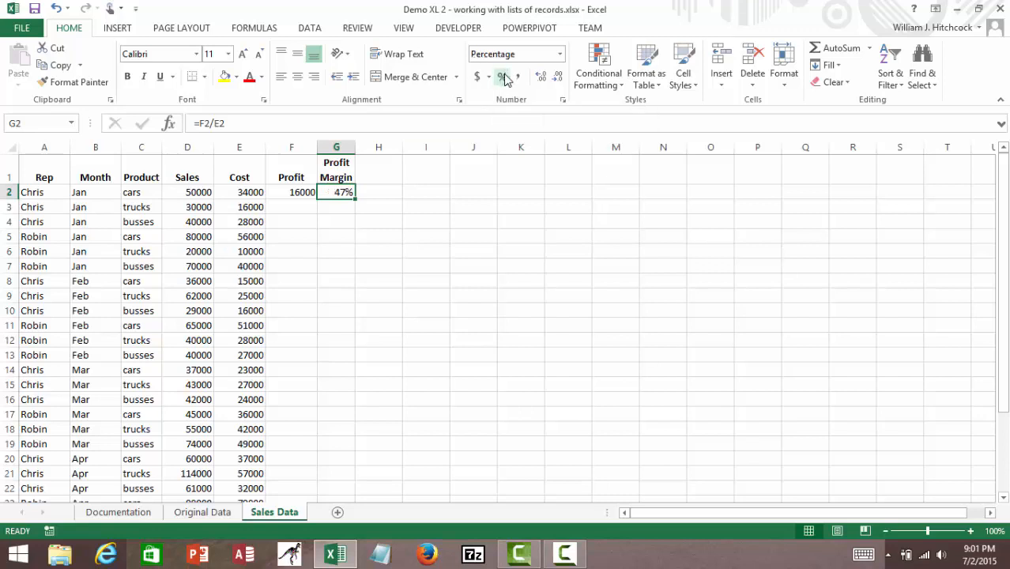
{"action": "left_click", "coordinate": [541, 77]}
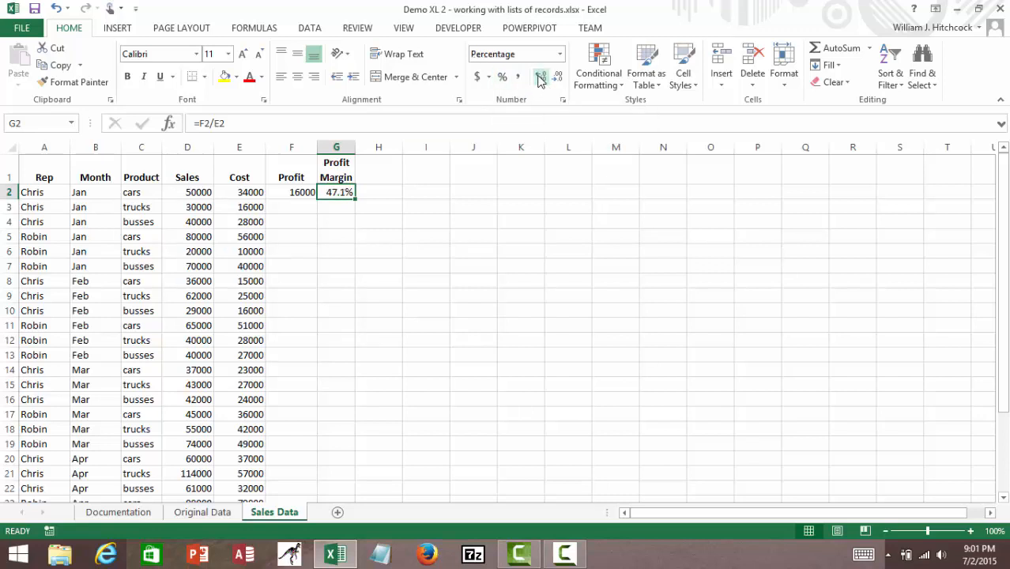
{"action": "left_click", "coordinate": [558, 78]}
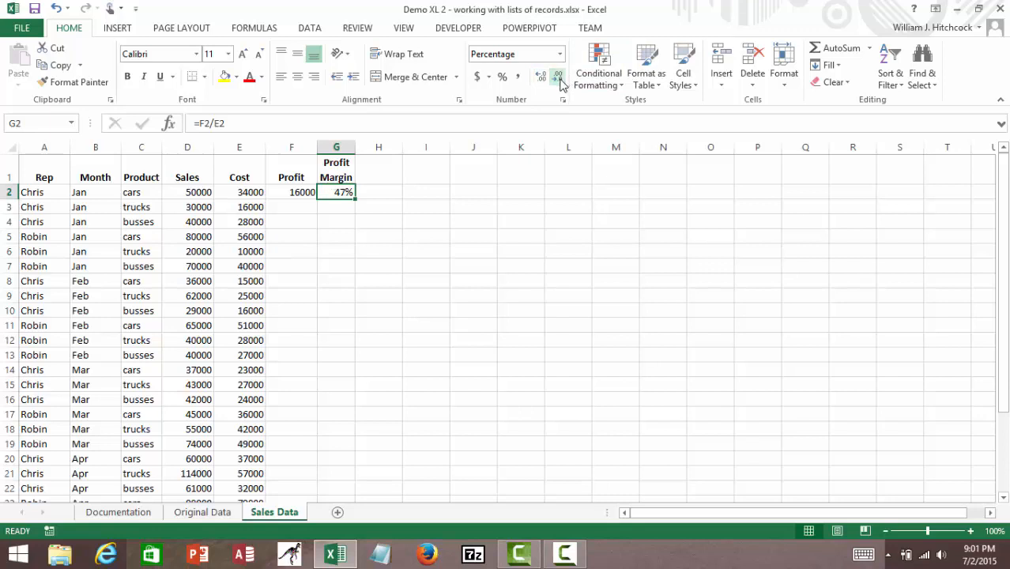
Apply the Accounting number format to the Sales, Cost and Profit cells D2:F30, including the summary rows.
{"action": "left_click", "coordinate": [196, 192]}
{"action": "key", "text": "shift+Right"}
{"action": "key", "text": "shift+Right"}
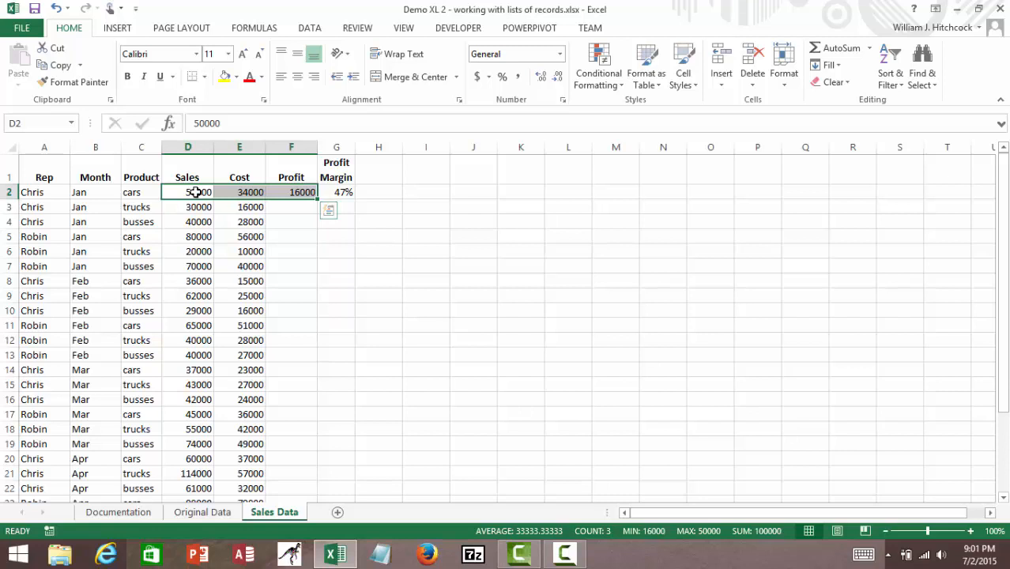
{"action": "key", "text": "End"}
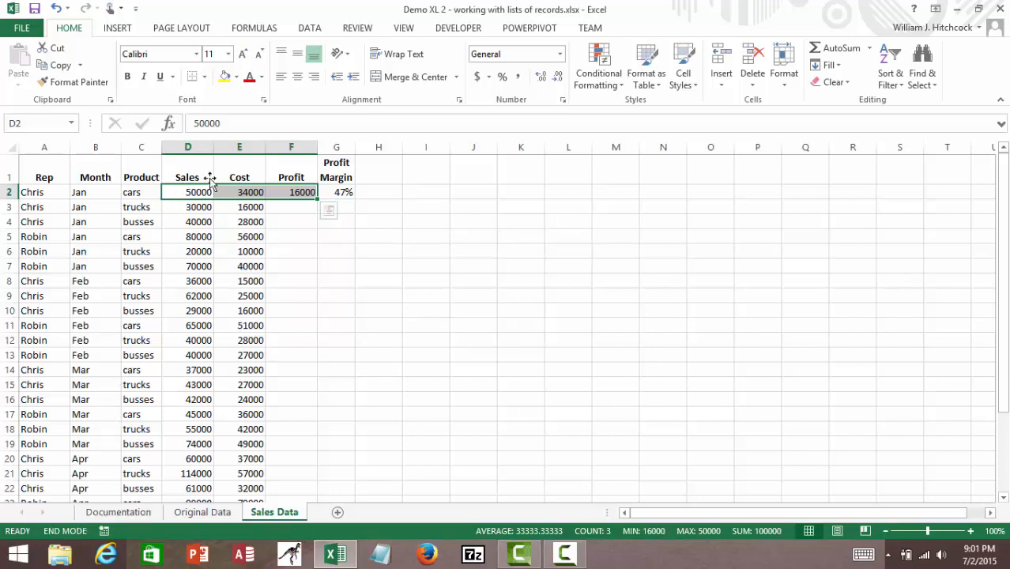
{"action": "key", "text": "shift+Down"}
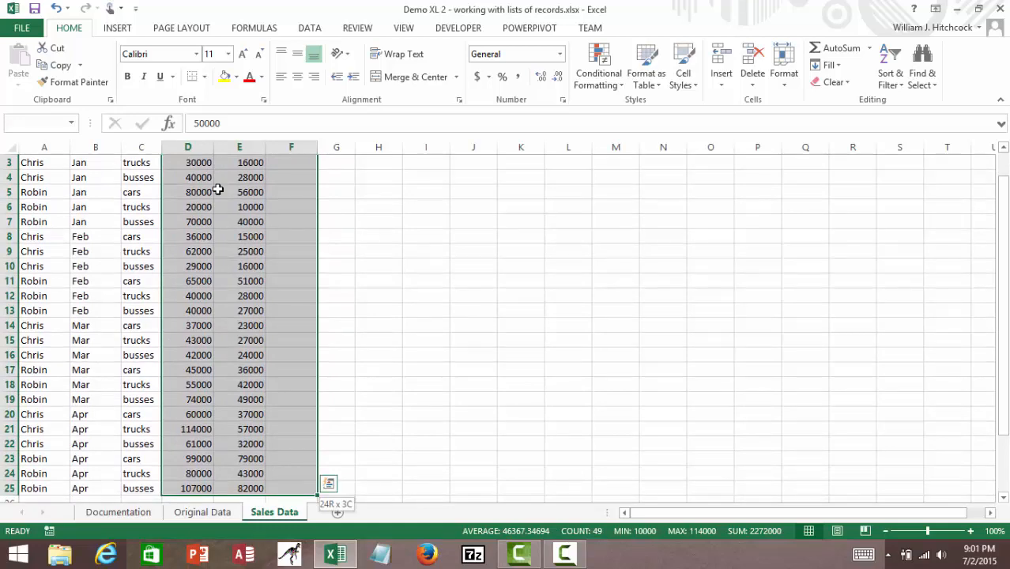
{"action": "key", "text": "shift+Down"}
{"action": "key", "text": "shift+Down"}
{"action": "key", "text": "shift+Down"}
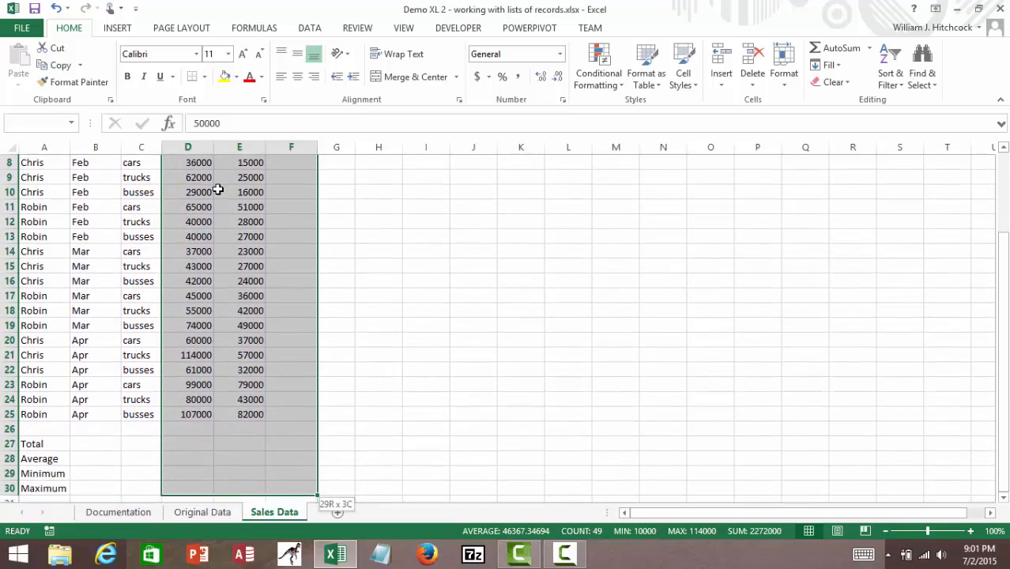
{"action": "key", "text": "shift+Up"}
{"action": "key", "text": "shift+Up"}
{"action": "key", "text": "shift+Up"}
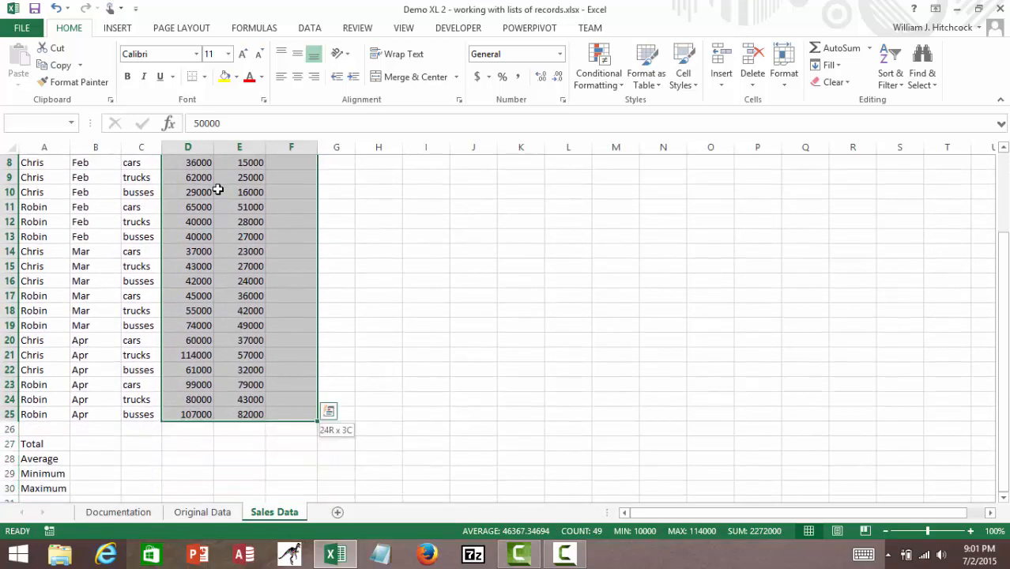
{"action": "key", "text": "shift+Down"}
{"action": "key", "text": "shift+Down"}
{"action": "key", "text": "shift+Down"}
{"action": "key", "text": "shift+Down"}
{"action": "key", "text": "shift+Down"}
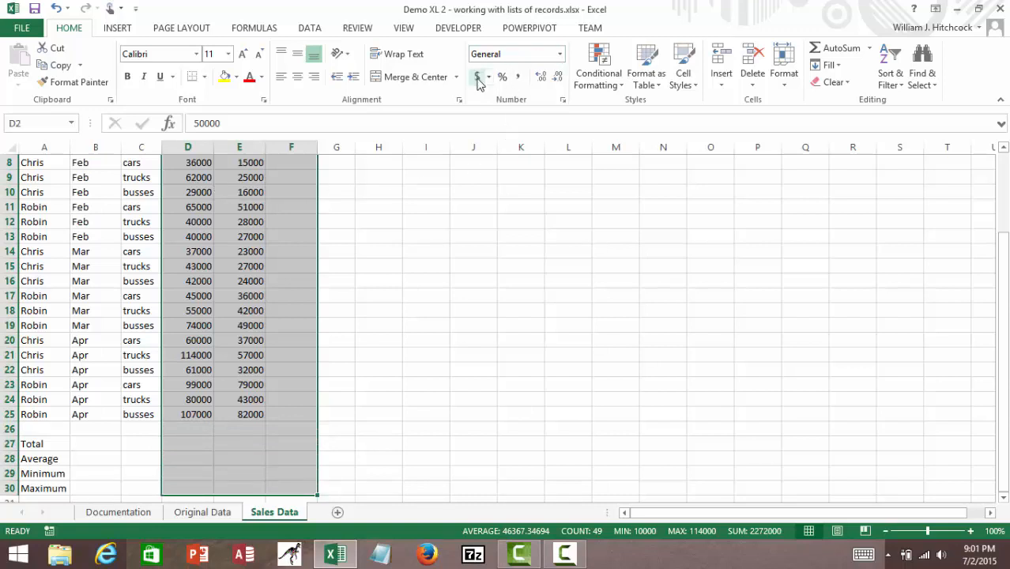
{"action": "left_click", "coordinate": [478, 76]}
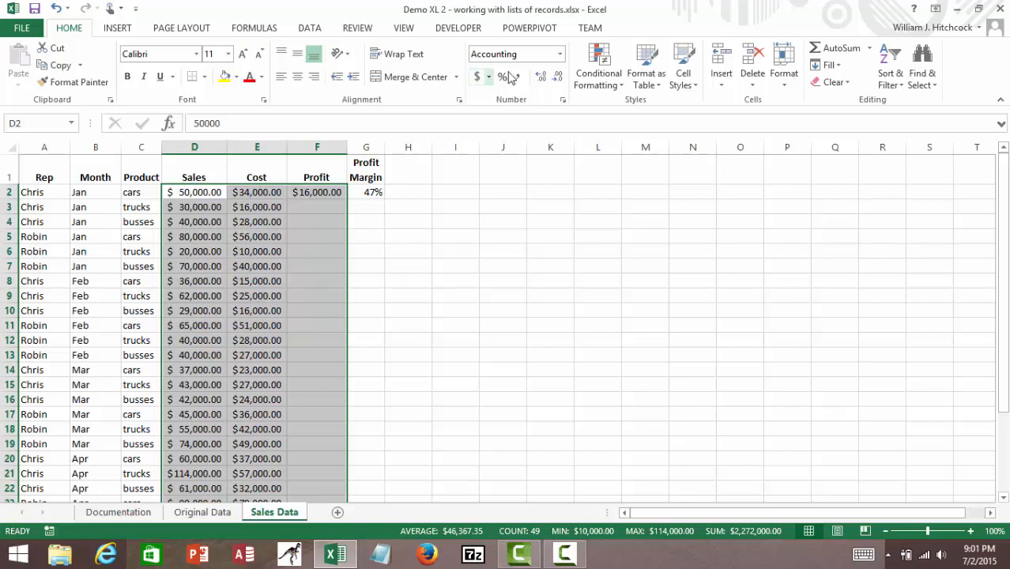
Switch the number format of D2:F30 between Currency and Accounting to compare how the amounts align.
{"action": "left_click", "coordinate": [564, 58]}
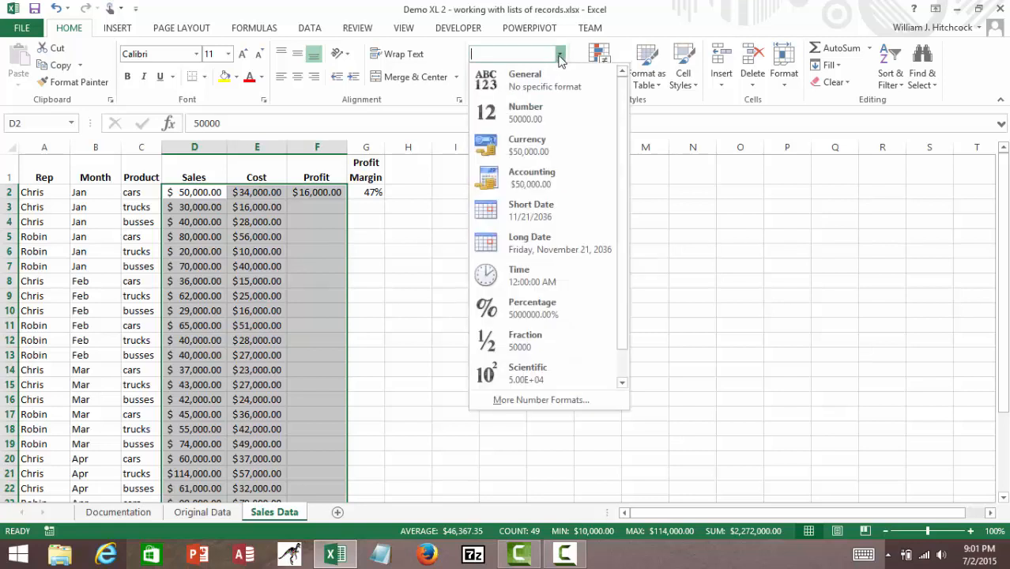
{"action": "left_click", "coordinate": [512, 155]}
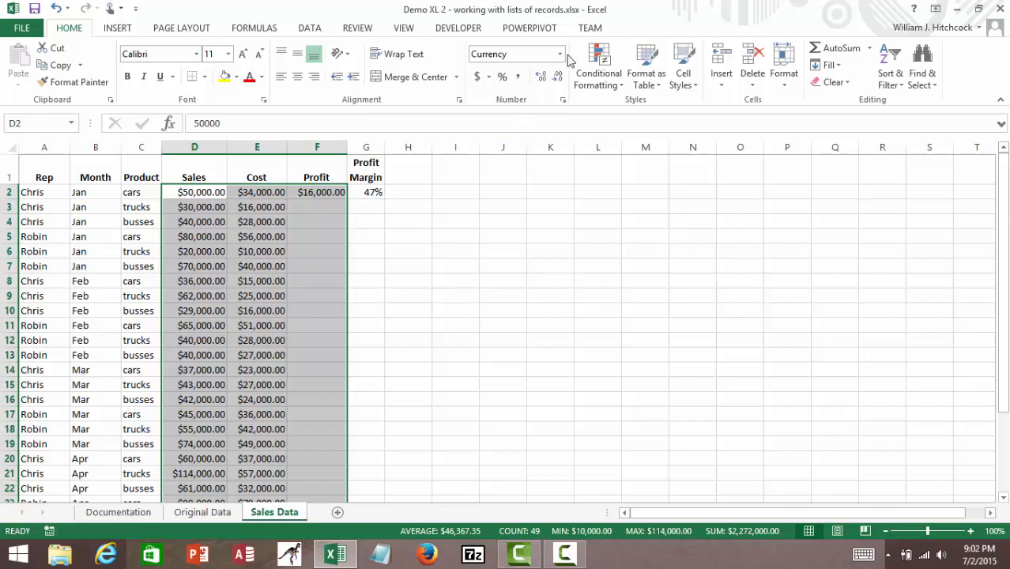
{"action": "left_click", "coordinate": [562, 55]}
{"action": "left_click", "coordinate": [532, 174]}
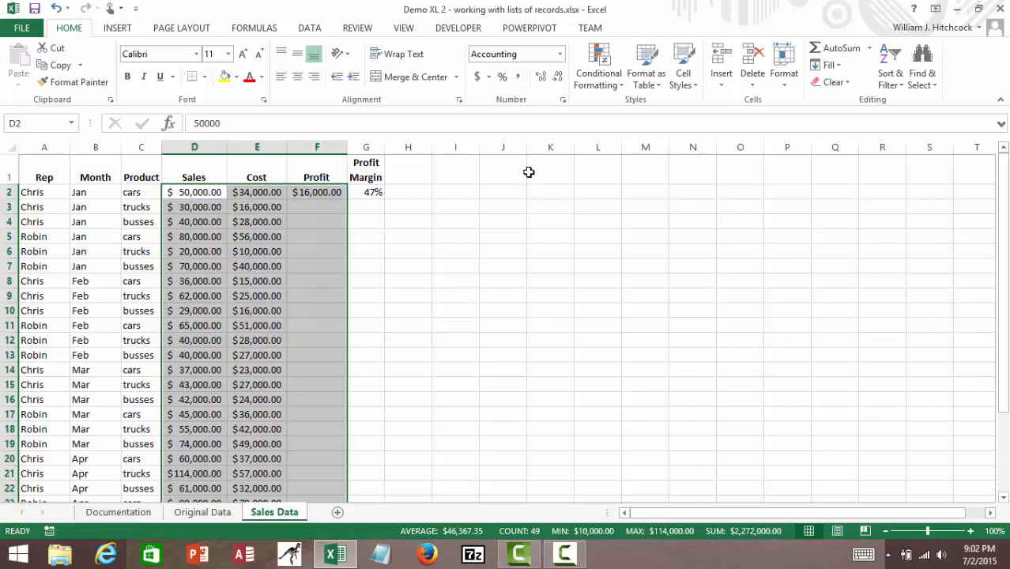
{"action": "left_click", "coordinate": [558, 55]}
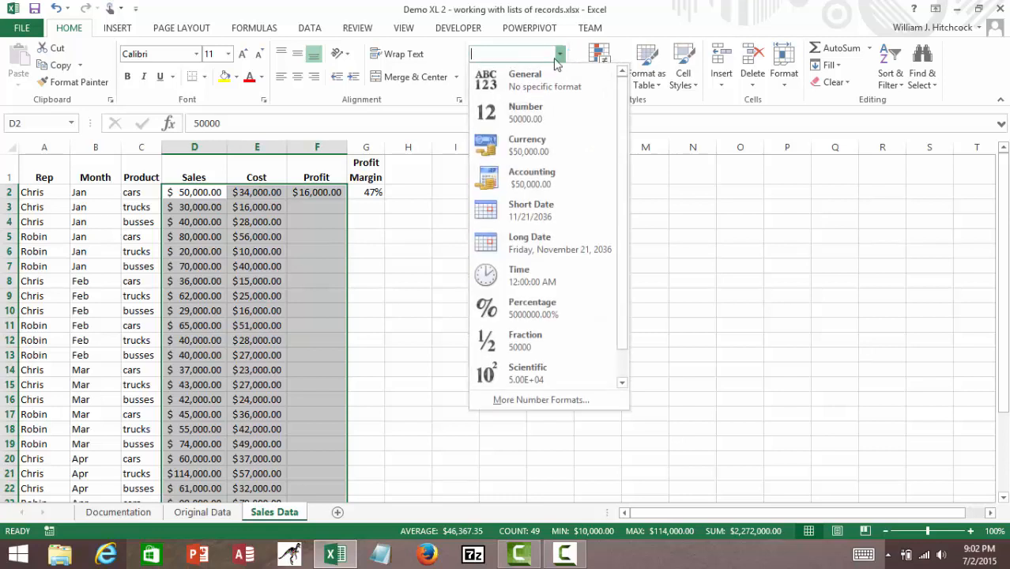
{"action": "left_click", "coordinate": [534, 150]}
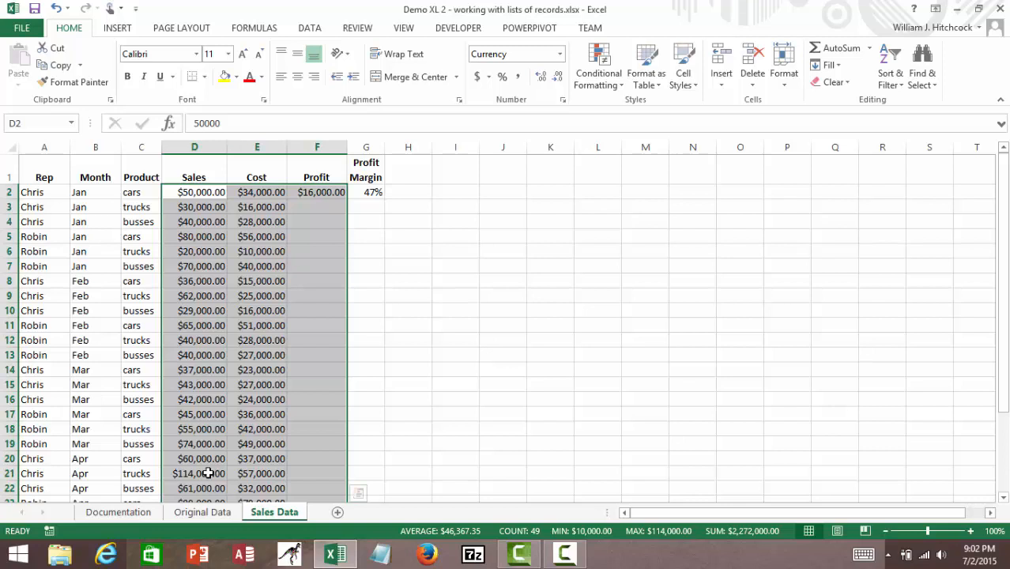
Set cells D2:F30 to the Accounting format with no decimal places.
{"action": "left_click", "coordinate": [561, 54]}
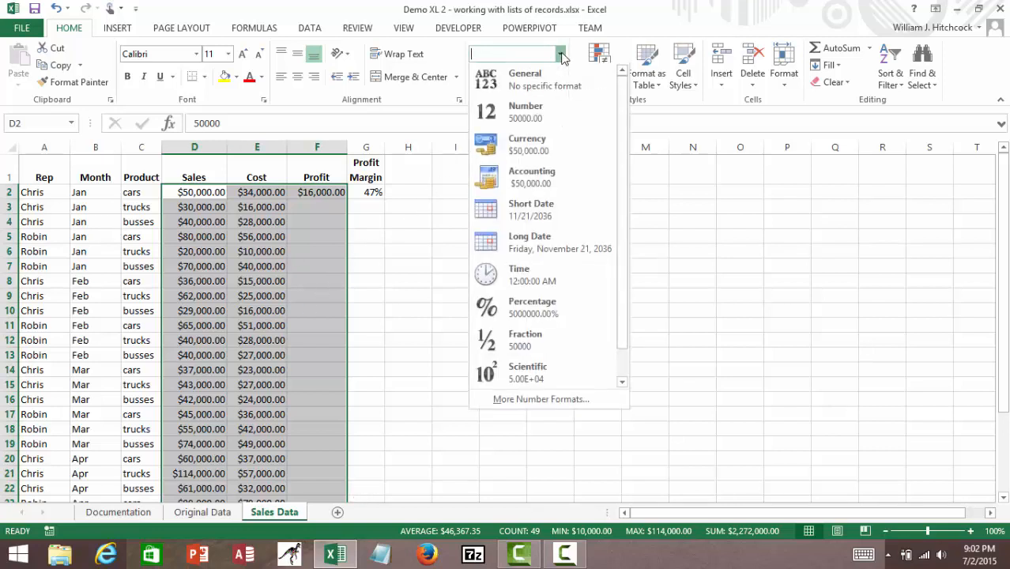
{"action": "left_click", "coordinate": [540, 173]}
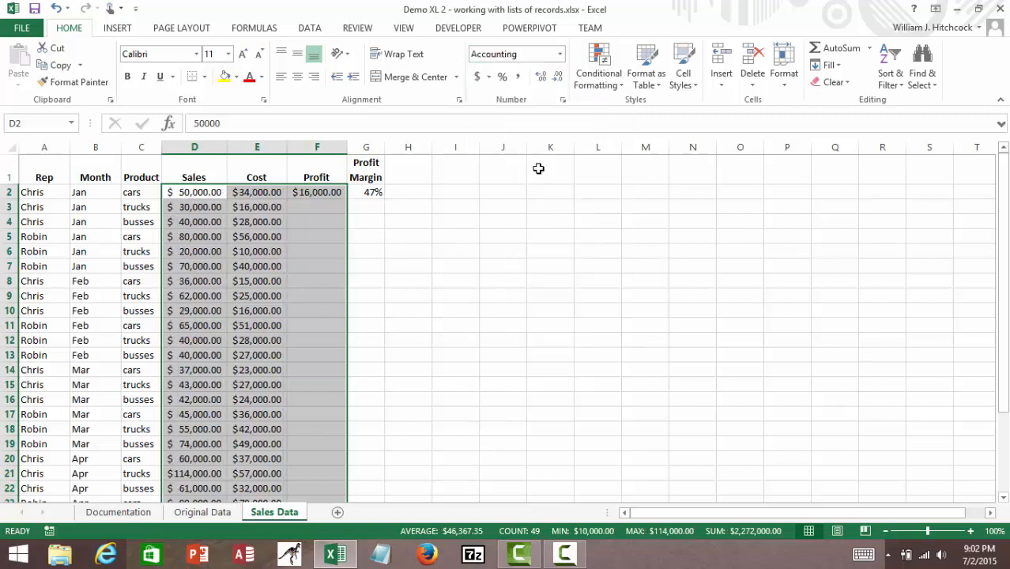
{"action": "left_click", "coordinate": [558, 78]}
{"action": "left_click", "coordinate": [559, 78]}
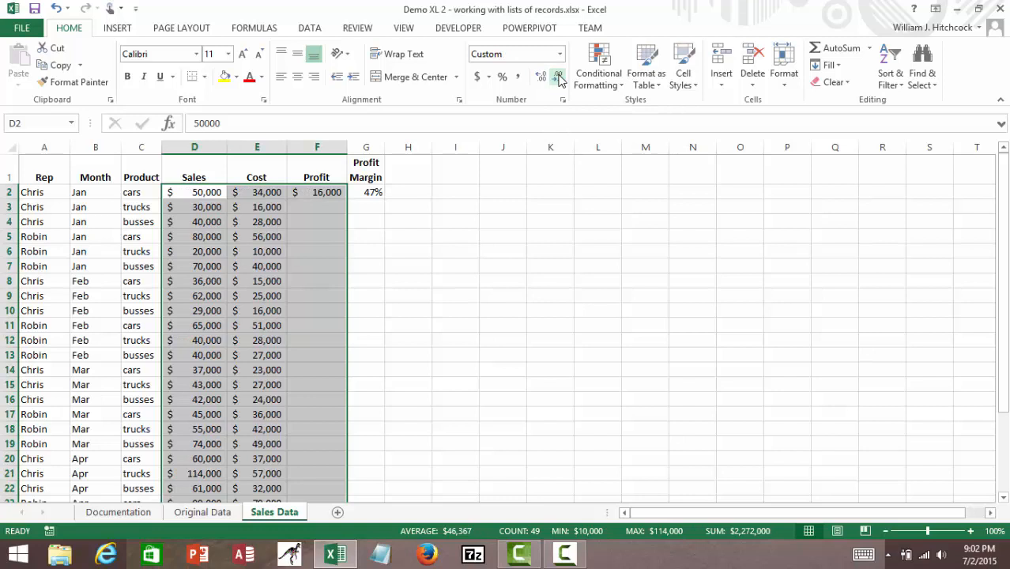
Fill the profit and profit margin formulas from F2:G2 down through the last record in row 25.
{"action": "key", "text": "Right"}
{"action": "key", "text": "Down"}
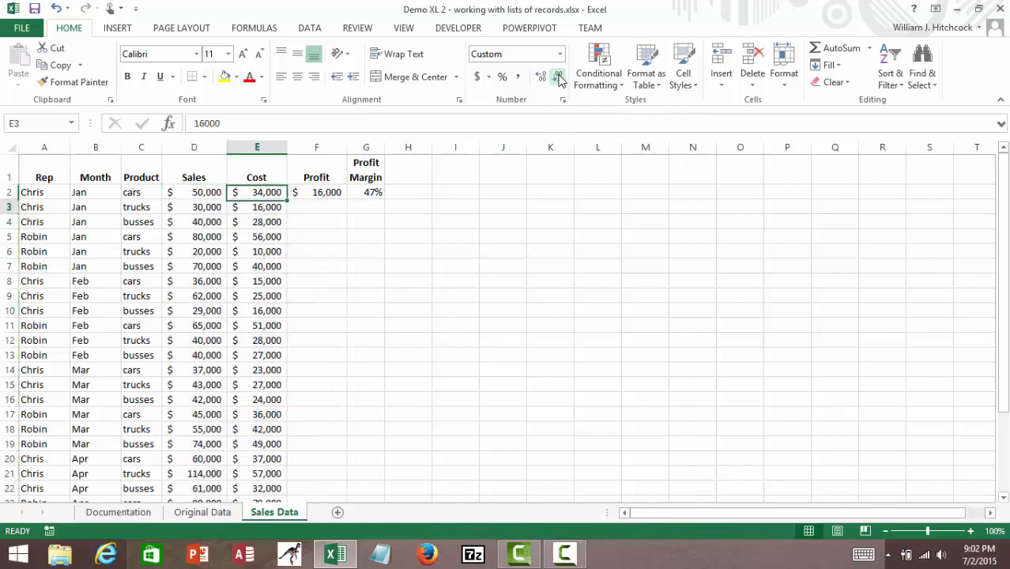
{"action": "key", "text": "Right"}
{"action": "key", "text": "Up"}
{"action": "key", "text": "shift+Right"}
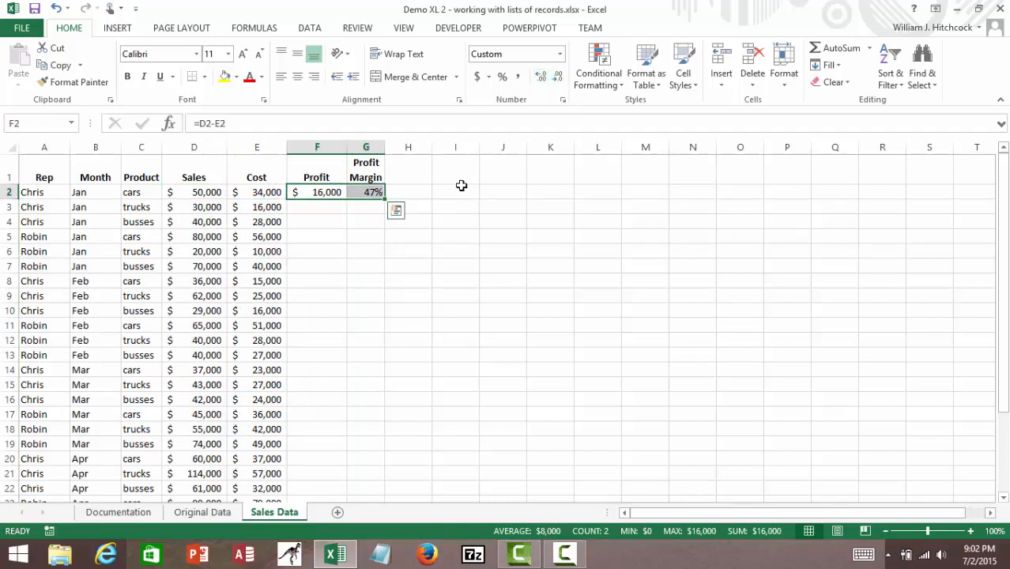
{"action": "double_click", "coordinate": [385, 199]}
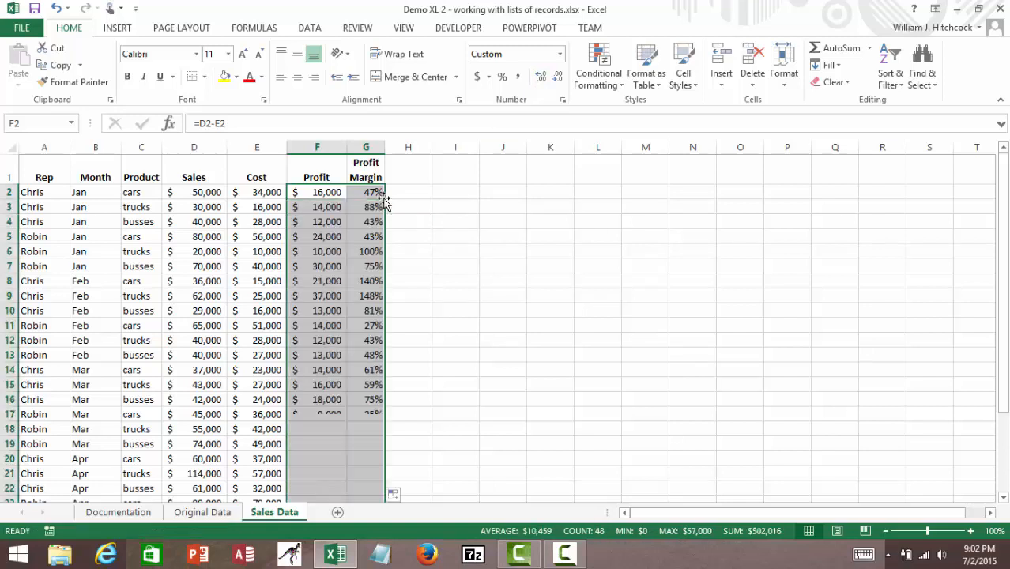
Look through the filled Profit column down to the end of the records and back up to F2.
{"action": "key", "text": "Down"}
{"action": "key", "text": "Down"}
{"action": "key", "text": "Down"}
{"action": "key", "text": "Down"}
{"action": "key", "text": "Down"}
{"action": "key", "text": "Down"}
{"action": "key", "text": "Down"}
{"action": "key", "text": "Down"}
{"action": "key", "text": "Down"}
{"action": "key", "text": "Down"}
{"action": "key", "text": "Down"}
{"action": "key", "text": "Down"}
{"action": "key", "text": "Down"}
{"action": "key", "text": "Down"}
{"action": "key", "text": "Down"}
{"action": "key", "text": "Down"}
{"action": "key", "text": "Down"}
{"action": "key", "text": "Down"}
{"action": "key", "text": "Down"}
{"action": "key", "text": "Down"}
{"action": "key", "text": "Down"}
{"action": "key", "text": "Down"}
{"action": "key", "text": "Down"}
{"action": "key", "text": "Down"}
{"action": "key", "text": "Down"}
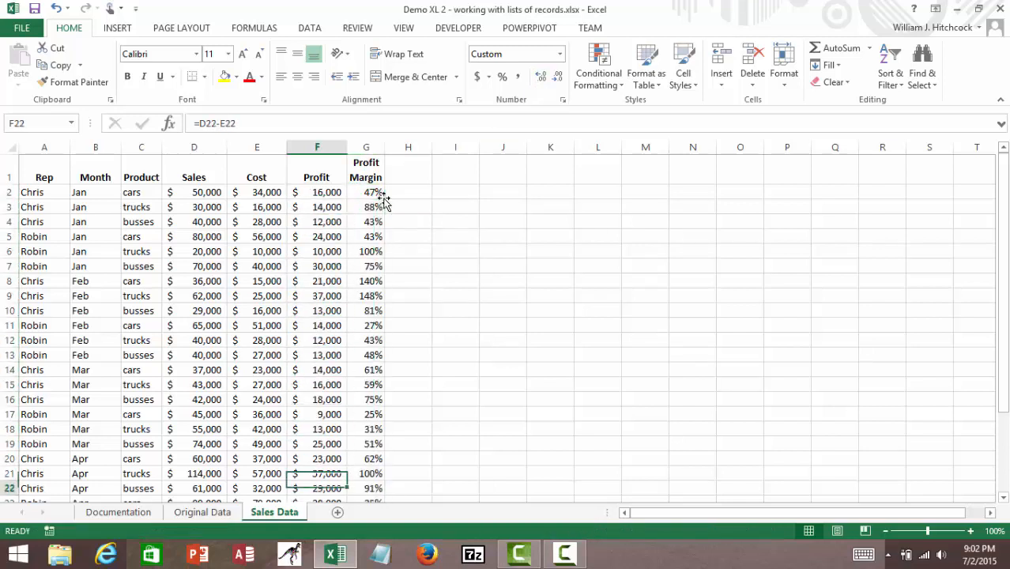
{"action": "key", "text": "Up"}
{"action": "key", "text": "Up"}
{"action": "key", "text": "Up"}
{"action": "key", "text": "Up"}
{"action": "key", "text": "Up"}
{"action": "key", "text": "Up"}
{"action": "key", "text": "Up"}
{"action": "key", "text": "Up"}
{"action": "key", "text": "Up"}
{"action": "key", "text": "Up"}
{"action": "key", "text": "Up"}
{"action": "key", "text": "Up"}
{"action": "key", "text": "Up"}
{"action": "key", "text": "Up"}
{"action": "key", "text": "Up"}
{"action": "key", "text": "Up"}
{"action": "key", "text": "Up"}
{"action": "key", "text": "Up"}
{"action": "key", "text": "Up"}
{"action": "key", "text": "Up"}
{"action": "key", "text": "Up"}
{"action": "key", "text": "Up"}
{"action": "key", "text": "Up"}
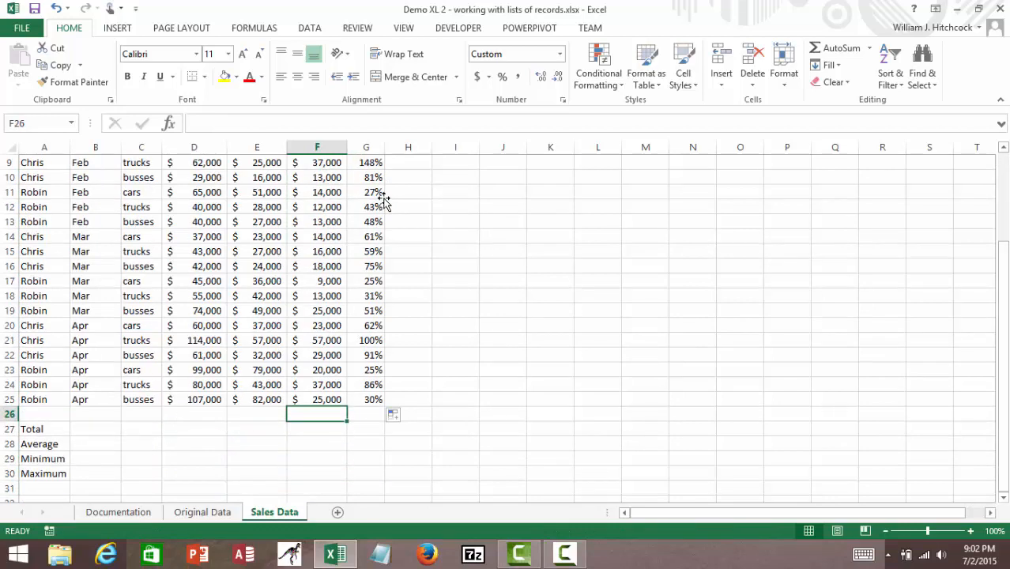
{"action": "key", "text": "Up"}
{"action": "key", "text": "Up"}
{"action": "key", "text": "Up"}
{"action": "key", "text": "Up"}
{"action": "key", "text": "Up"}
{"action": "key", "text": "Up"}
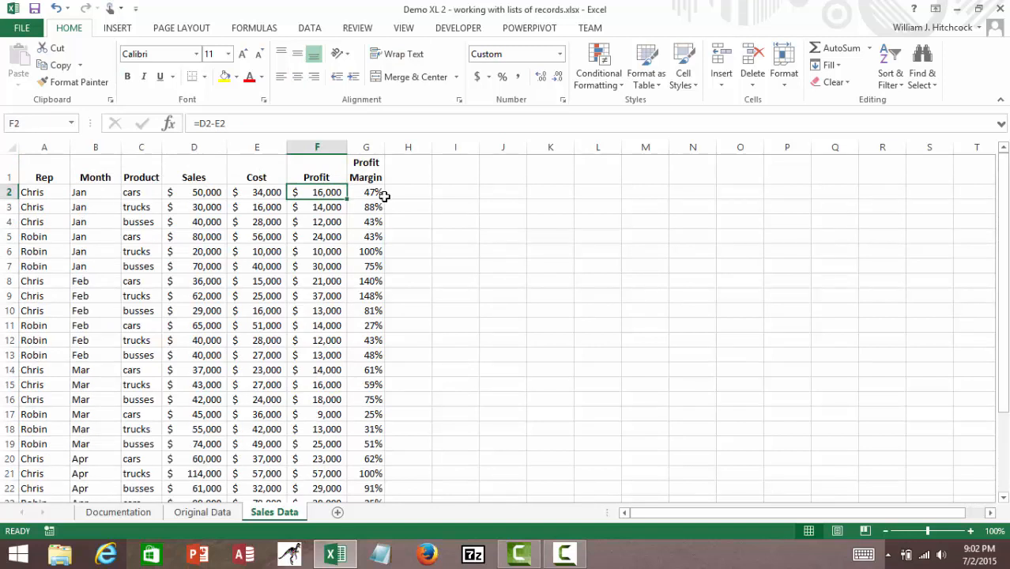
Look down the Product column to the summary rows and over to the empty Sales total cell D27.
{"action": "key", "text": "Left"}
{"action": "key", "text": "Left"}
{"action": "key", "text": "Left"}
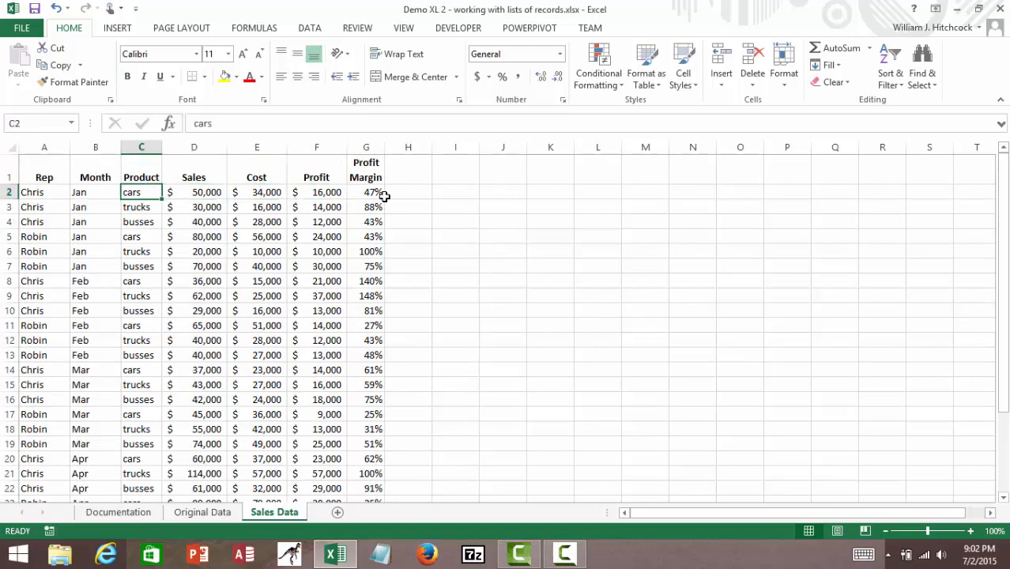
{"action": "key", "text": "End"}
{"action": "key", "text": "Down"}
{"action": "key", "text": "Down"}
{"action": "key", "text": "Down"}
{"action": "key", "text": "Down"}
{"action": "key", "text": "Down"}
{"action": "key", "text": "Down"}
{"action": "key", "text": "Down"}
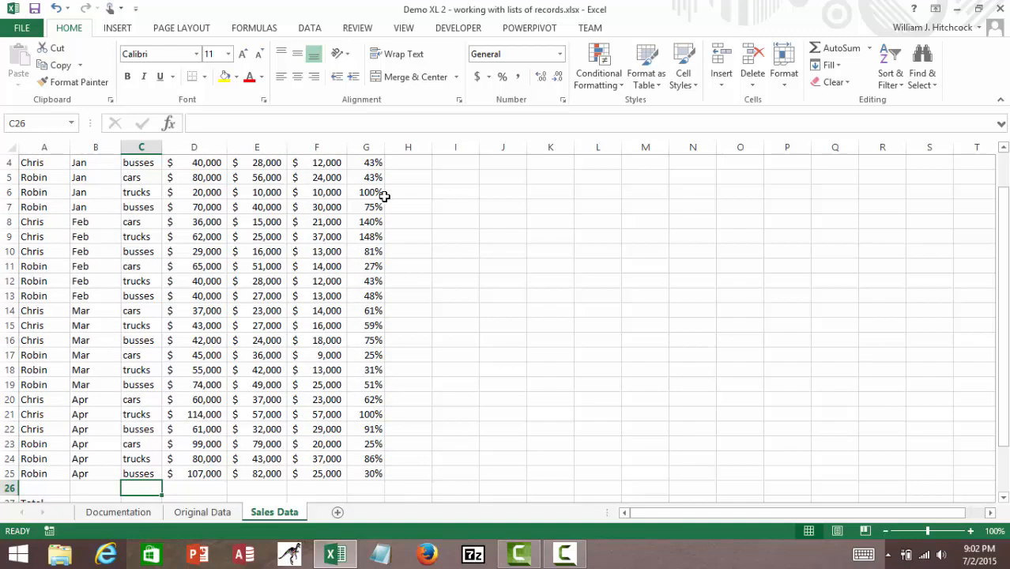
{"action": "key", "text": "Up"}
{"action": "key", "text": "Up"}
{"action": "key", "text": "Up"}
{"action": "key", "text": "Up"}
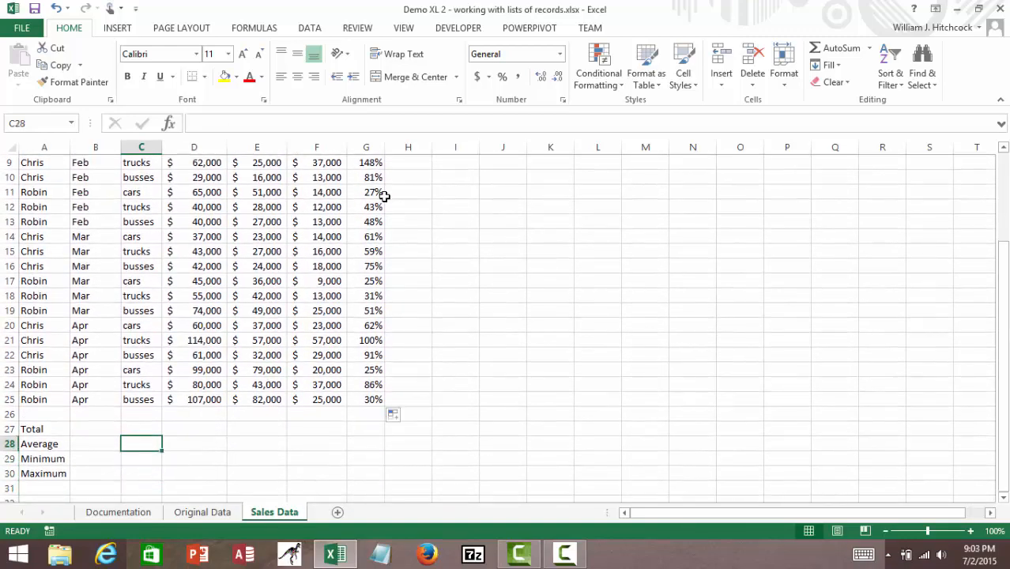
{"action": "key", "text": "Right"}
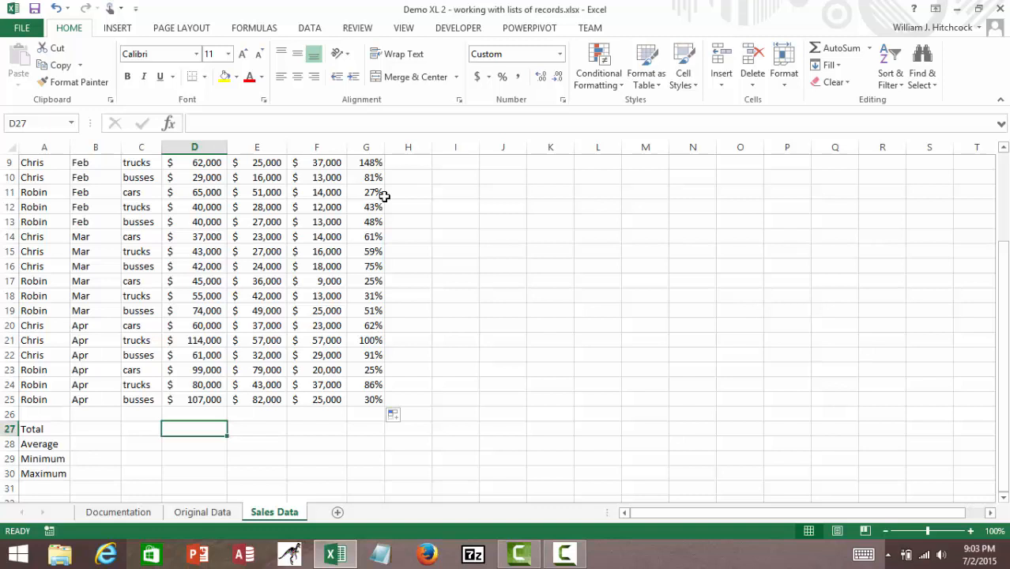
Examine the last record in row 25 across its fields from Rep to Profit.
{"action": "key", "text": "Up"}
{"action": "key", "text": "Left"}
{"action": "key", "text": "Up"}
{"action": "key", "text": "Left"}
{"action": "key", "text": "Left"}
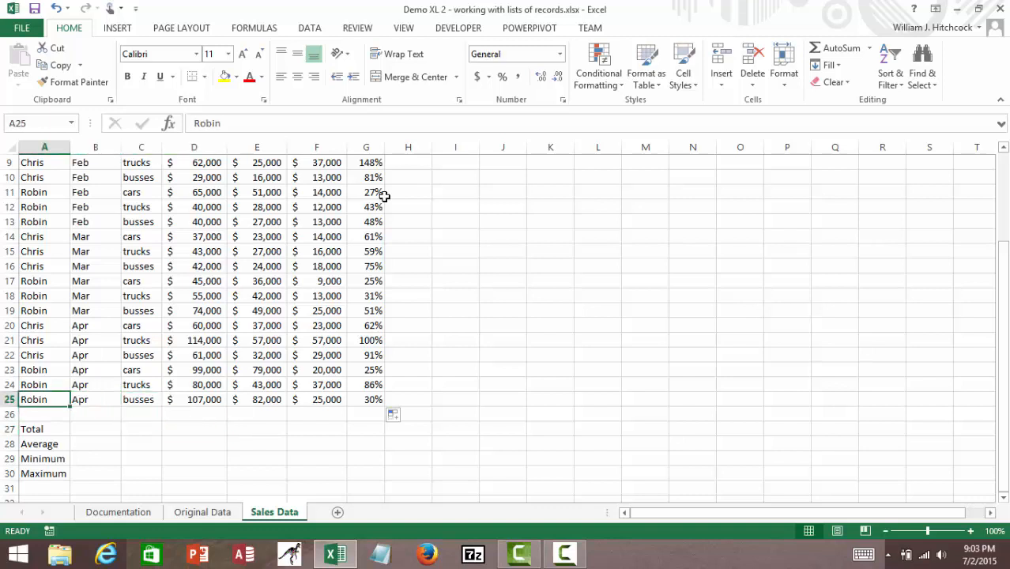
{"action": "key", "text": "Right"}
{"action": "key", "text": "Right"}
{"action": "key", "text": "Right"}
{"action": "key", "text": "Right"}
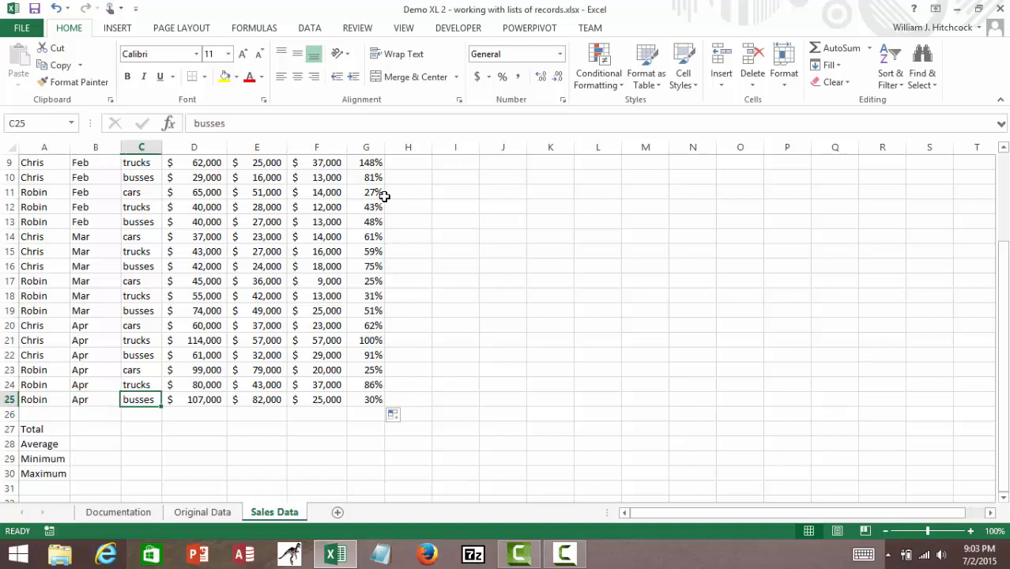
{"action": "key", "text": "Right"}
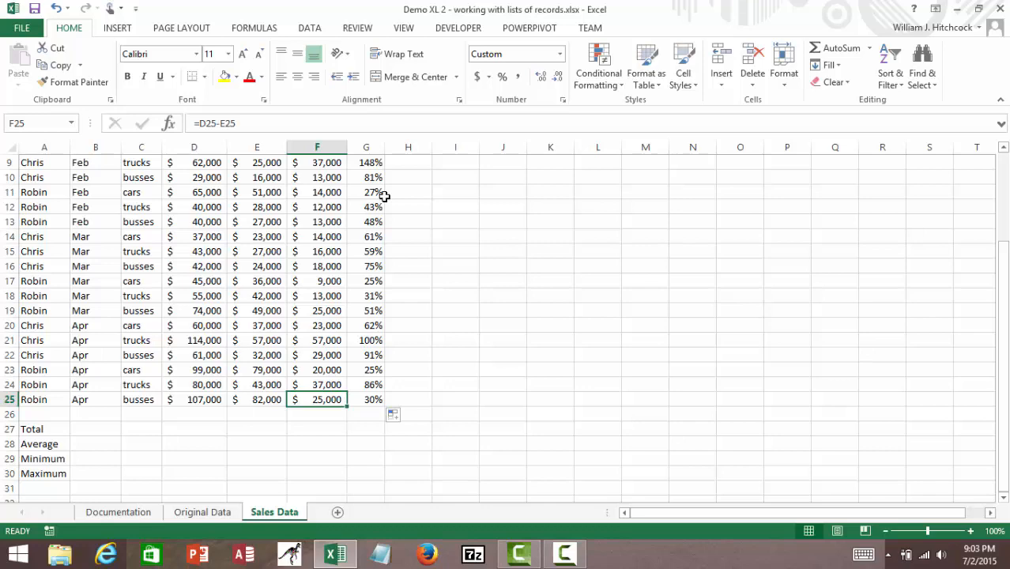
Freeze panes at cell D2 so header row 1 and columns A to C stay in view while scrolling.
{"action": "key", "text": "ctrl+Home"}
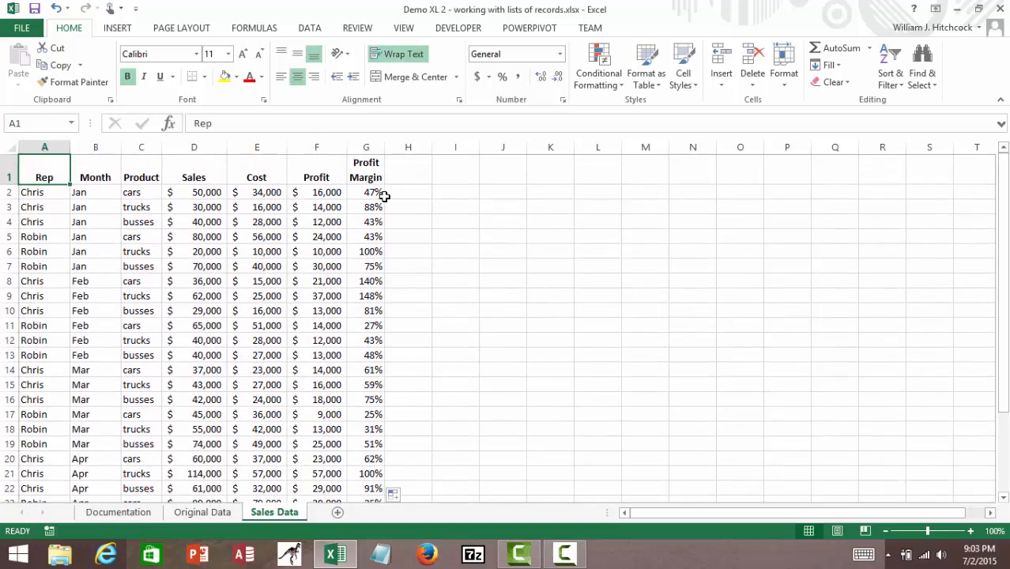
{"action": "key", "text": "Down"}
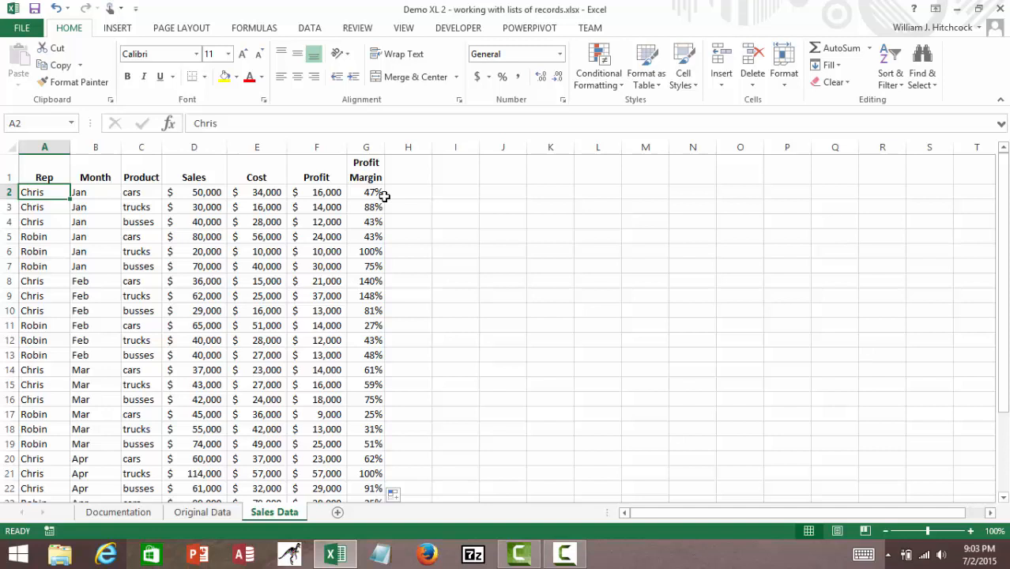
{"action": "key", "text": "Right"}
{"action": "key", "text": "Right"}
{"action": "key", "text": "Right"}
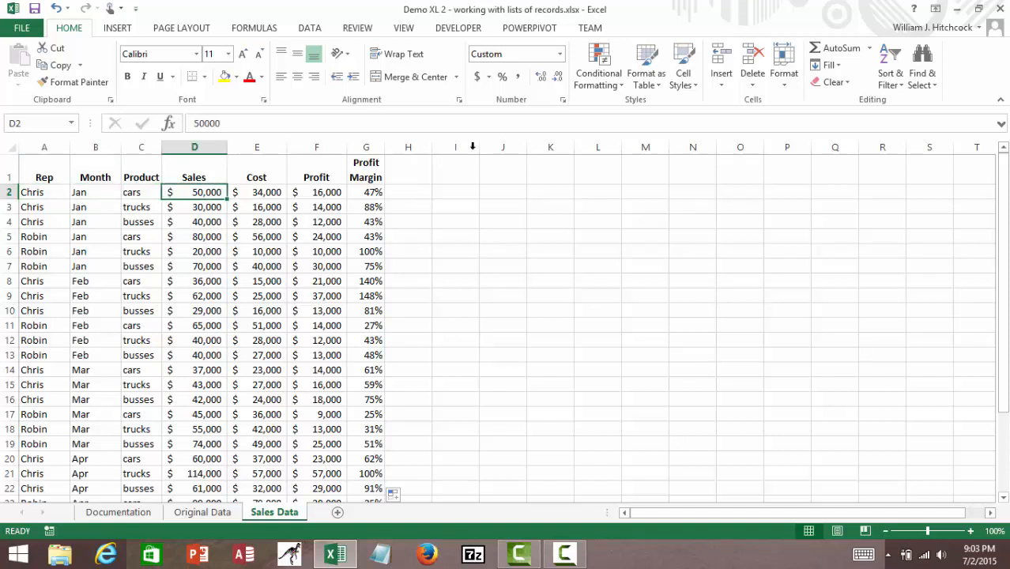
{"action": "left_click", "coordinate": [403, 30]}
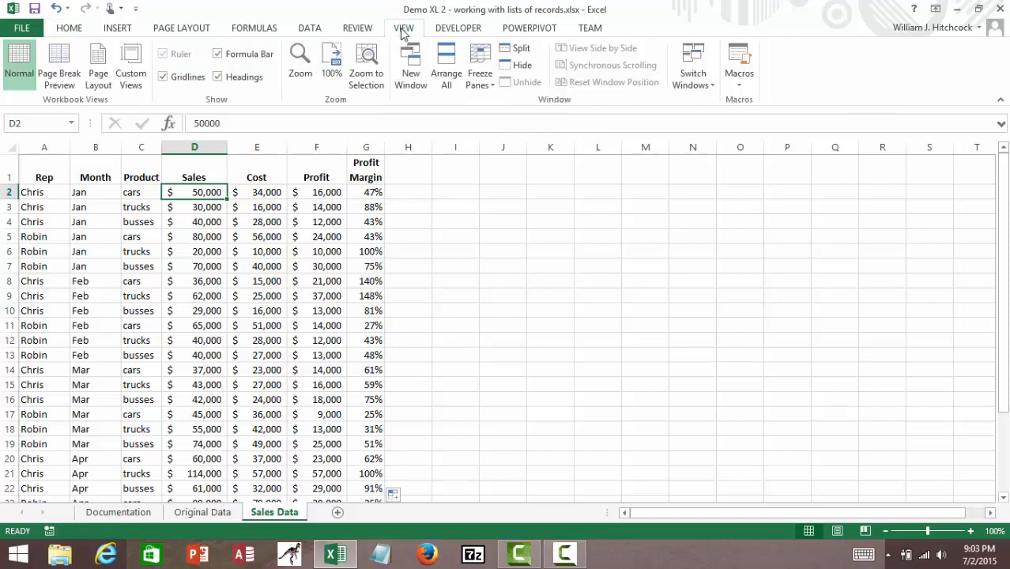
{"action": "left_click", "coordinate": [480, 73]}
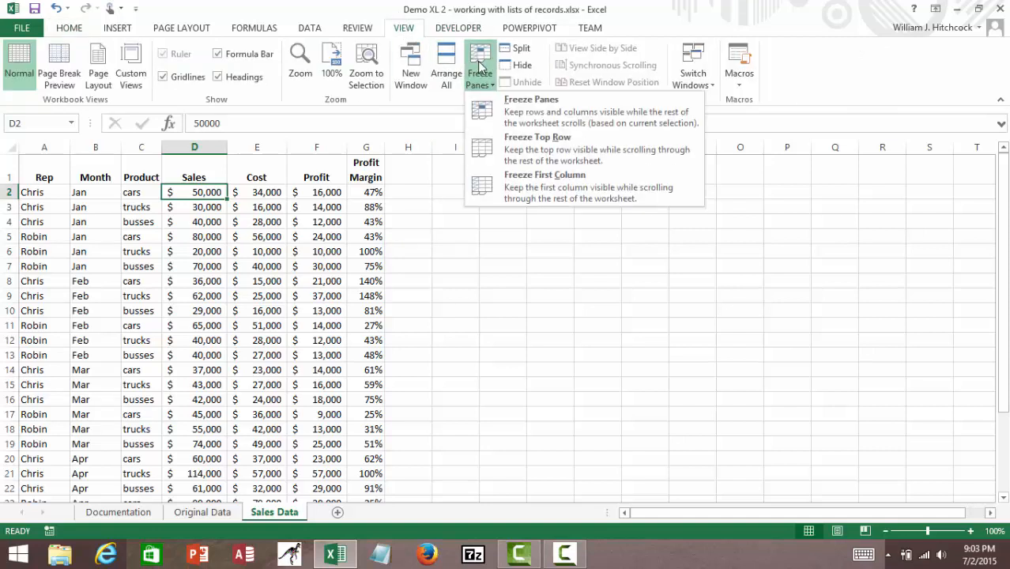
{"action": "left_click", "coordinate": [521, 115]}
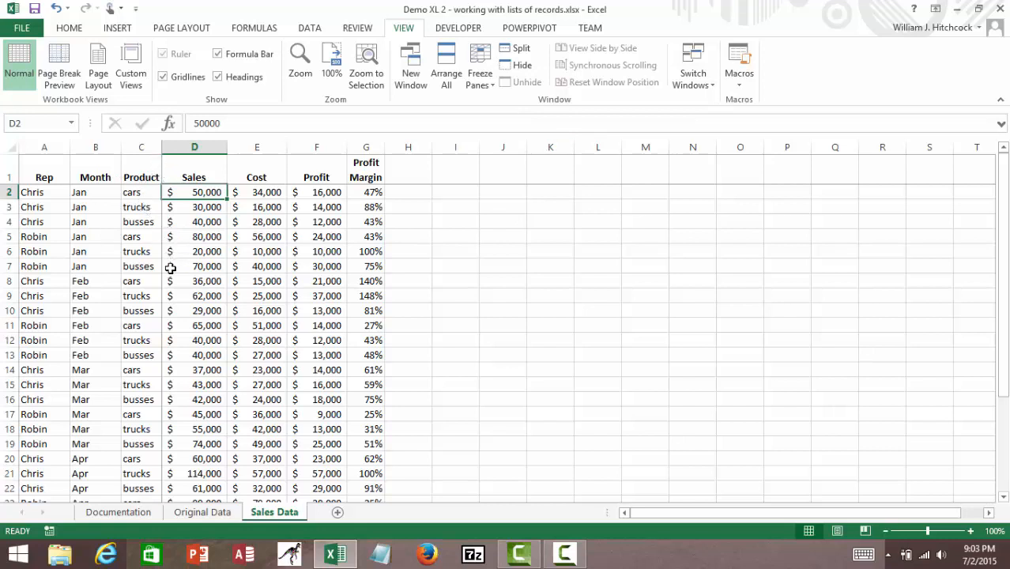
Look down the Sales column to the summary rows with the header row frozen, ending at D27.
{"action": "key", "text": "Down"}
{"action": "key", "text": "Down"}
{"action": "key", "text": "Down"}
{"action": "key", "text": "Down"}
{"action": "key", "text": "Down"}
{"action": "key", "text": "Down"}
{"action": "key", "text": "Down"}
{"action": "key", "text": "Down"}
{"action": "key", "text": "Down"}
{"action": "key", "text": "Down"}
{"action": "key", "text": "Down"}
{"action": "key", "text": "Down"}
{"action": "key", "text": "Down"}
{"action": "key", "text": "Down"}
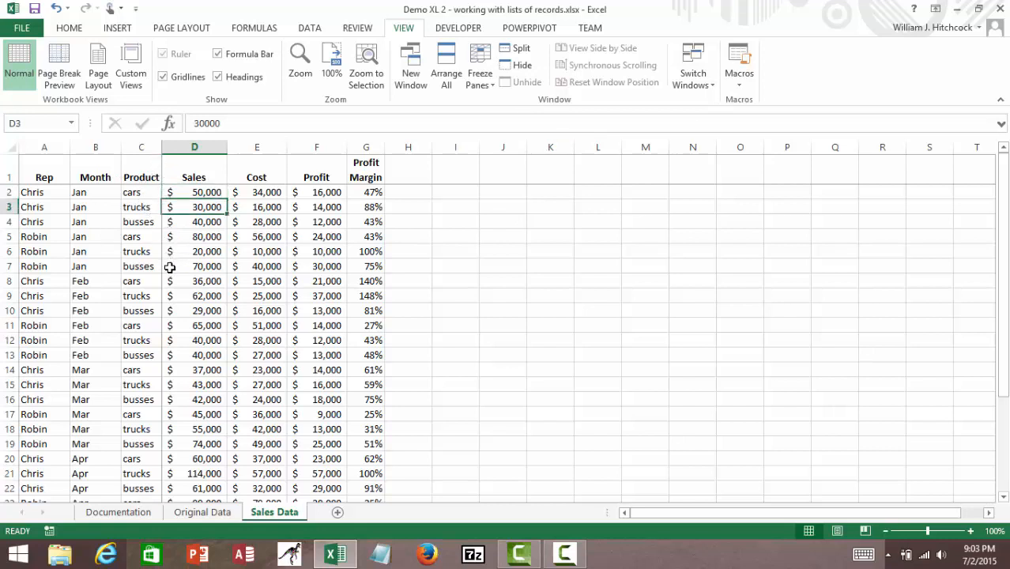
{"action": "key", "text": "Down"}
{"action": "key", "text": "Down"}
{"action": "key", "text": "Down"}
{"action": "key", "text": "Down"}
{"action": "key", "text": "Down"}
{"action": "key", "text": "Down"}
{"action": "key", "text": "Down"}
{"action": "key", "text": "Down"}
{"action": "key", "text": "Down"}
{"action": "key", "text": "Down"}
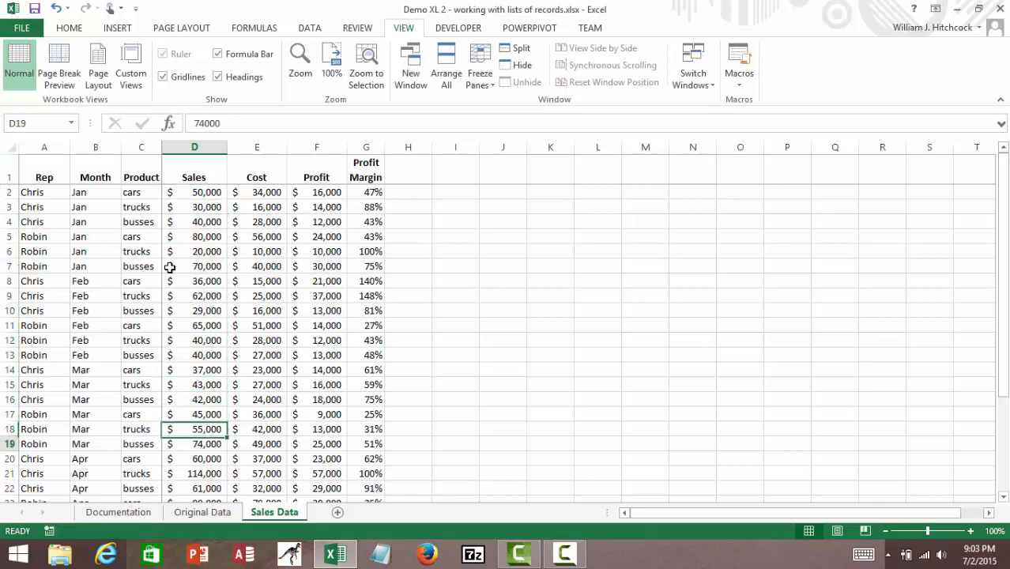
{"action": "key", "text": "Down"}
{"action": "key", "text": "Down"}
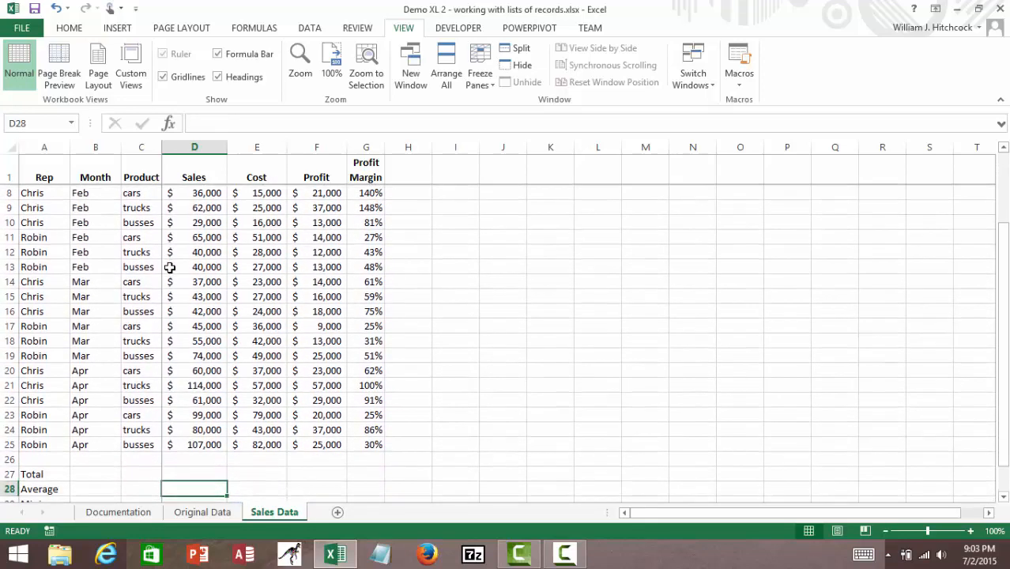
{"action": "key", "text": "Up"}
{"action": "key", "text": "Up"}
{"action": "key", "text": "Up"}
{"action": "key", "text": "Up"}
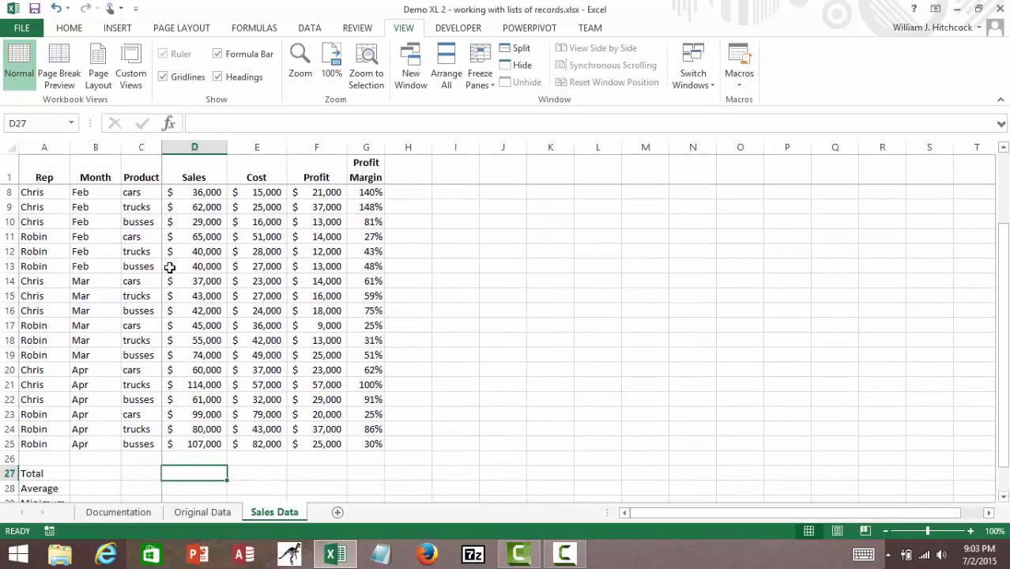
Look across the empty columns out to column V with the Rep, Month and Product columns frozen, and return to D2.
{"action": "key", "text": "Right"}
{"action": "key", "text": "Right"}
{"action": "key", "text": "Right"}
{"action": "key", "text": "Right"}
{"action": "key", "text": "Right"}
{"action": "key", "text": "Right"}
{"action": "key", "text": "Right"}
{"action": "key", "text": "Right"}
{"action": "key", "text": "Right"}
{"action": "key", "text": "Right"}
{"action": "key", "text": "Right"}
{"action": "key", "text": "Right"}
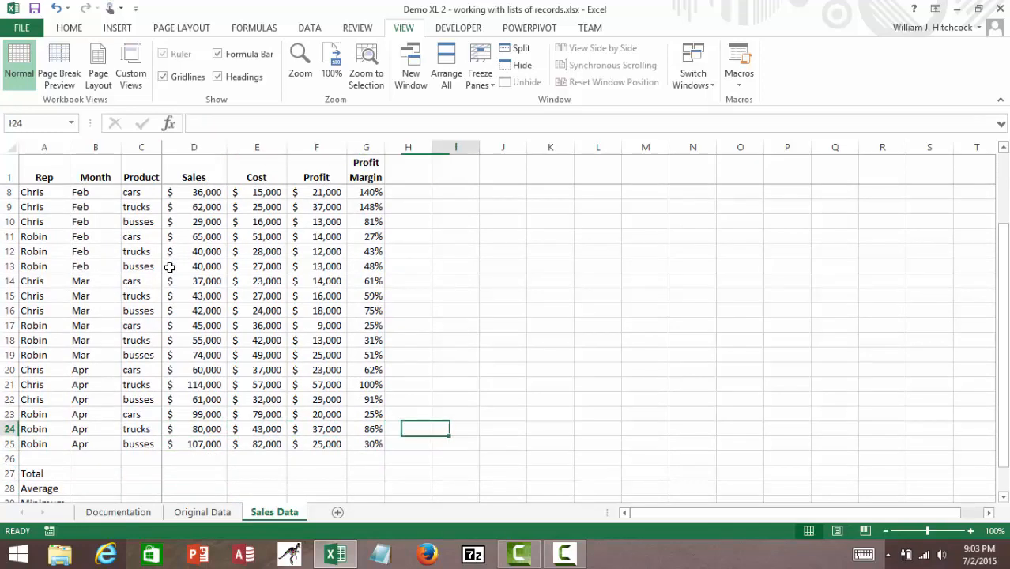
{"action": "key", "text": "Right"}
{"action": "key", "text": "Right"}
{"action": "key", "text": "Right"}
{"action": "key", "text": "Right"}
{"action": "key", "text": "Right"}
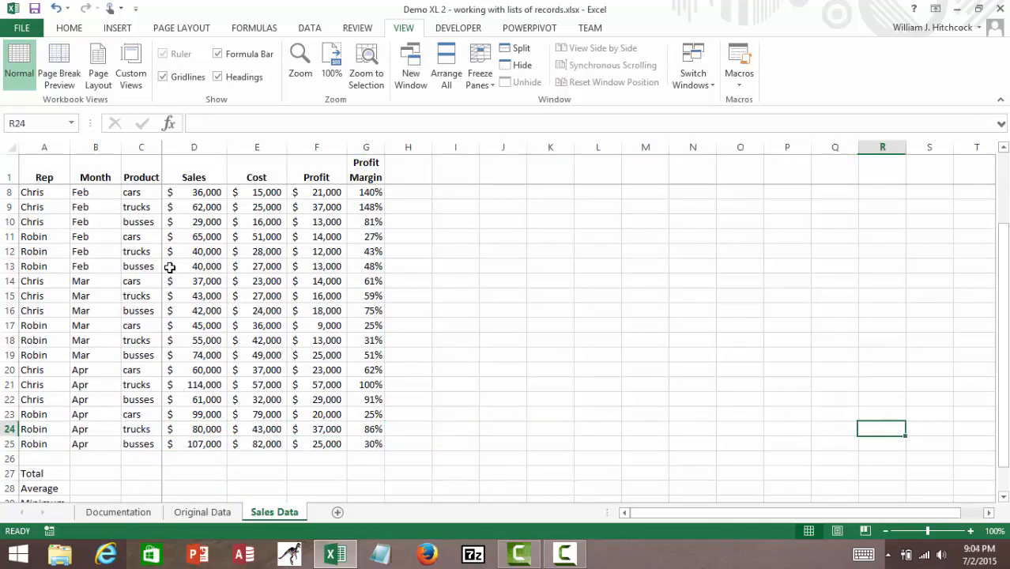
{"action": "key", "text": "Right"}
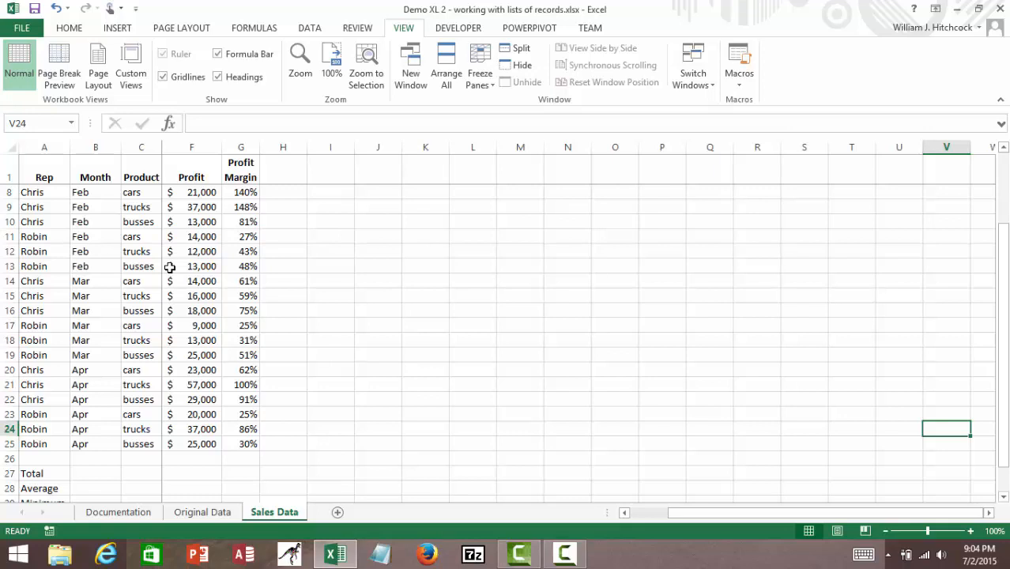
{"action": "key", "text": "ctrl+Home"}
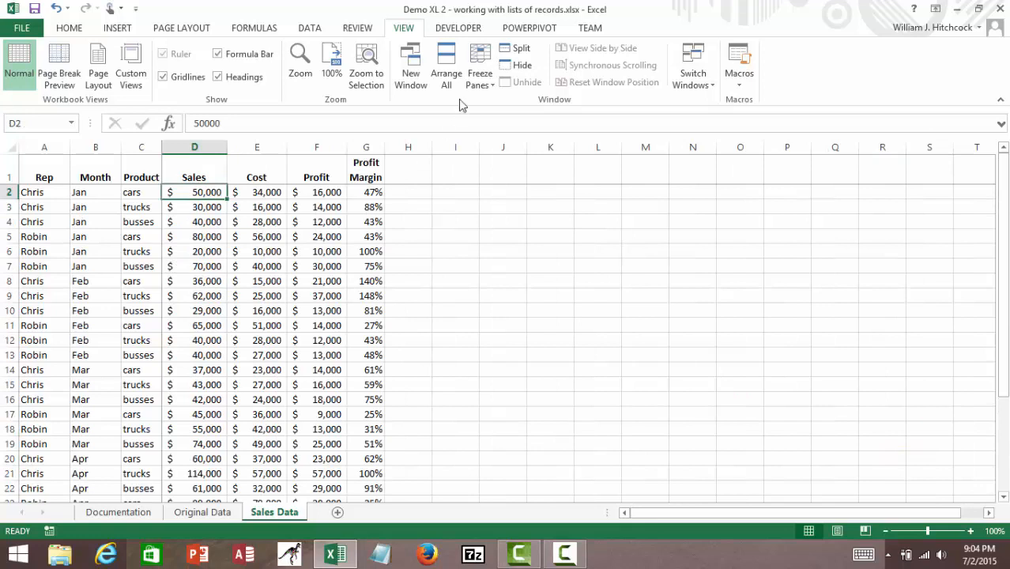
Unfreeze the panes and freeze them again at cell A2 so only header row 1 stays in view.
{"action": "left_click", "coordinate": [480, 82]}
{"action": "left_click", "coordinate": [506, 105]}
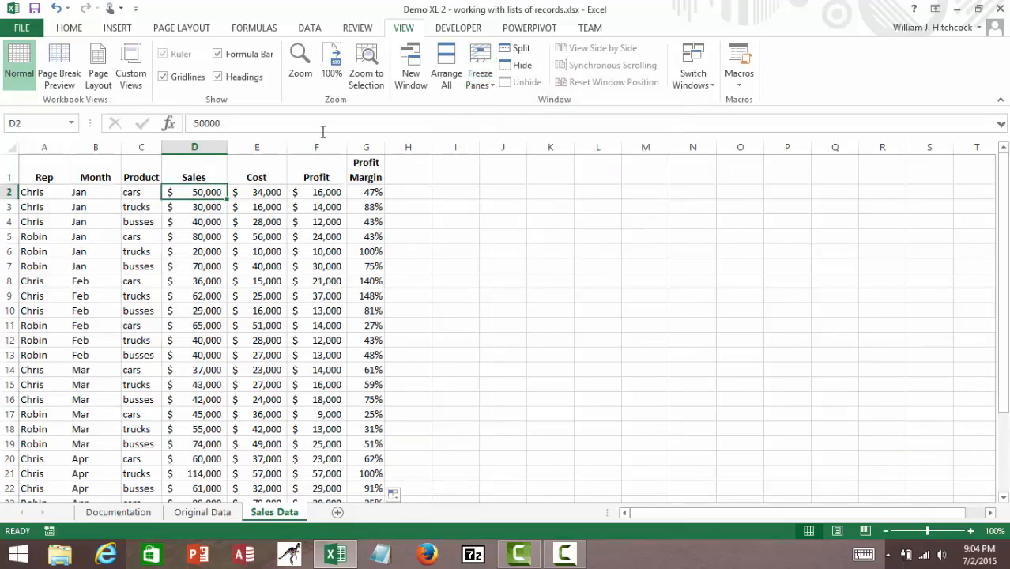
{"action": "left_click", "coordinate": [40, 193]}
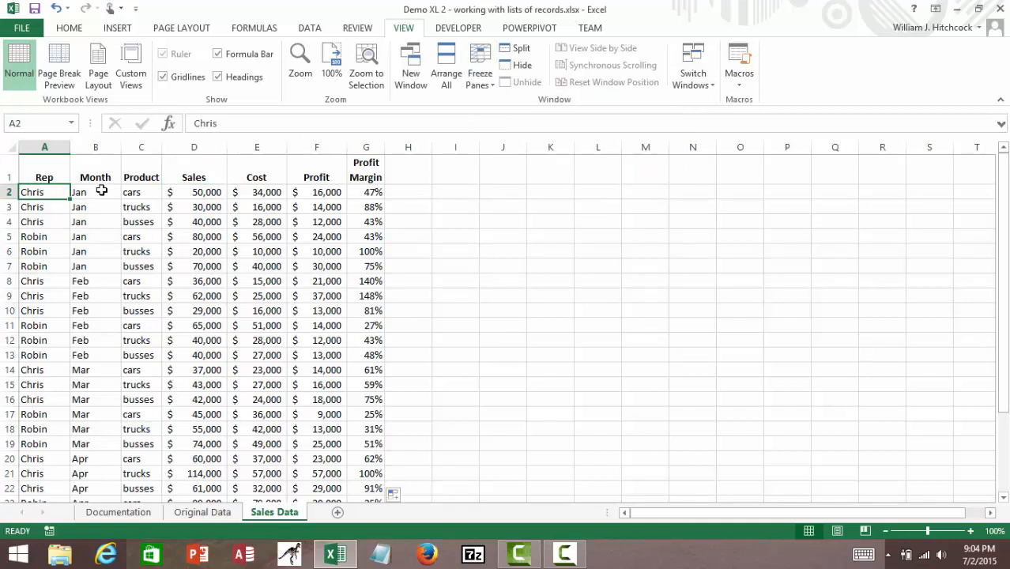
{"action": "left_click", "coordinate": [478, 79]}
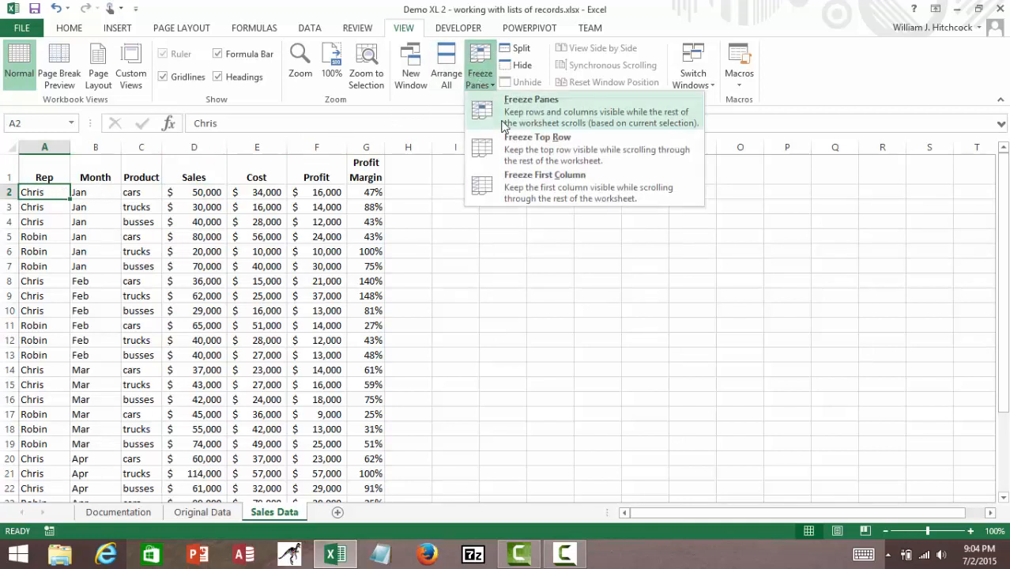
{"action": "left_click", "coordinate": [513, 115]}
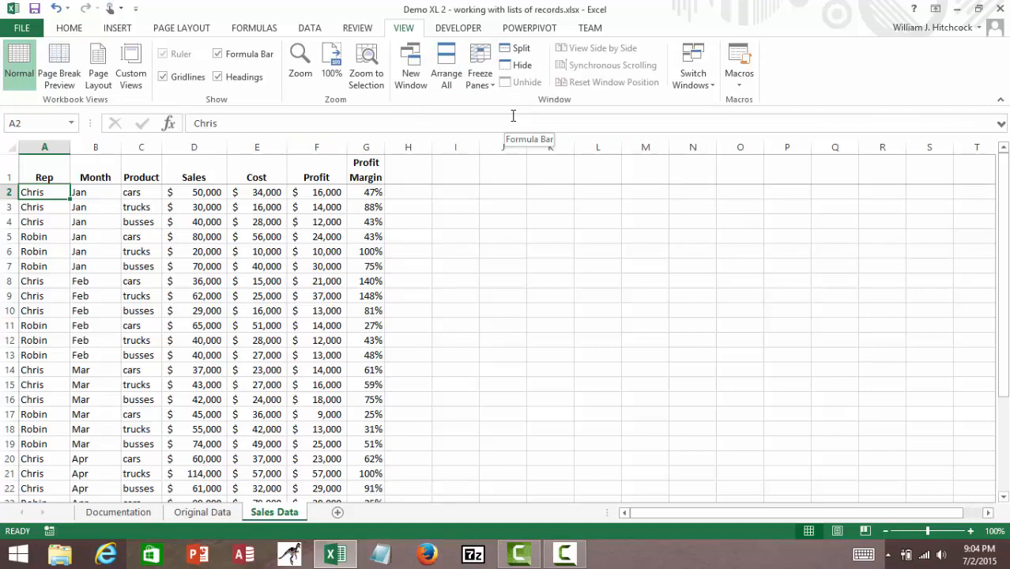
Look down the Rep column past the last record to the summary labels with the header row frozen.
{"action": "key", "text": "End"}
{"action": "key", "text": "Down"}
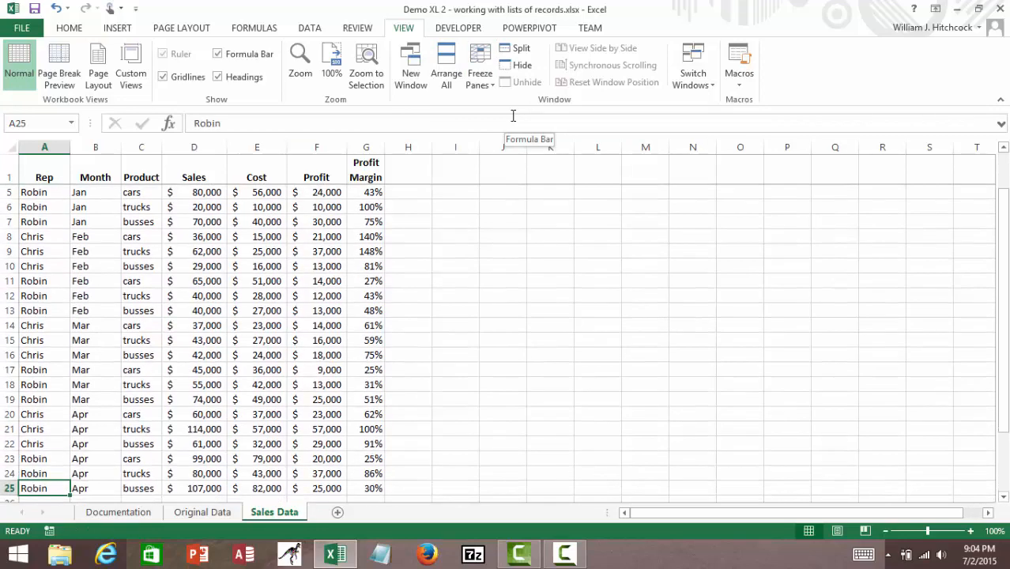
{"action": "key", "text": "Down"}
{"action": "key", "text": "Down"}
{"action": "key", "text": "Down"}
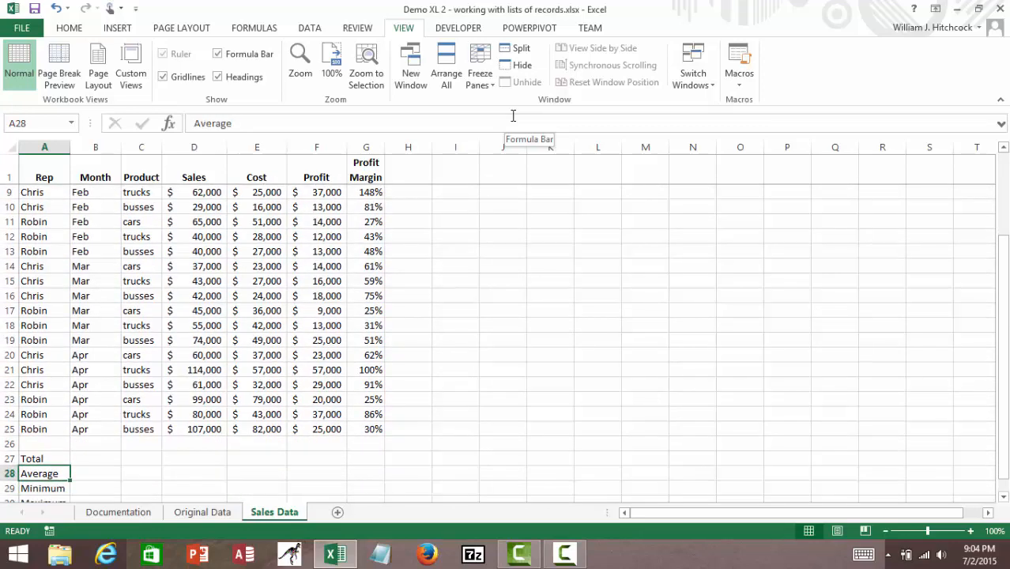
Total the Sales column in D27 with AutoSum over D2:D26.
{"action": "key", "text": "Up"}
{"action": "key", "text": "Right"}
{"action": "key", "text": "Right"}
{"action": "key", "text": "Right"}
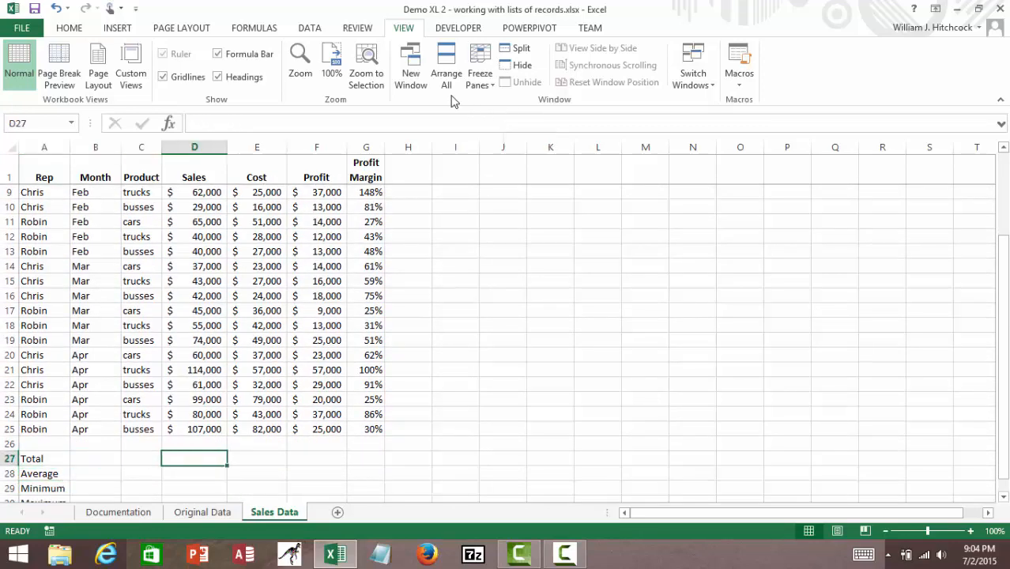
{"action": "left_click", "coordinate": [65, 33]}
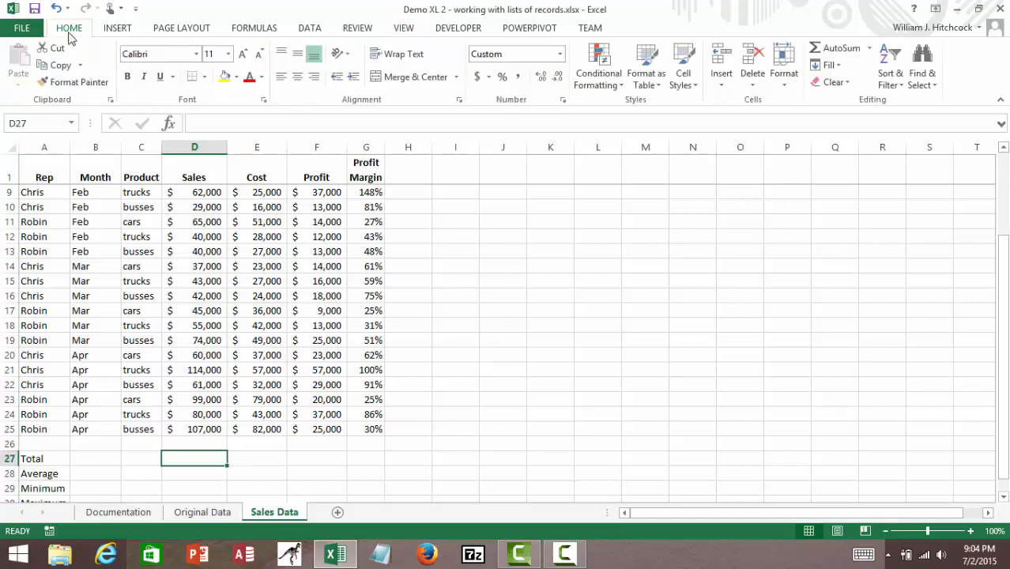
{"action": "left_click", "coordinate": [830, 52]}
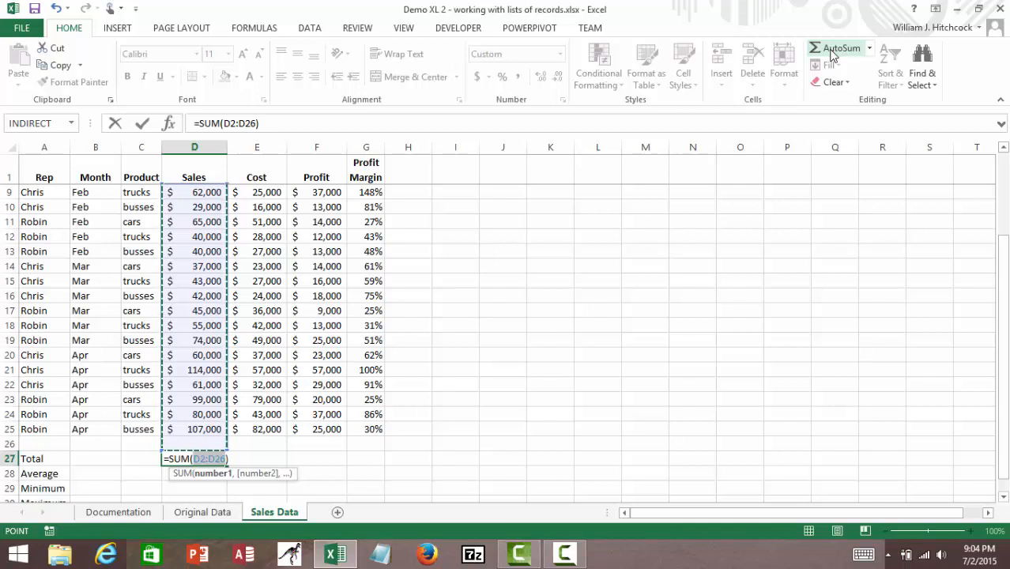
{"action": "key", "text": "Return"}
{"action": "key", "text": "Up"}
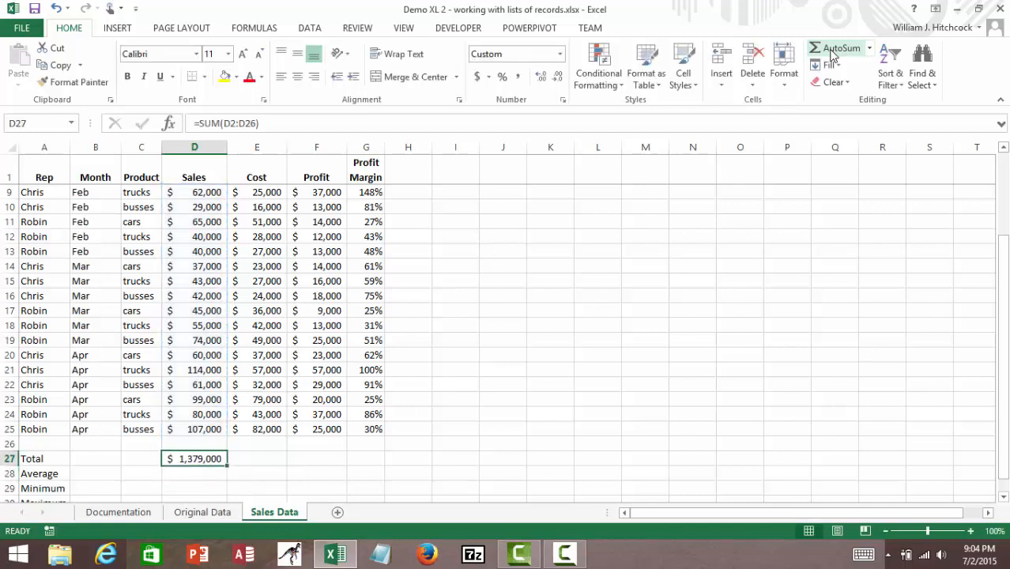
Copy the Sales total formula from D27 to the Cost and Profit totals in E27:F27.
{"action": "key", "text": "ctrl+c"}
{"action": "key", "text": "Right"}
{"action": "key", "text": "shift+Right"}
{"action": "key", "text": "Return"}
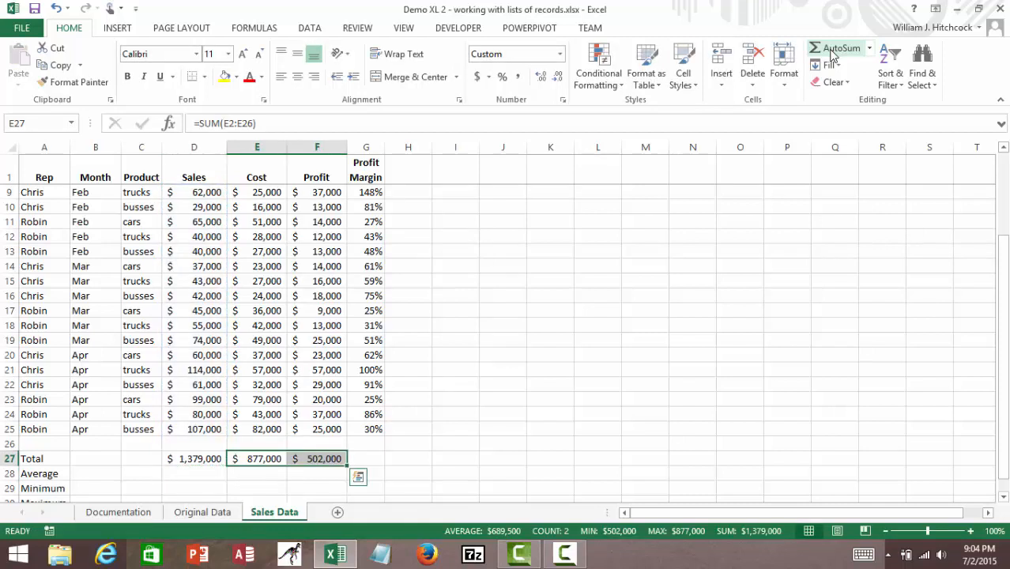
Copy the profit margin formula from G25 to the Total row in G27.
{"action": "key", "text": "Right"}
{"action": "key", "text": "Right"}
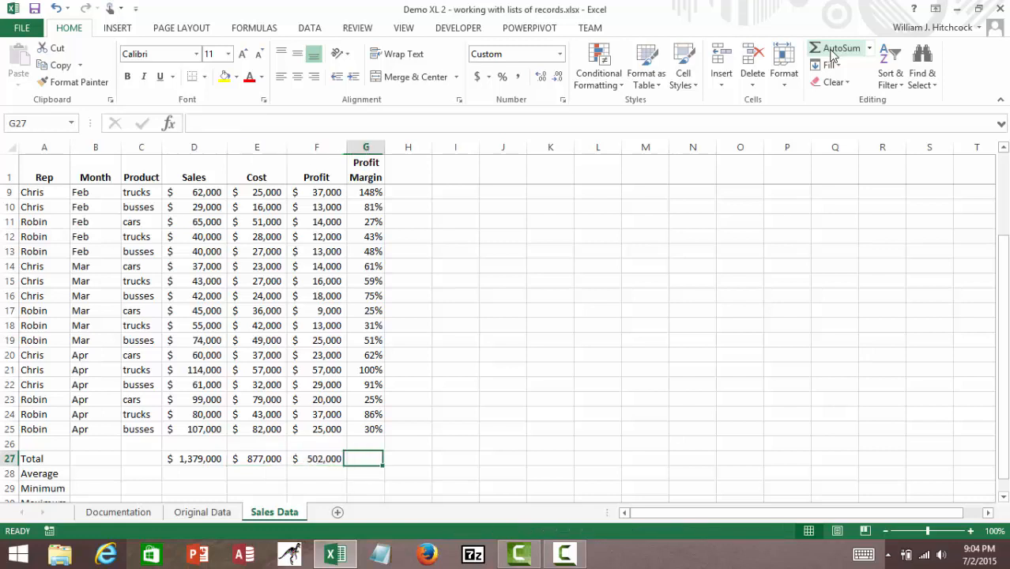
{"action": "key", "text": "Up"}
{"action": "key", "text": "Up"}
{"action": "key", "text": "ctrl+c"}
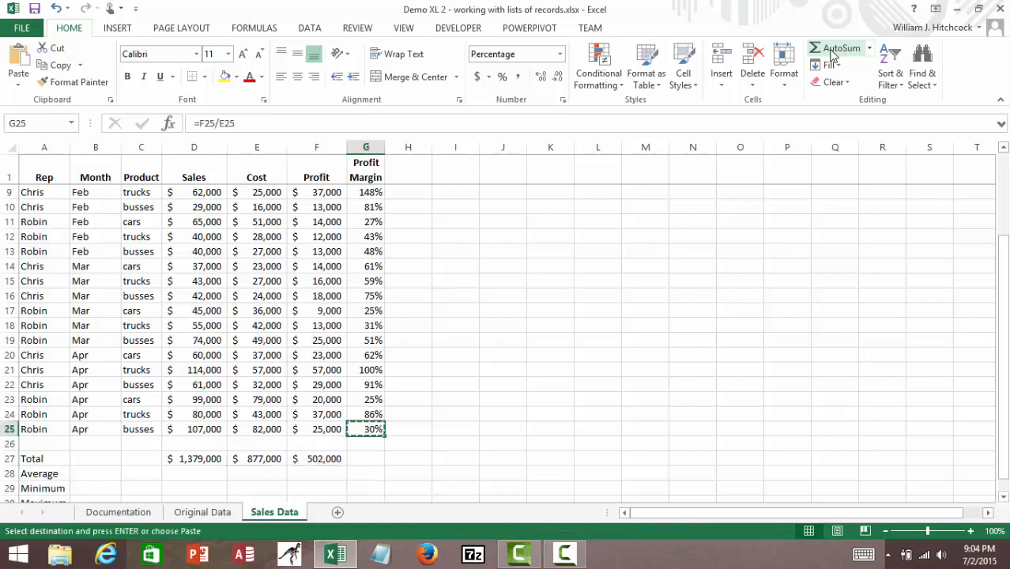
{"action": "key", "text": "Down"}
{"action": "key", "text": "Down"}
{"action": "key", "text": "Return"}
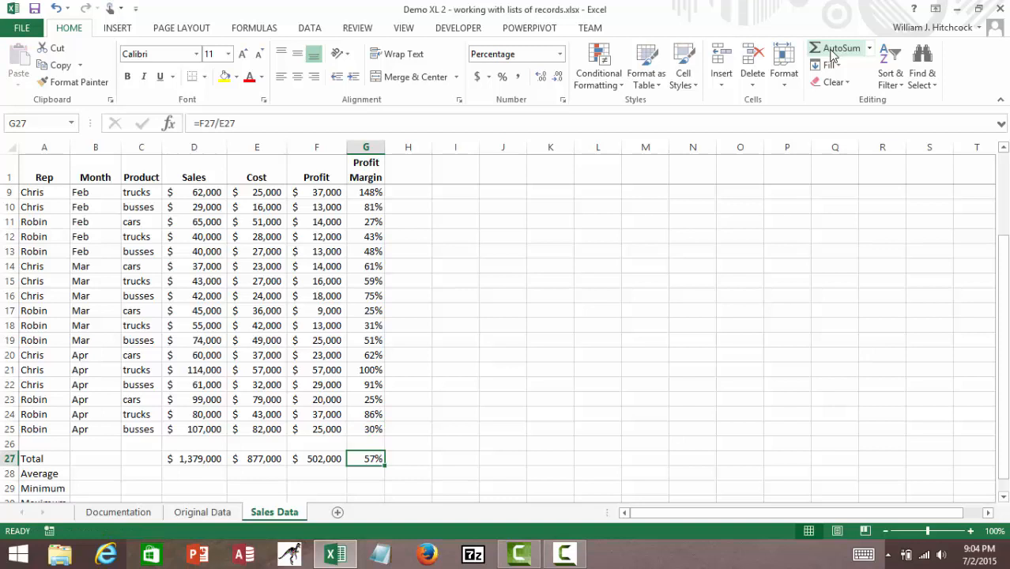
Enter an AVERAGE formula over D1:D26 in D28 for the Sales column.
{"action": "key", "text": "Left"}
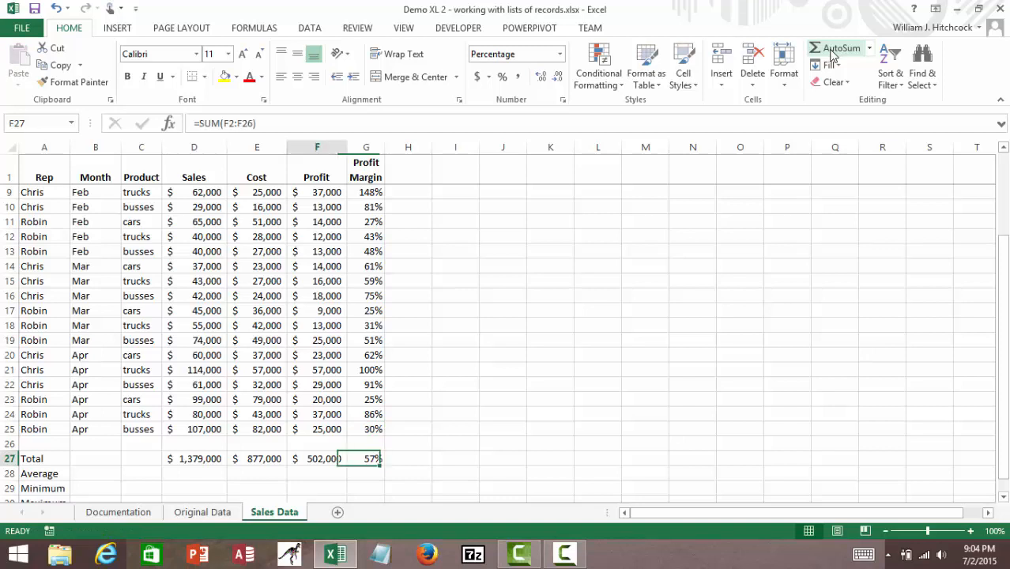
{"action": "key", "text": "Left"}
{"action": "key", "text": "Right"}
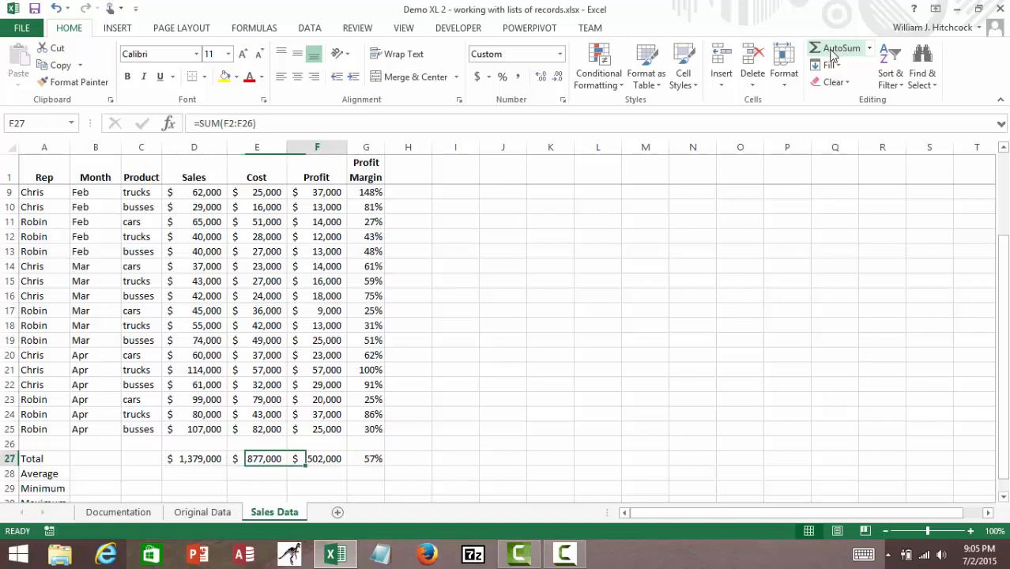
{"action": "key", "text": "Left"}
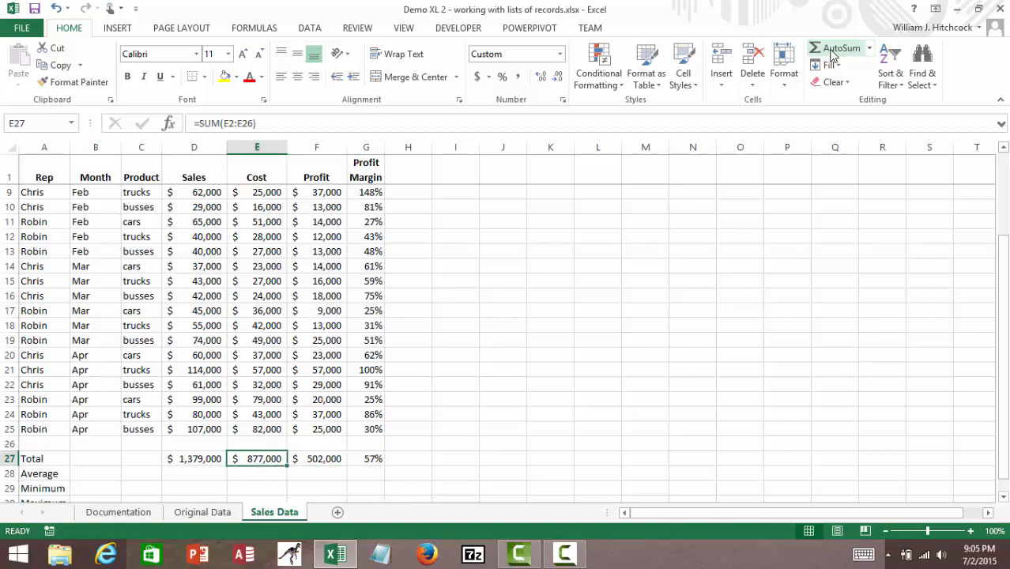
{"action": "key", "text": "Down"}
{"action": "key", "text": "Left"}
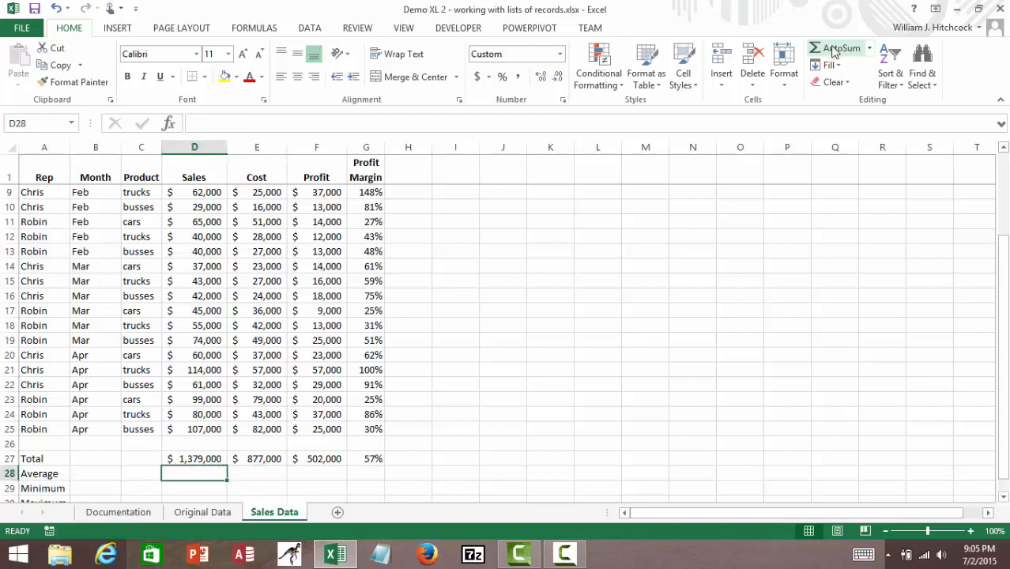
{"action": "type", "text": "="}
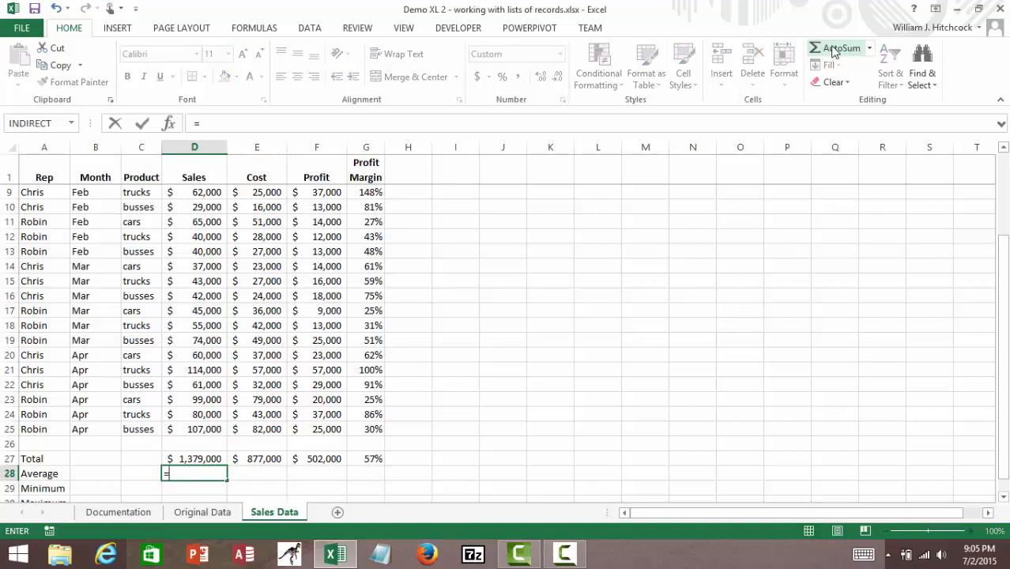
{"action": "type", "text": "average("}
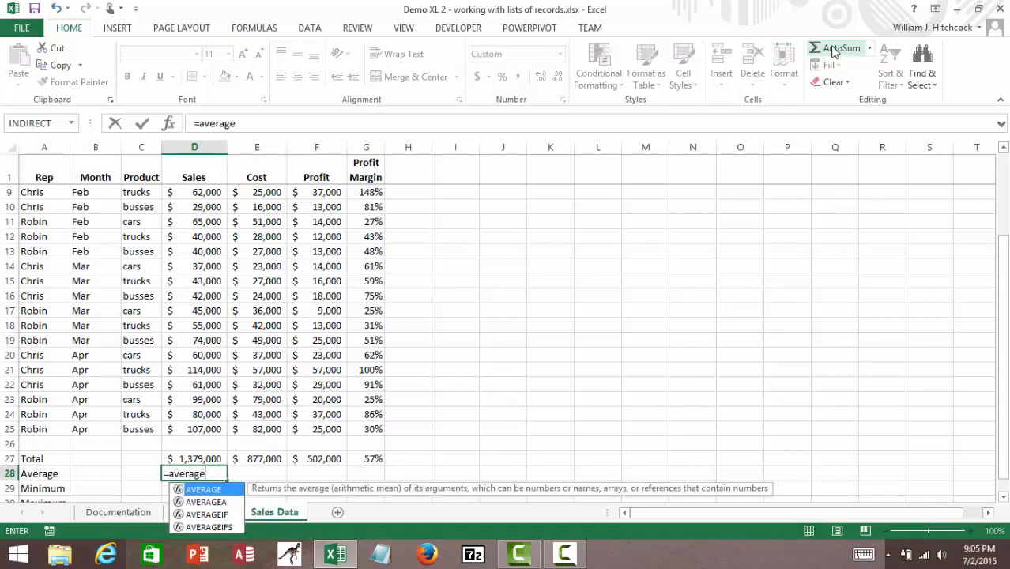
{"action": "key", "text": "Up"}
{"action": "key", "text": "Up"}
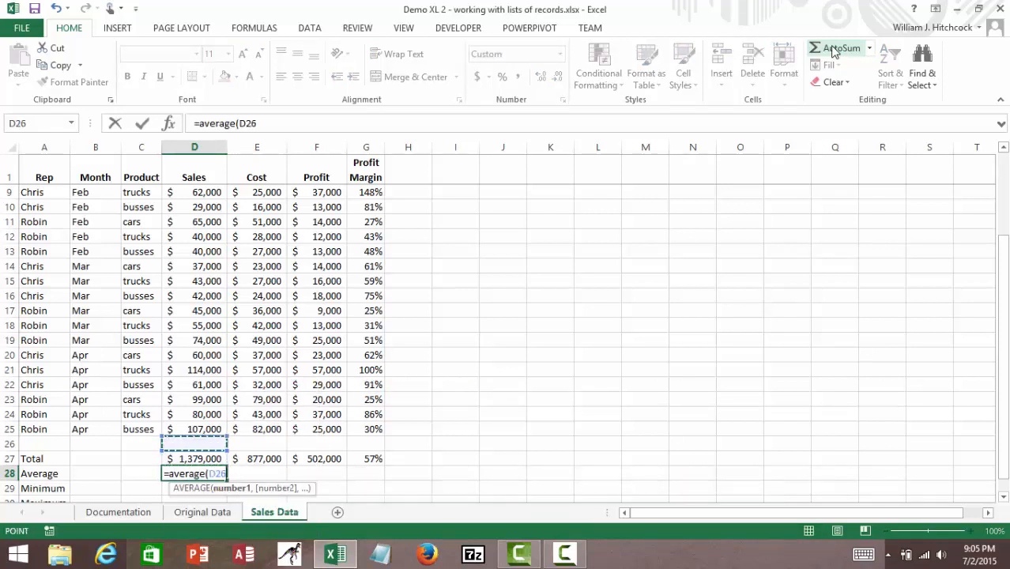
{"action": "key", "text": "shift+Up"}
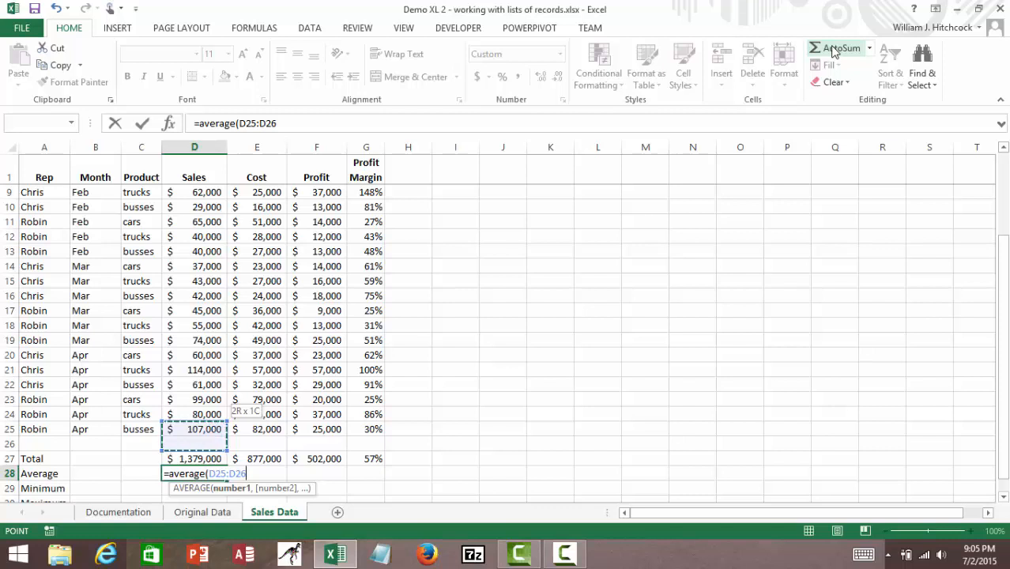
{"action": "key", "text": "End"}
{"action": "key", "text": "shift+Up"}
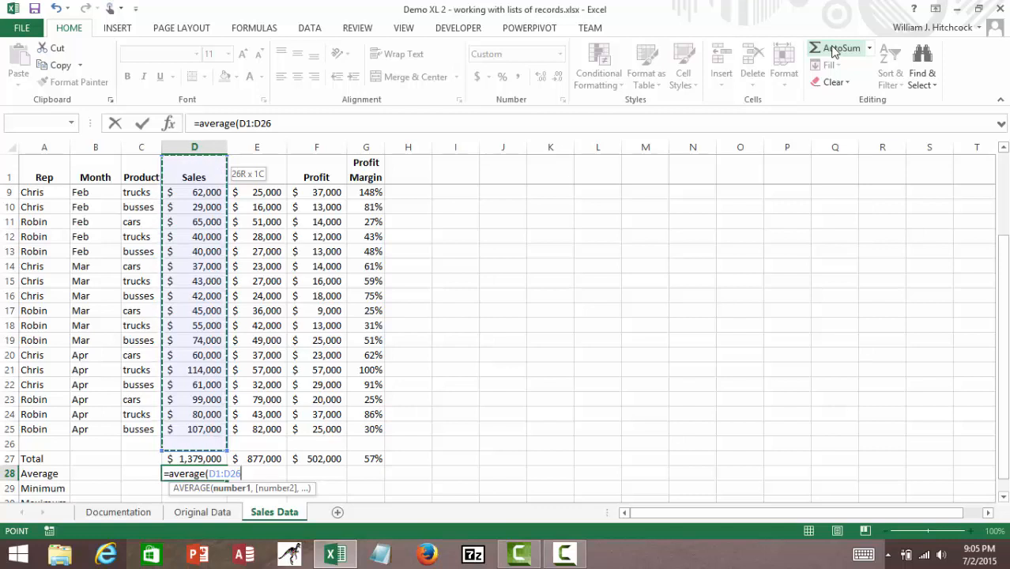
{"action": "key", "text": "Return"}
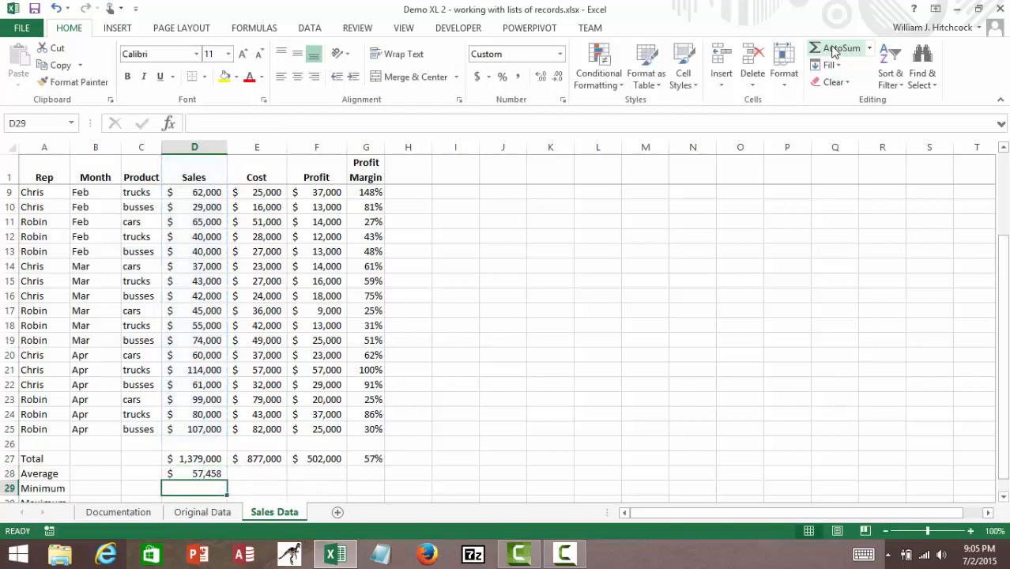
Copy the Sales average formula from D28 to the Cost and Profit averages in E28:F28.
{"action": "key", "text": "Up"}
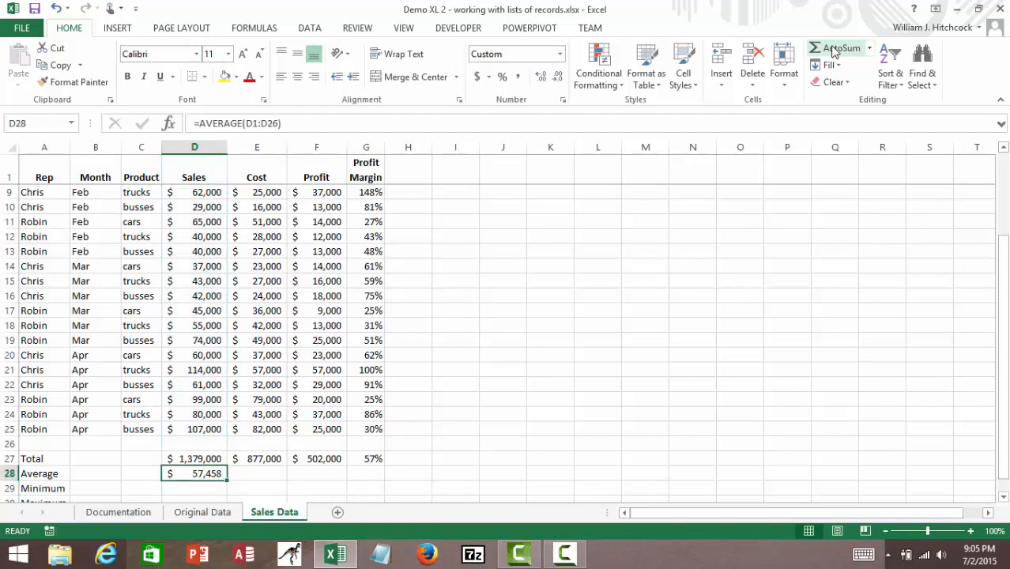
{"action": "key", "text": "ctrl+c"}
{"action": "key", "text": "Right"}
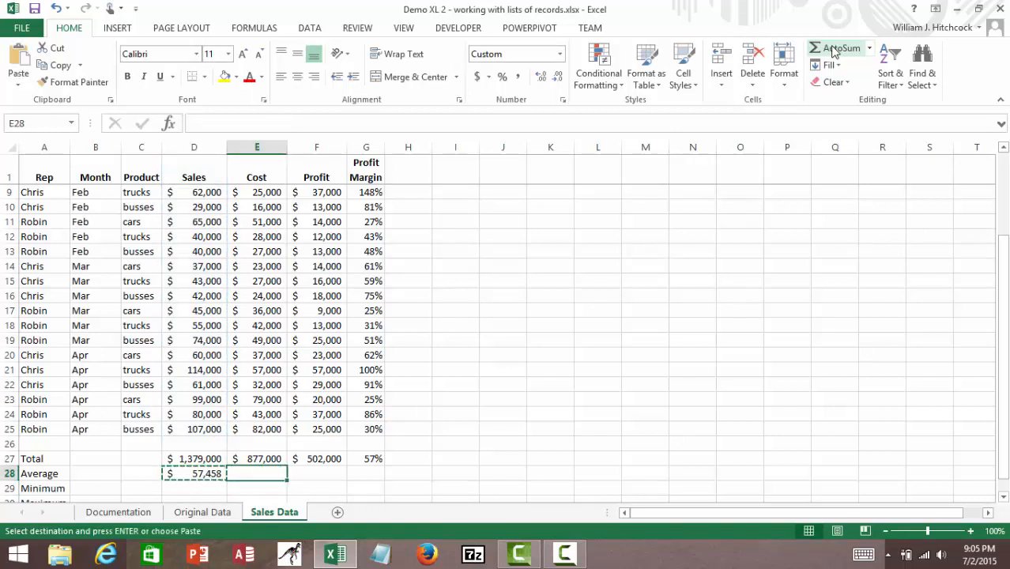
{"action": "key", "text": "shift+Right"}
{"action": "key", "text": "Return"}
{"action": "key", "text": "Right"}
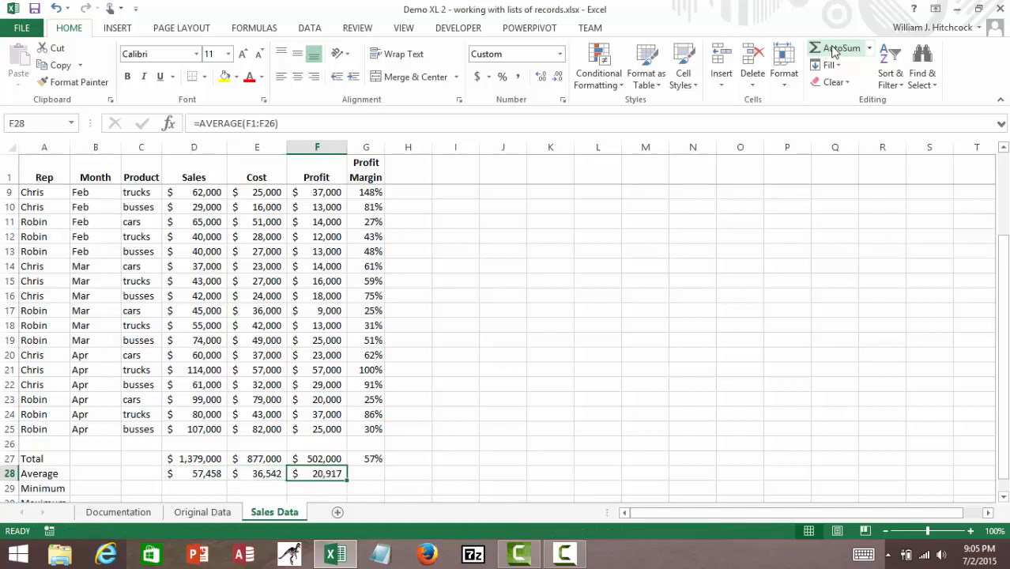
Copy the Profit average formula from F28 to the Profit Margin cell G28 and format it as a percentage.
{"action": "key", "text": "Right"}
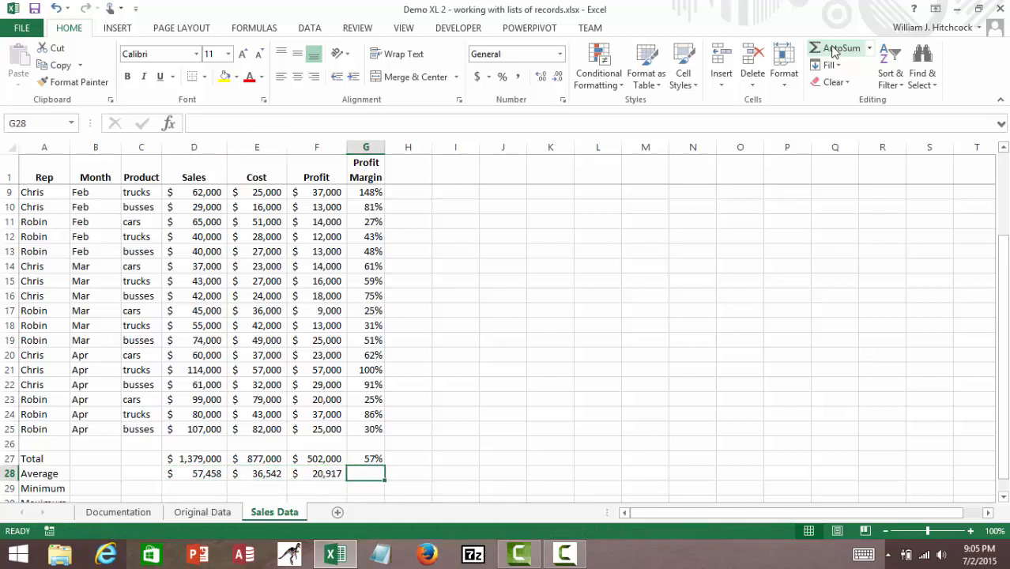
{"action": "type", "text": "="}
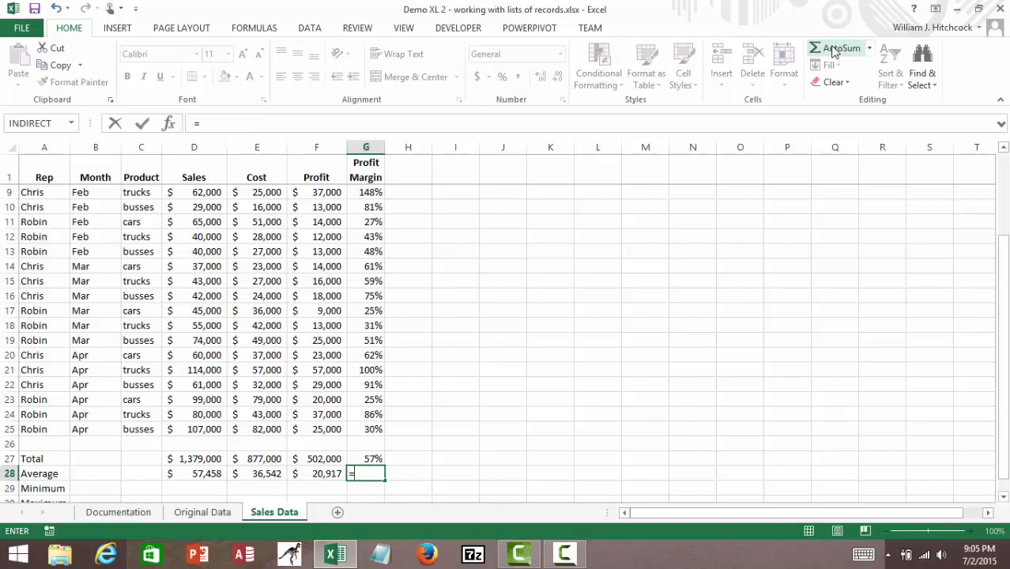
{"action": "key", "text": "Escape"}
{"action": "key", "text": "Left"}
{"action": "key", "text": "ctrl+c"}
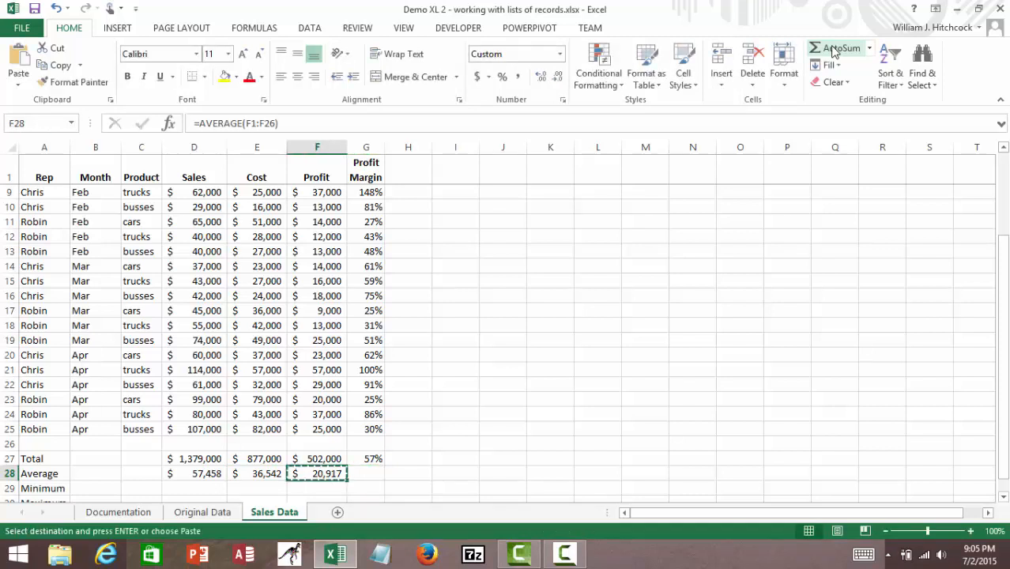
{"action": "key", "text": "Right"}
{"action": "key", "text": "Return"}
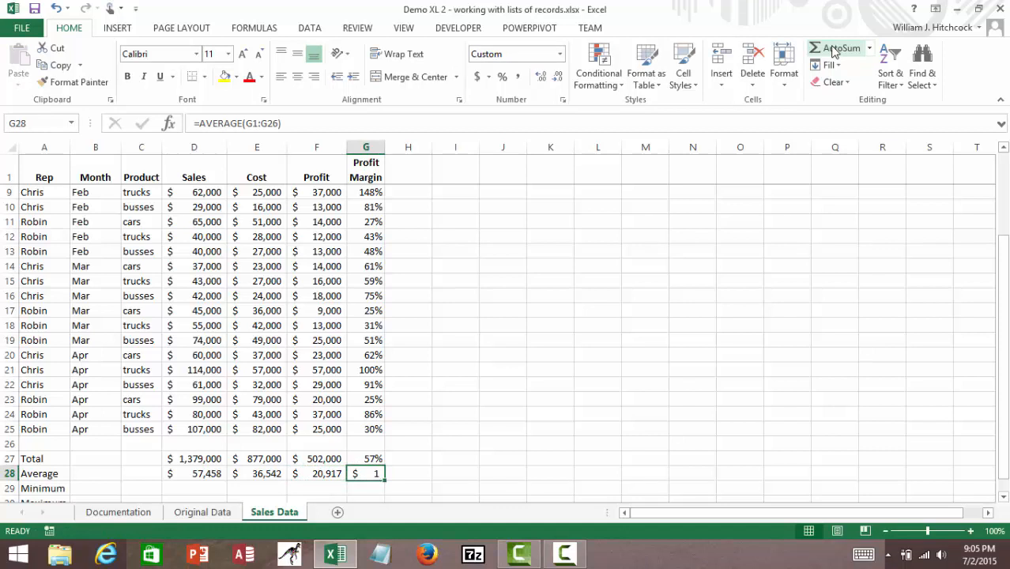
{"action": "left_click", "coordinate": [503, 79]}
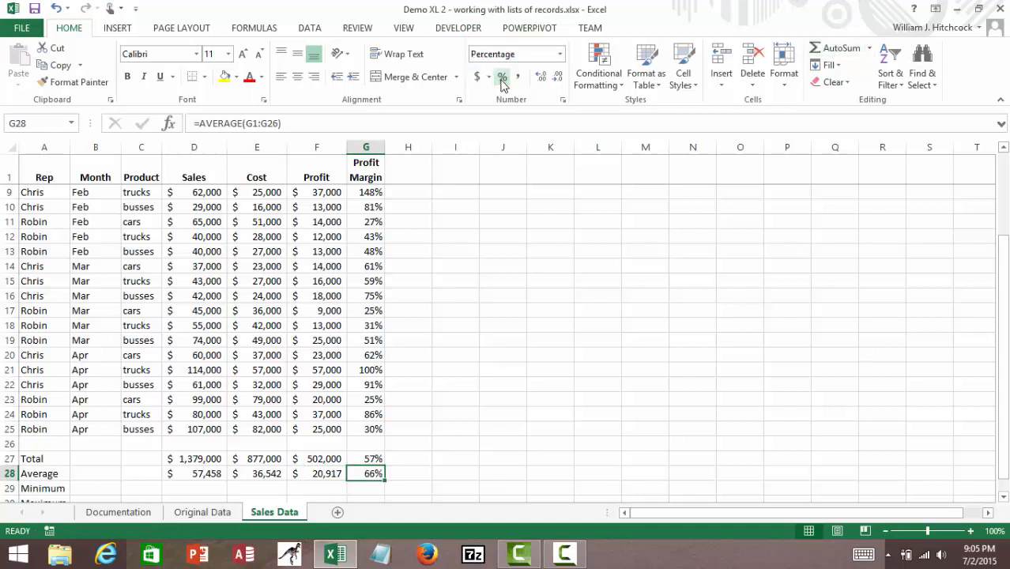
Clear the average formula from the Profit Margin cell G28.
{"action": "key", "text": "Up"}
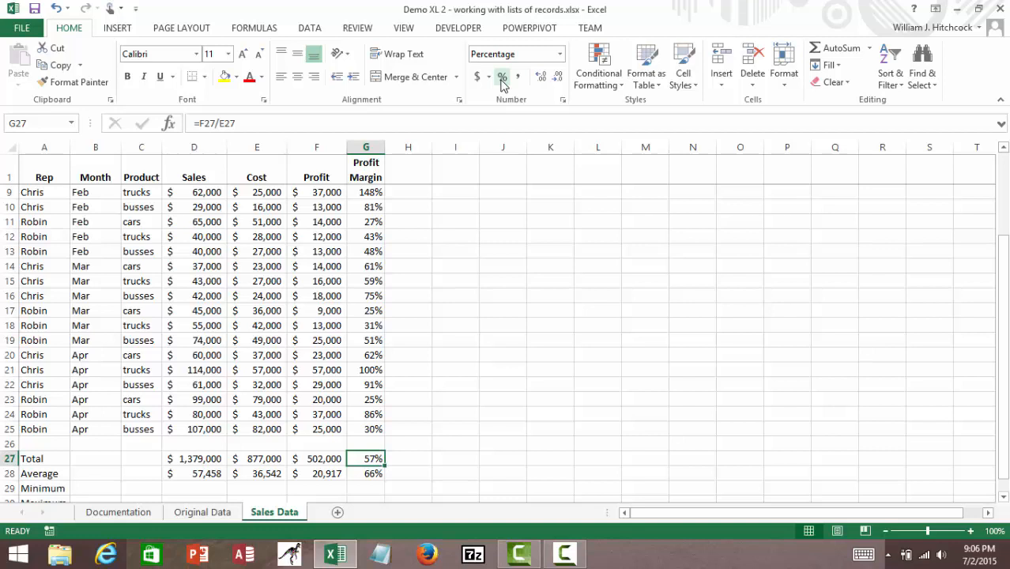
{"action": "key", "text": "Down"}
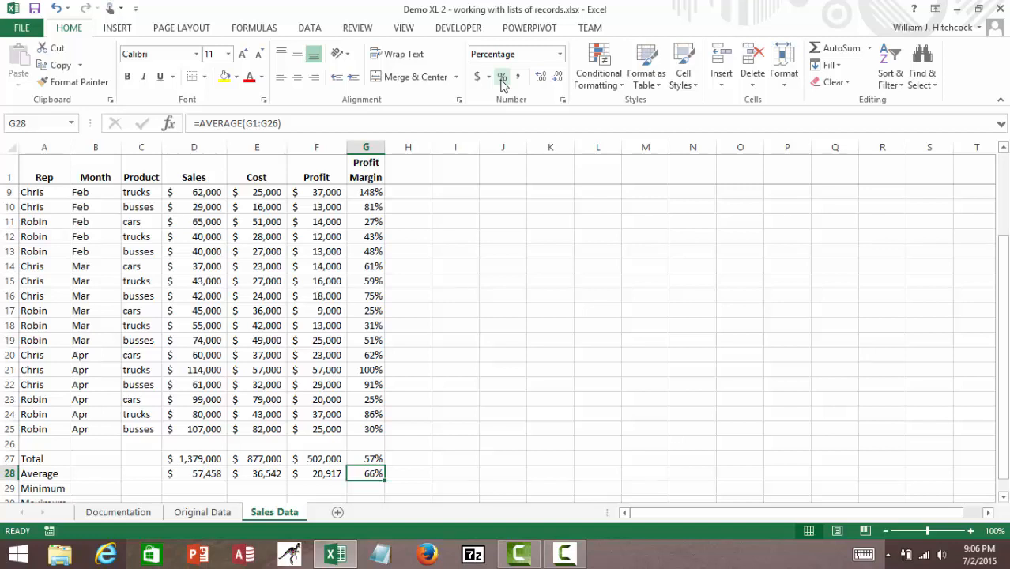
{"action": "key", "text": "Delete"}
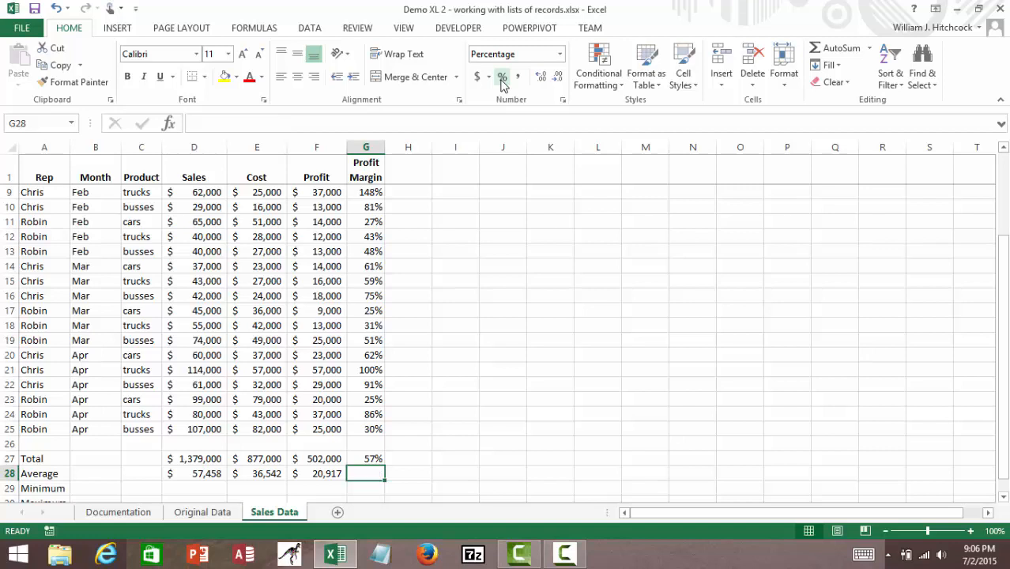
Move the overall profit margin formula from the Total row in G27 to the Average row in G28.
{"action": "key", "text": "Up"}
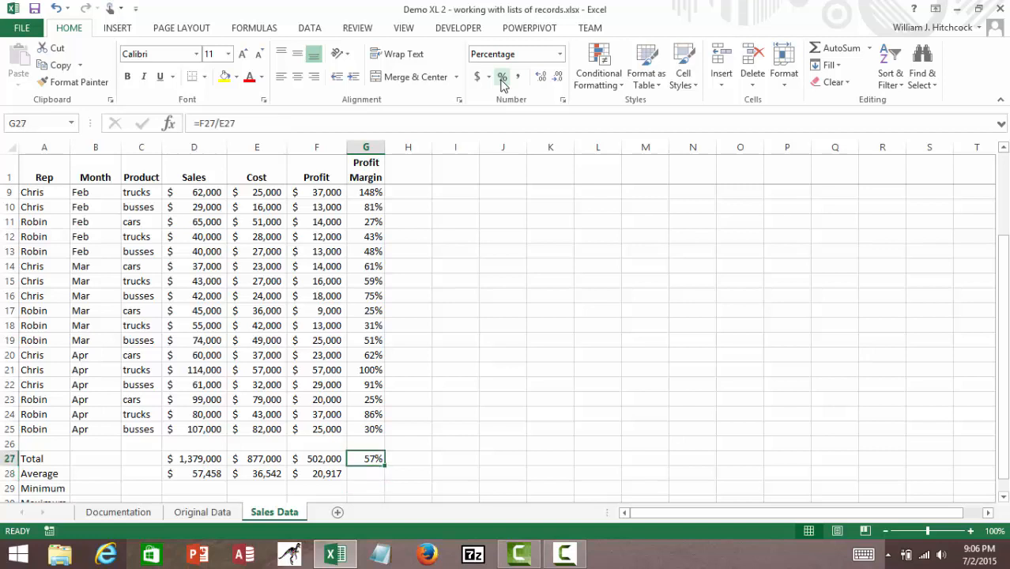
{"action": "key", "text": "ctrl+c"}
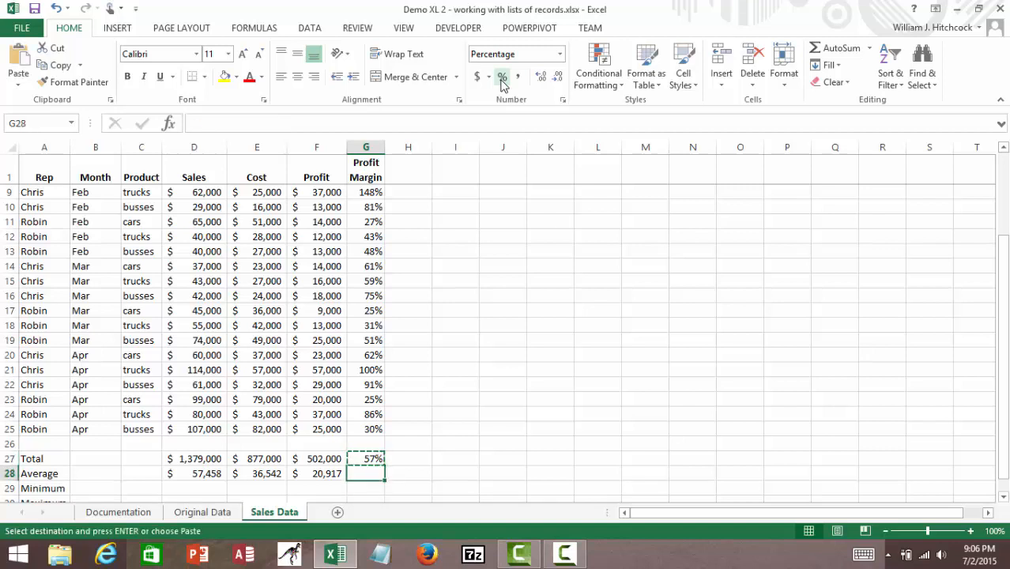
{"action": "key", "text": "Down"}
{"action": "key", "text": "Return"}
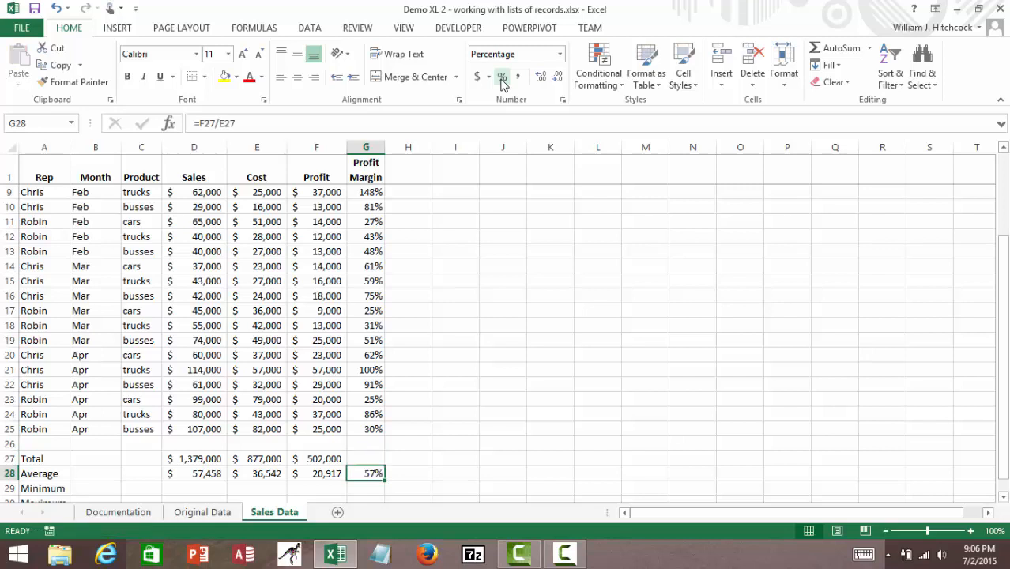
Enter a MIN formula over D1:D26 in D29 for the Sales column.
{"action": "key", "text": "Down"}
{"action": "key", "text": "Left"}
{"action": "key", "text": "Left"}
{"action": "key", "text": "Left"}
{"action": "key", "text": "Left"}
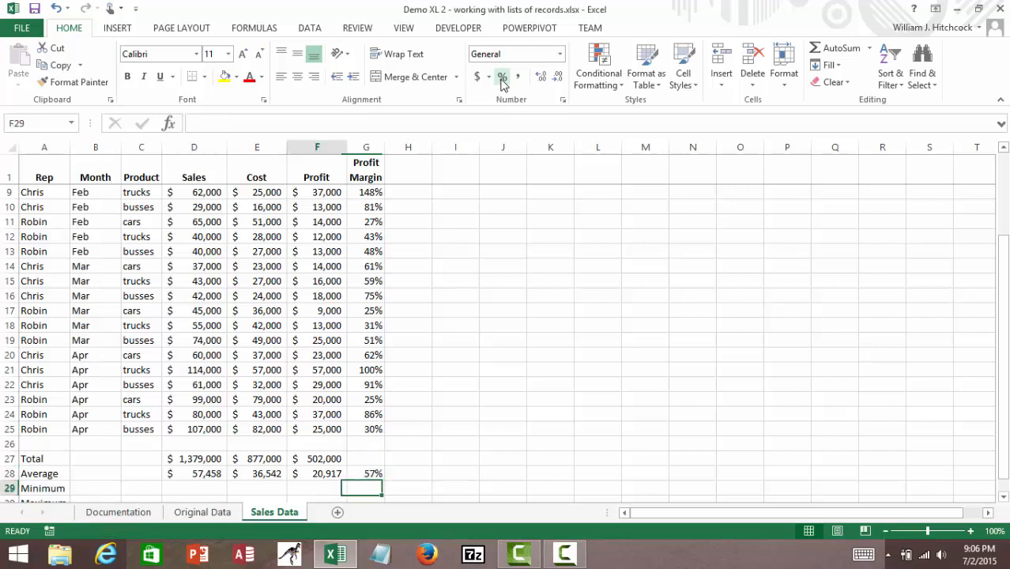
{"action": "key", "text": "Right"}
{"action": "type", "text": "="}
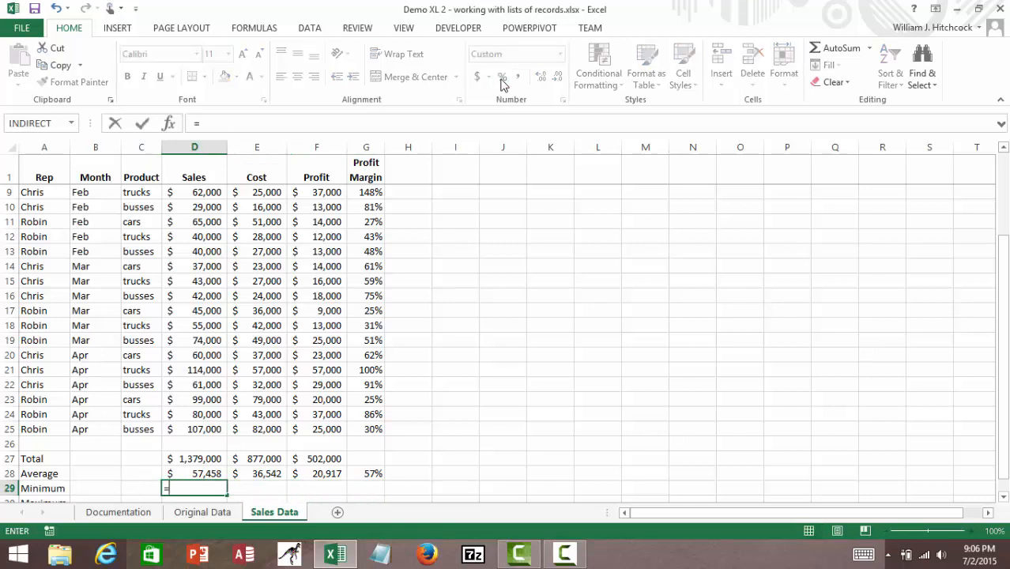
{"action": "type", "text": "min("}
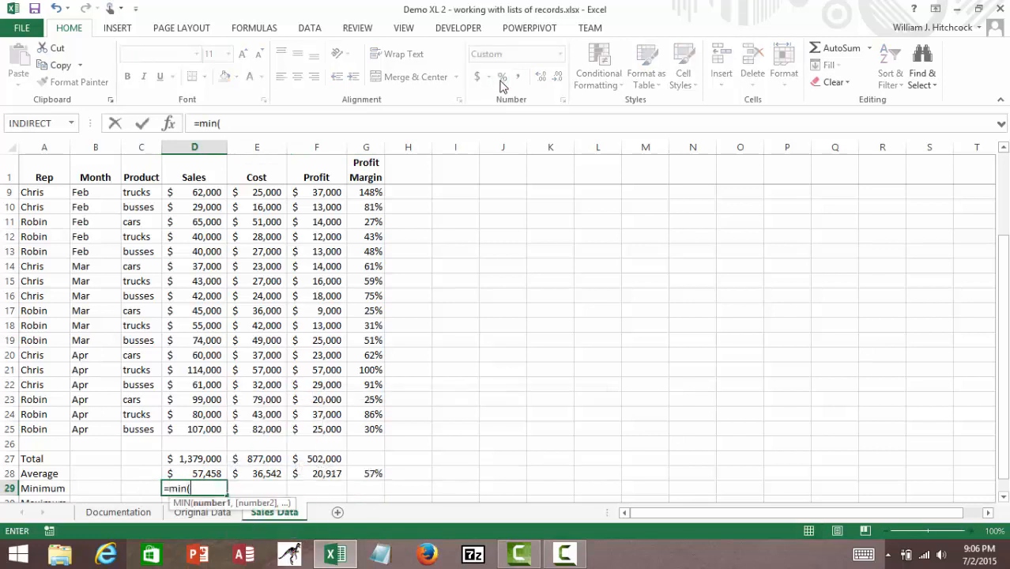
{"action": "key", "text": "Up"}
{"action": "key", "text": "Up"}
{"action": "key", "text": "Up"}
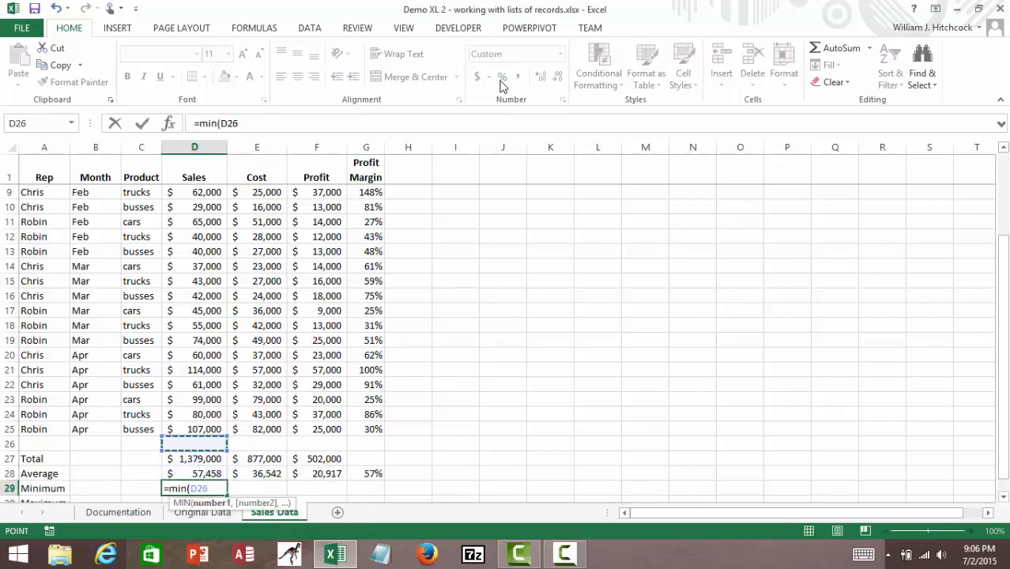
{"action": "key", "text": "shift+Up"}
{"action": "key", "text": "shift+Up"}
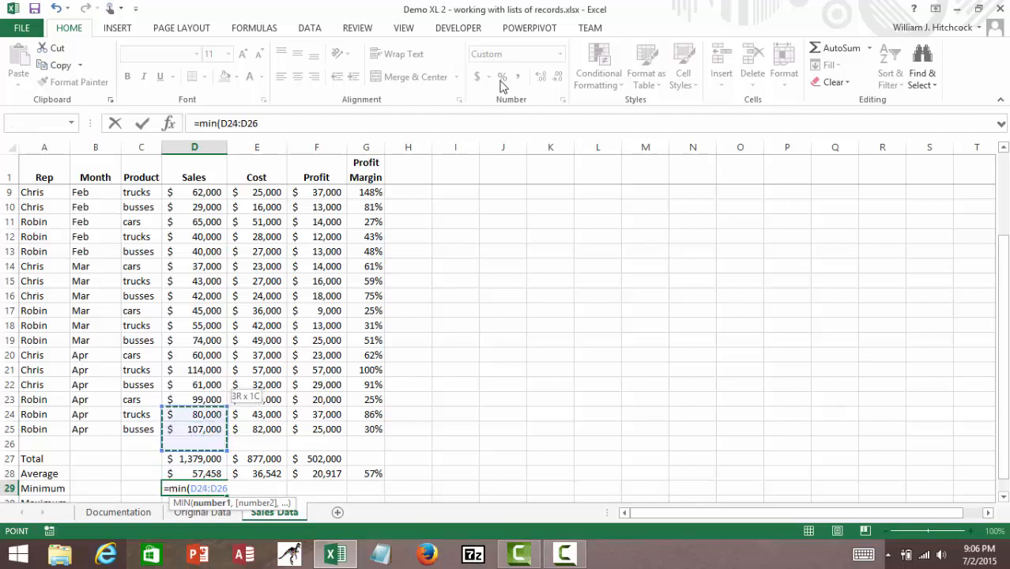
{"action": "key", "text": "ctrl+shift+Up"}
{"action": "key", "text": "Return"}
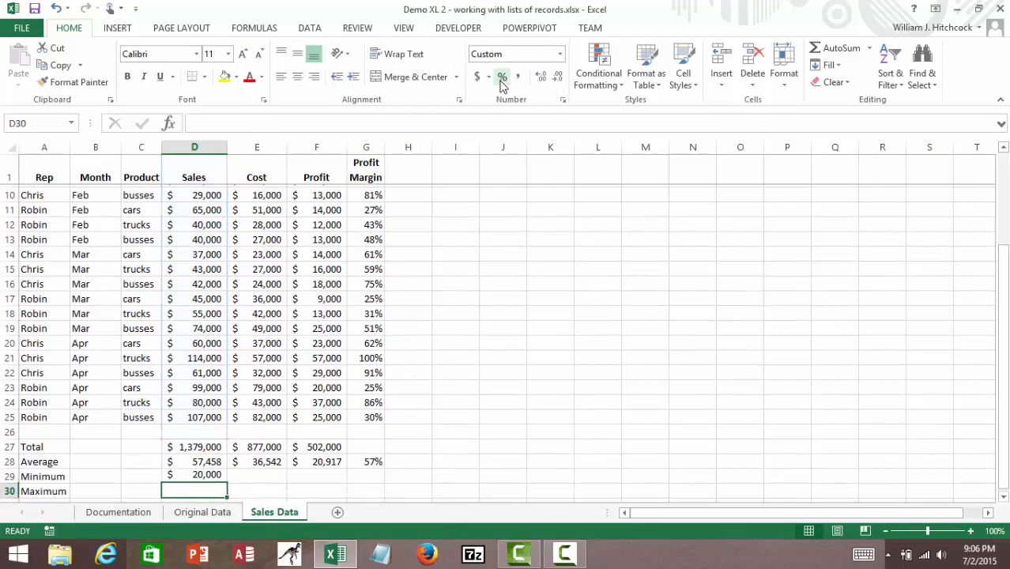
Copy the Sales minimum formula from D29 to the Cost, Profit and Profit Margin minimums in E29:G29.
{"action": "key", "text": "Up"}
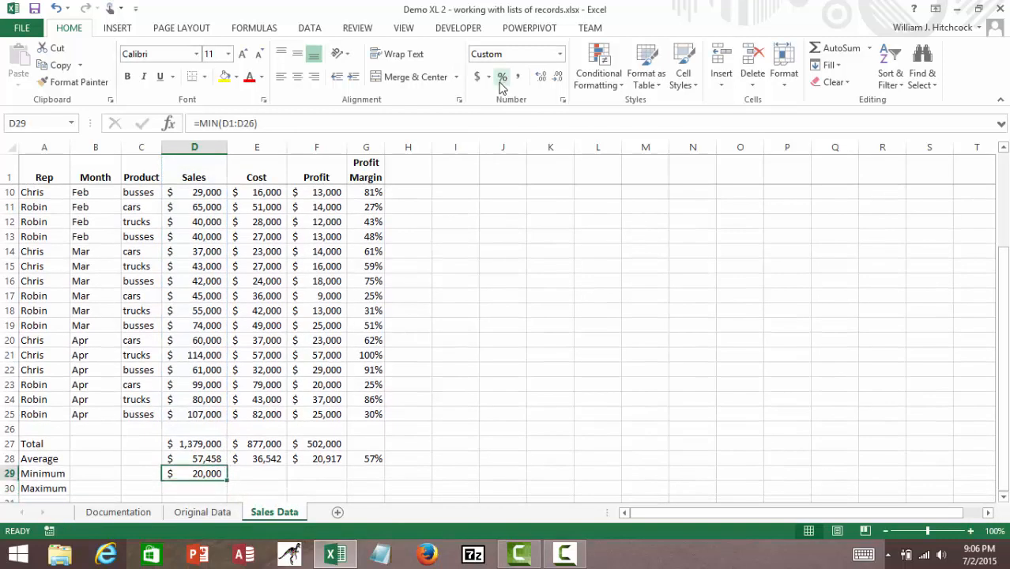
{"action": "key", "text": "ctrl+c"}
{"action": "key", "text": "Right"}
{"action": "key", "text": "shift+Right"}
{"action": "key", "text": "shift+Right"}
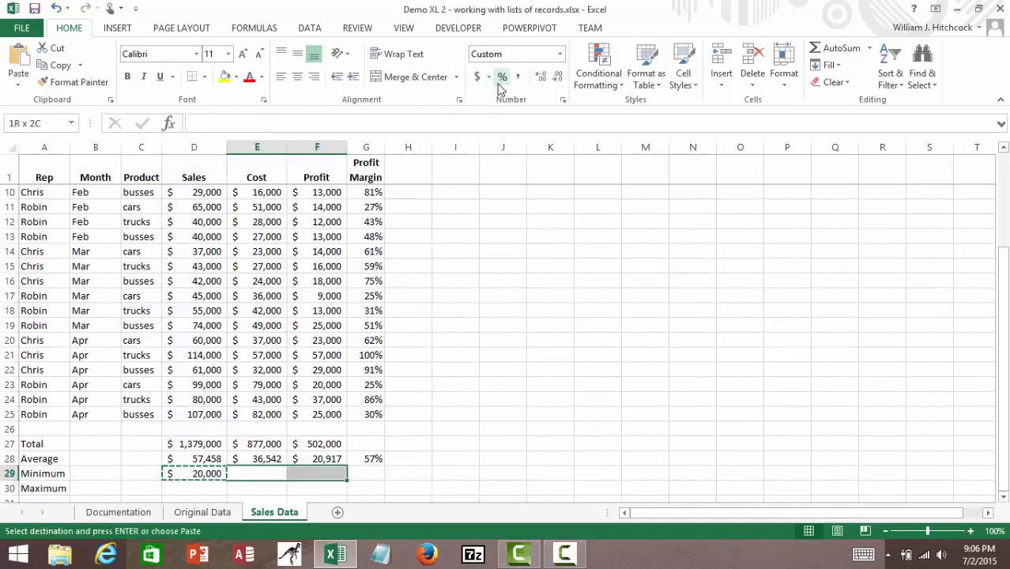
{"action": "key", "text": "Return"}
Format the minimum profit margin in G29 as a percentage.
{"action": "key", "text": "Right"}
{"action": "key", "text": "Right"}
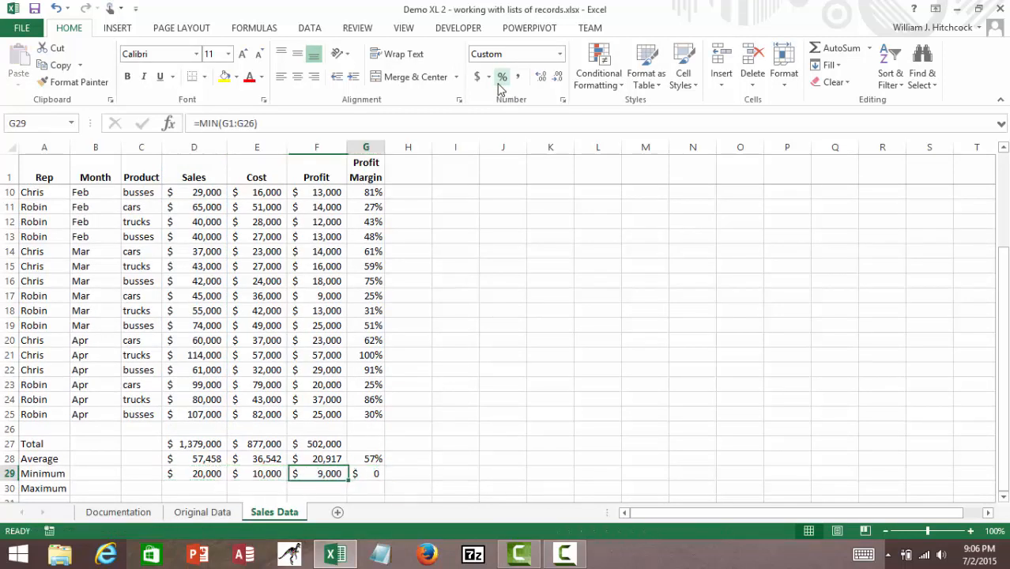
{"action": "left_click", "coordinate": [499, 79]}
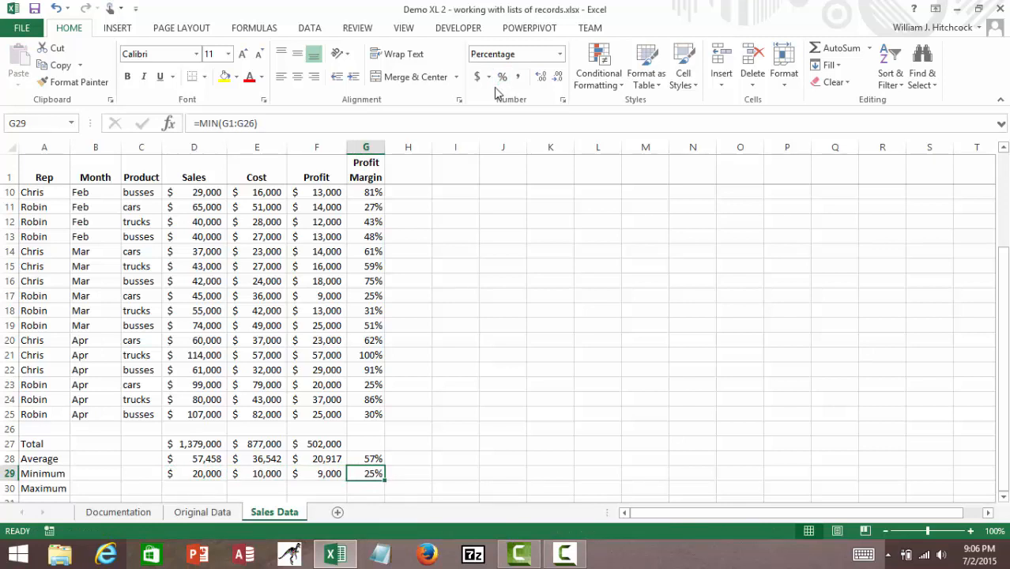
Enter a MAX formula over D1:D26 in D30 for the Sales column.
{"action": "key", "text": "Down"}
{"action": "key", "text": "Left"}
{"action": "key", "text": "Left"}
{"action": "key", "text": "Left"}
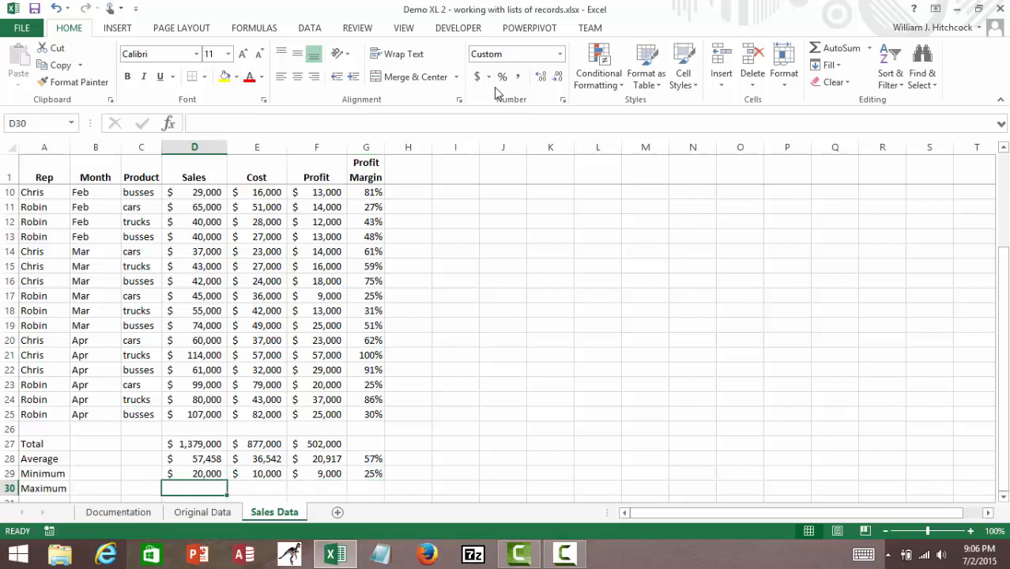
{"action": "type", "text": "=max"}
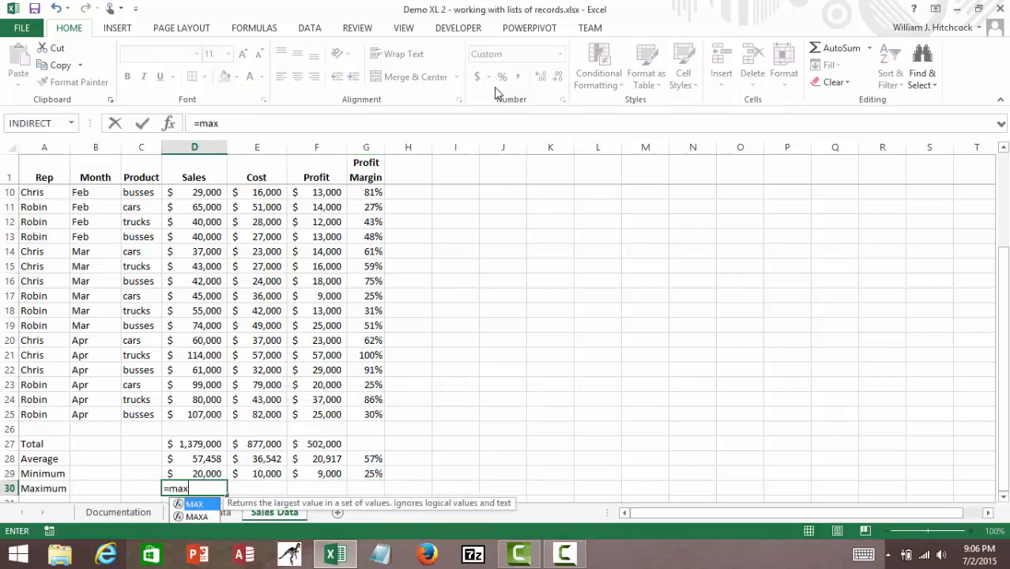
{"action": "type", "text": "("}
{"action": "key", "text": "Up"}
{"action": "key", "text": "Up"}
{"action": "key", "text": "Up"}
{"action": "key", "text": "Up"}
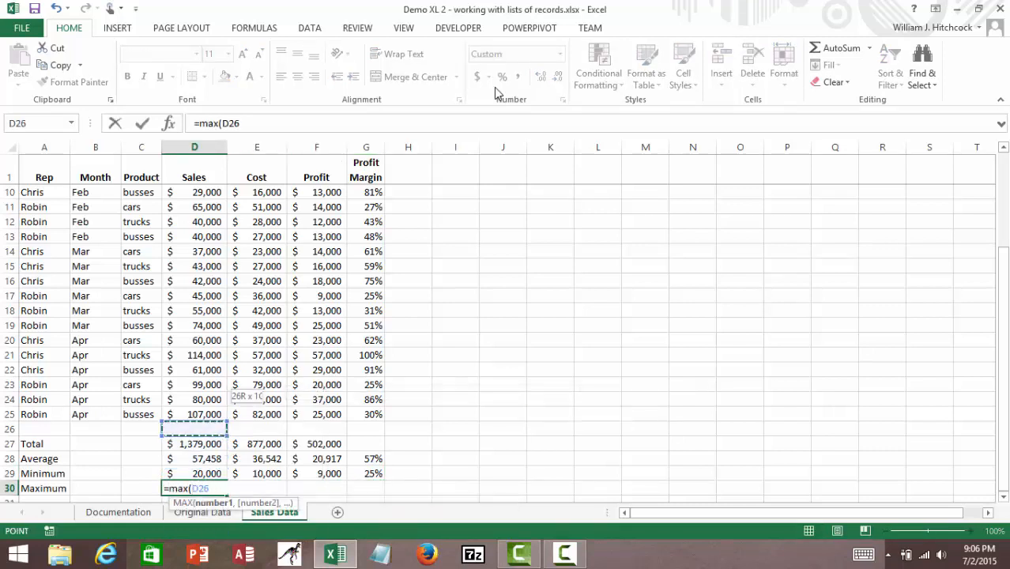
{"action": "key", "text": "shift+Up"}
{"action": "key", "text": "ctrl+shift+Up"}
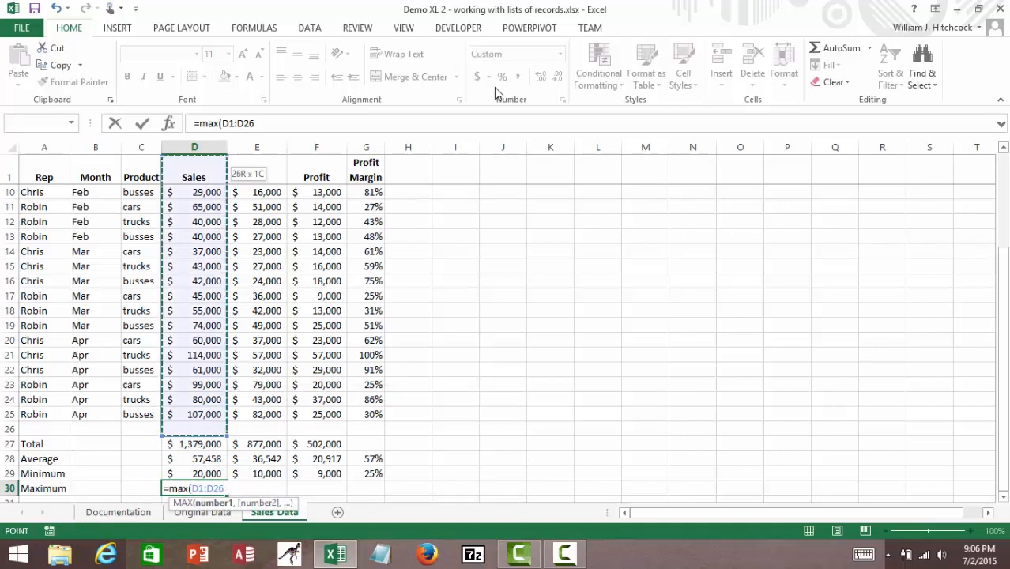
{"action": "key", "text": "Return"}
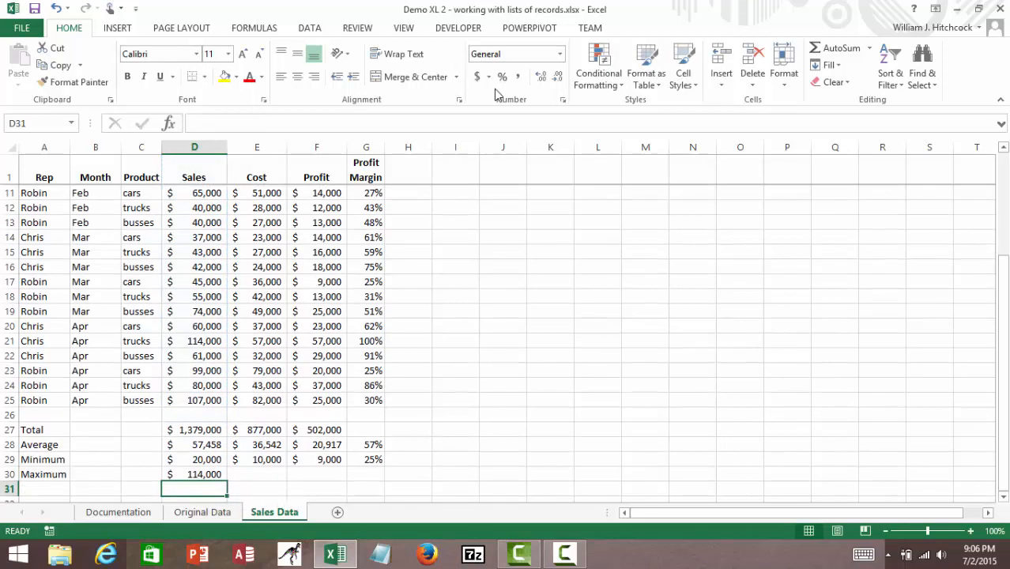
Copy the Sales maximum formula from D30 to the Cost and Profit maximums in E30:F30.
{"action": "key", "text": "Up"}
{"action": "key", "text": "ctrl+c"}
{"action": "key", "text": "Right"}
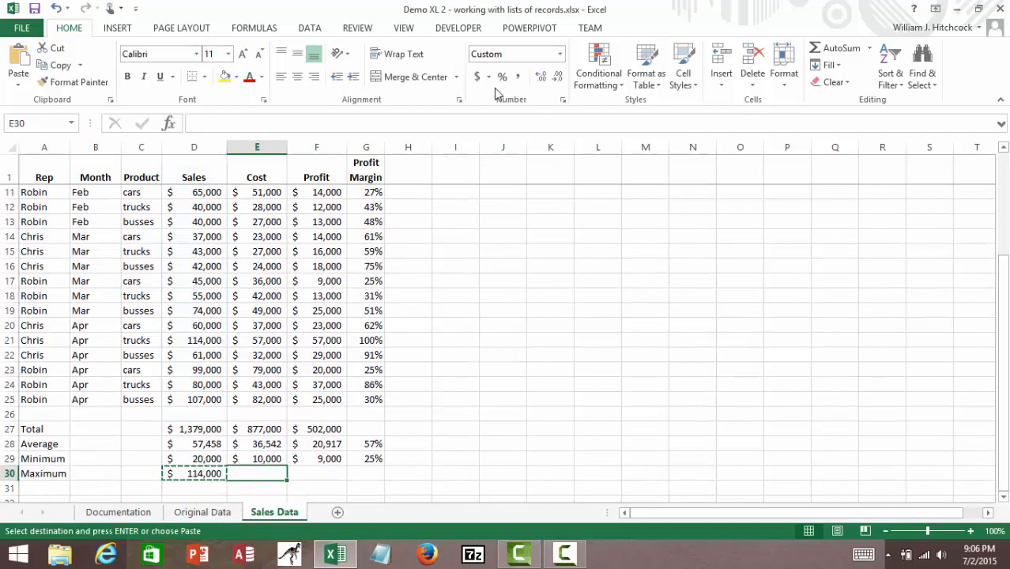
{"action": "key", "text": "shift+Right"}
{"action": "key", "text": "Return"}
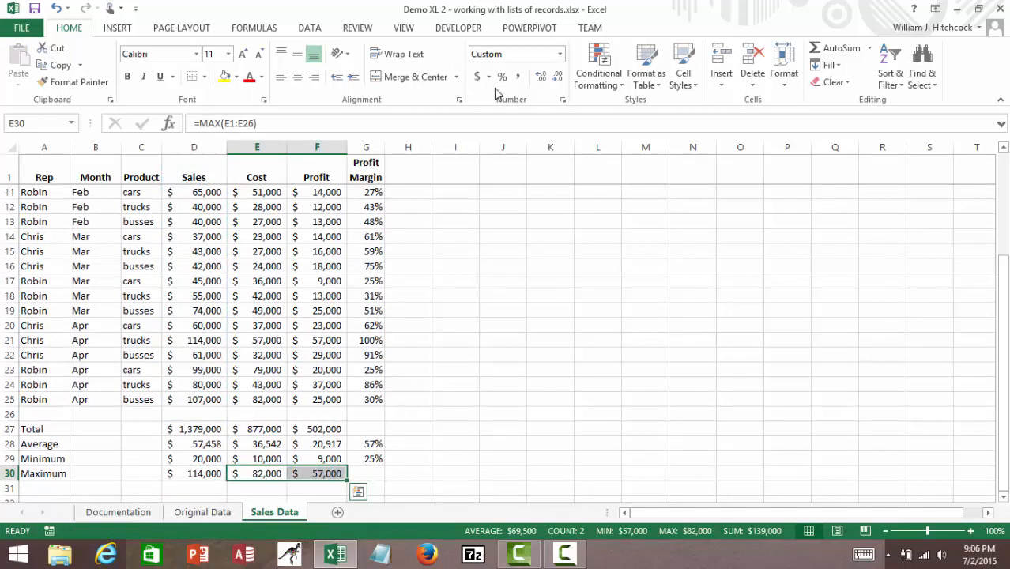
Copy the Profit maximum formula from F30 to the Profit Margin cell G30 and format it as a percentage.
{"action": "key", "text": "Right"}
{"action": "key", "text": "Right"}
{"action": "key", "text": "Left"}
{"action": "key", "text": "ctrl+c"}
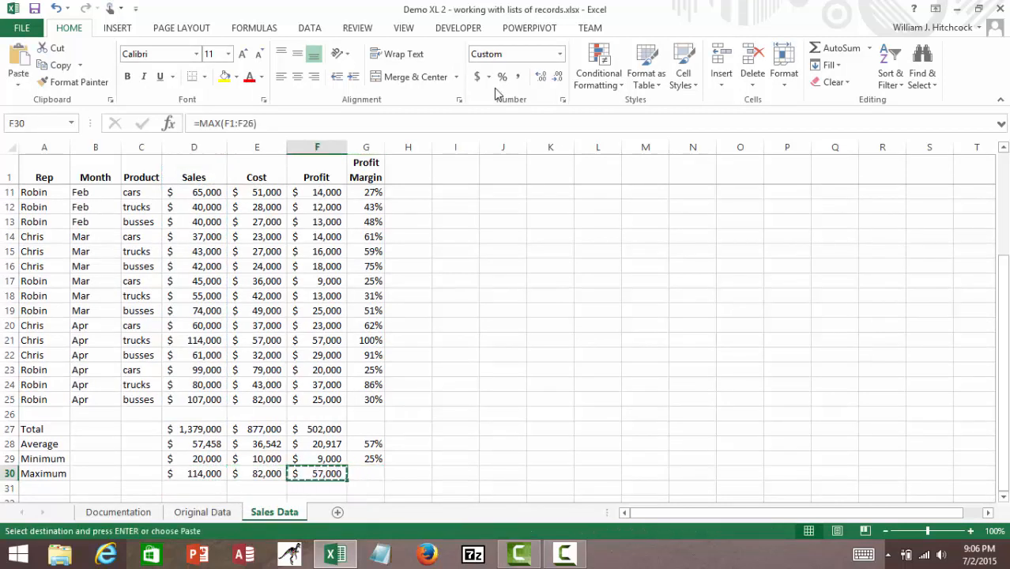
{"action": "key", "text": "Right"}
{"action": "key", "text": "Return"}
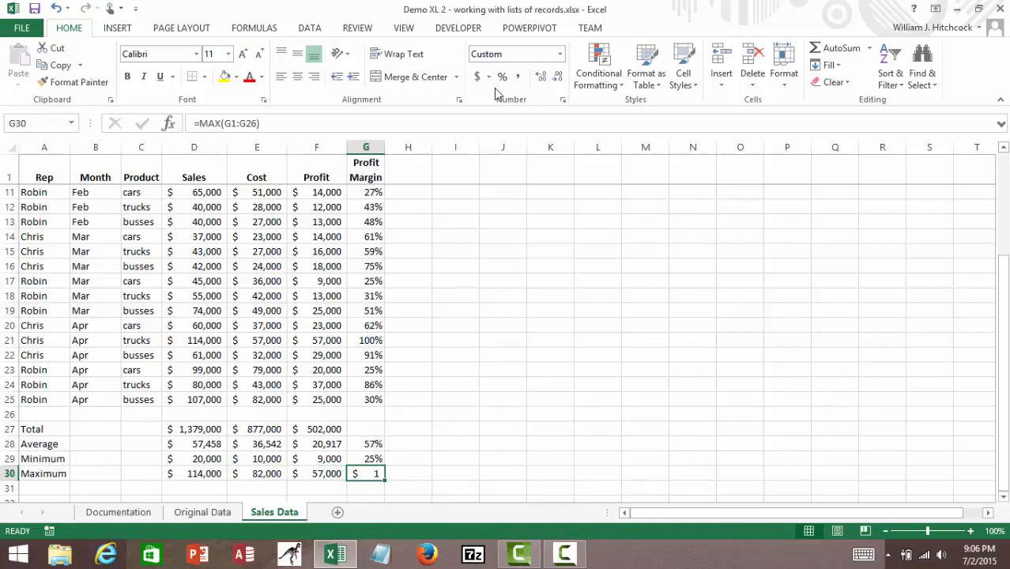
{"action": "left_click", "coordinate": [502, 79]}
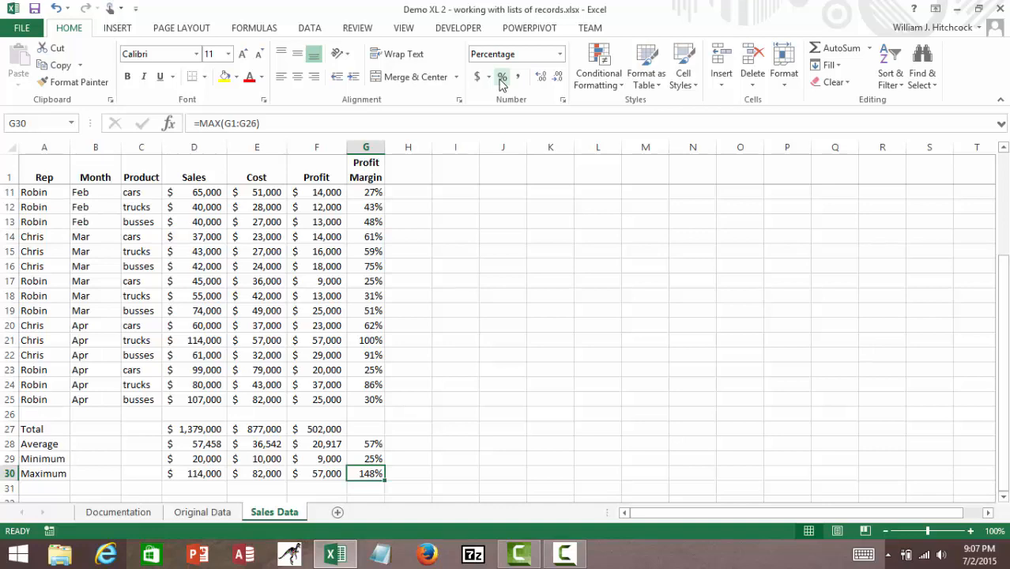
Insert a blank column before the Rep column and select its heading cell A1.
{"action": "key", "text": "ctrl+Home"}
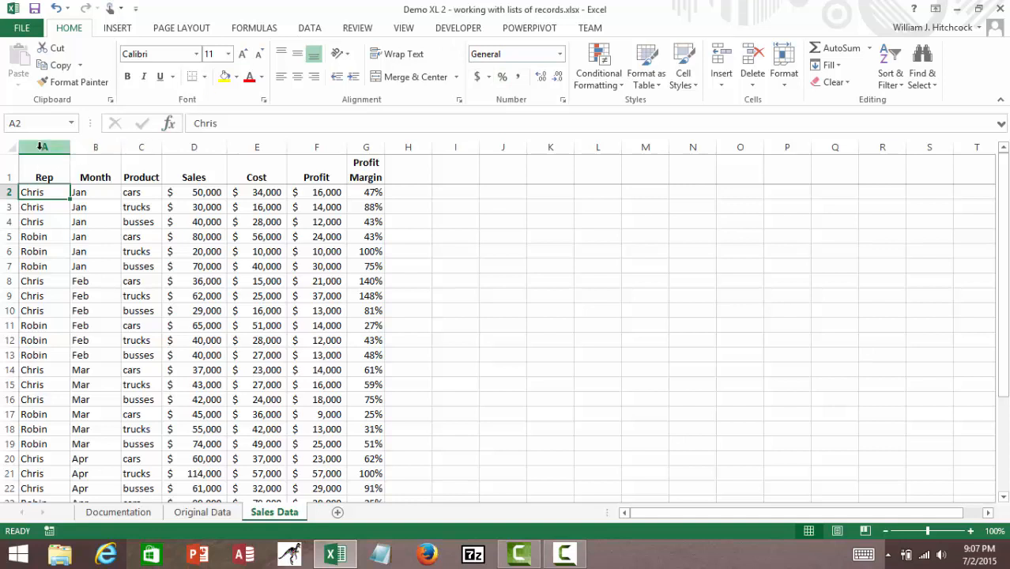
{"action": "right_click", "coordinate": [41, 147]}
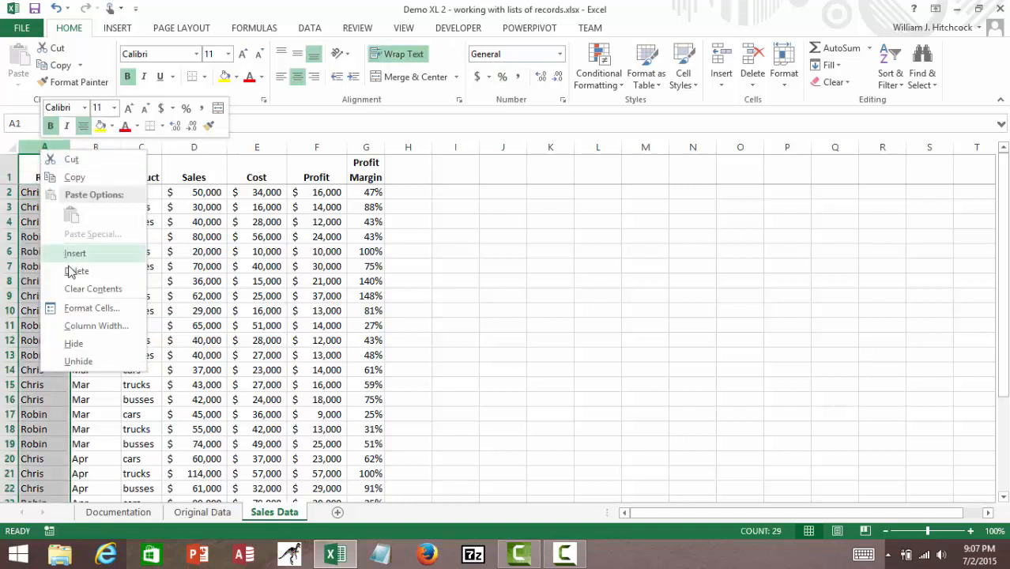
{"action": "key", "text": "Escape"}
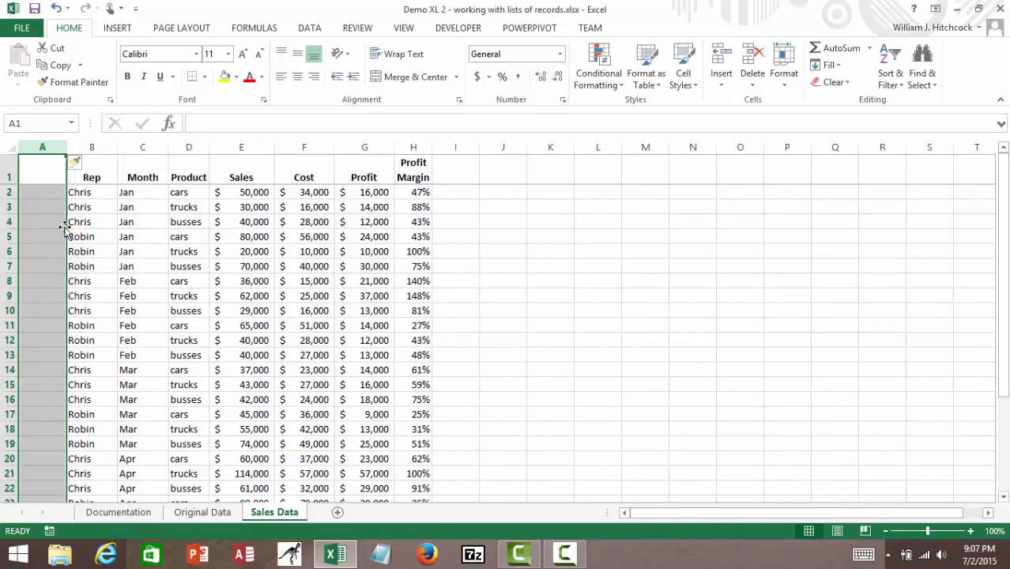
{"action": "left_click", "coordinate": [46, 169]}
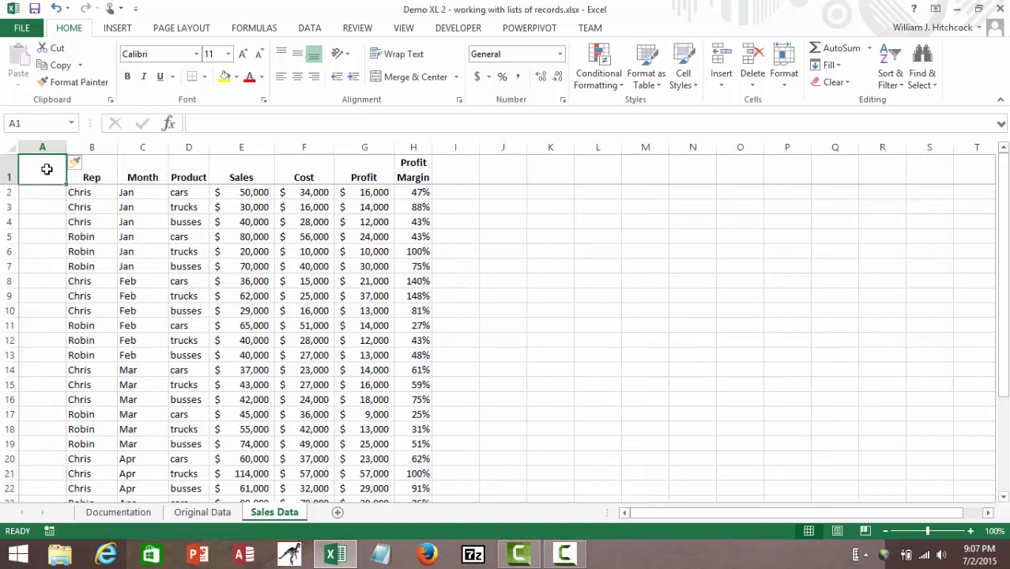
Enter the heading "Rec #" in A1 and copy the Rep heading's formatting onto it.
{"action": "type", "text": "Rec"}
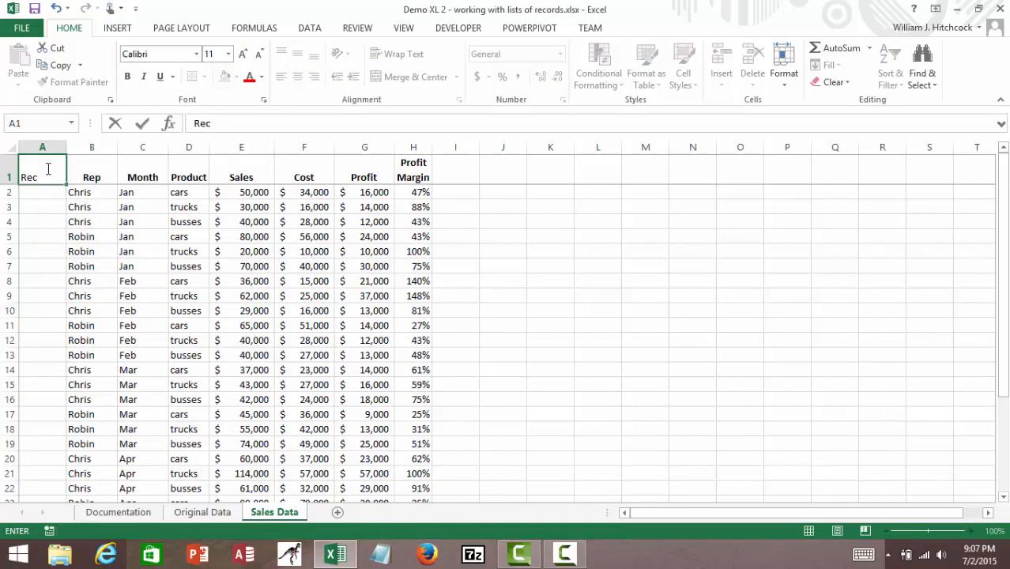
{"action": "type", "text": " #"}
{"action": "key", "text": "Return"}
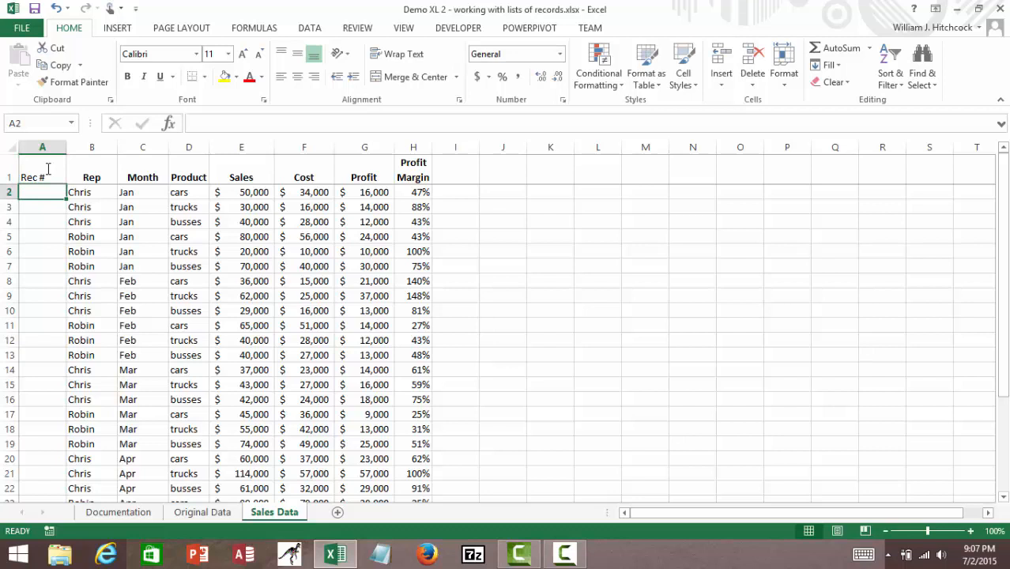
{"action": "key", "text": "Up"}
{"action": "key", "text": "Right"}
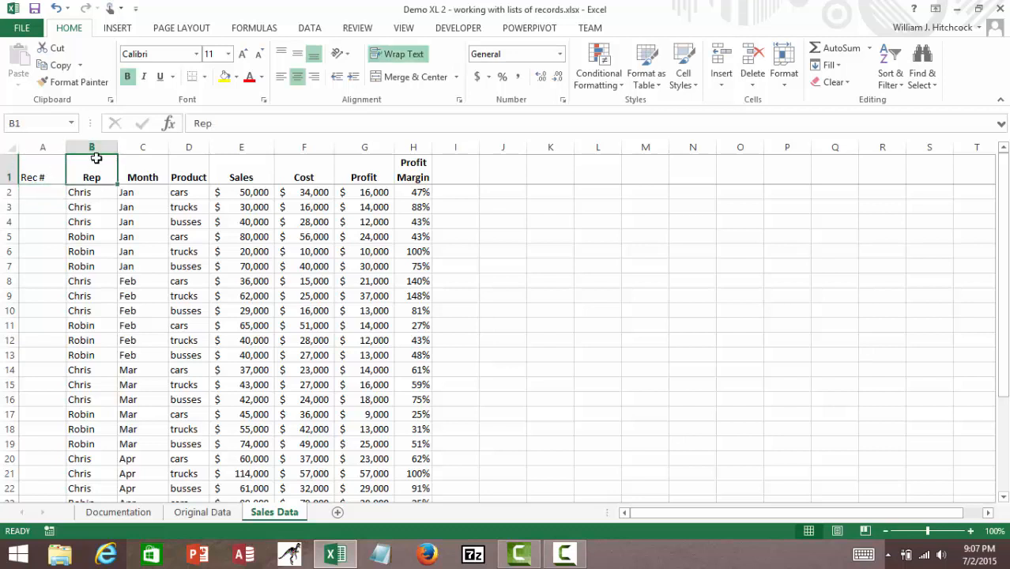
{"action": "left_click", "coordinate": [77, 82]}
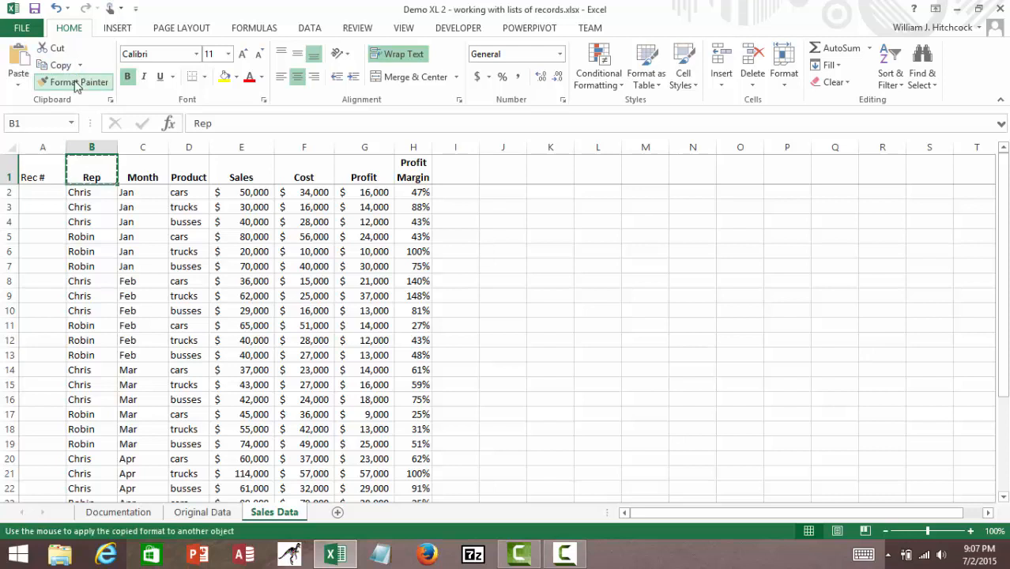
{"action": "left_click", "coordinate": [49, 174]}
Enter the record numbers 1, 2 and 3 in A2:A4 under the Rec # heading.
{"action": "left_click", "coordinate": [49, 194]}
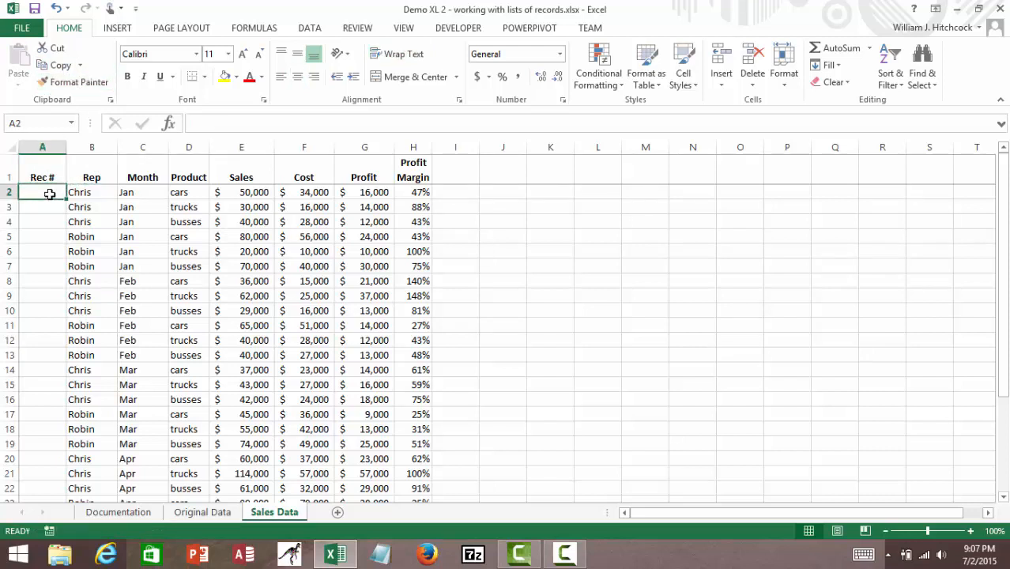
{"action": "type", "text": "1"}
{"action": "key", "text": "Return"}
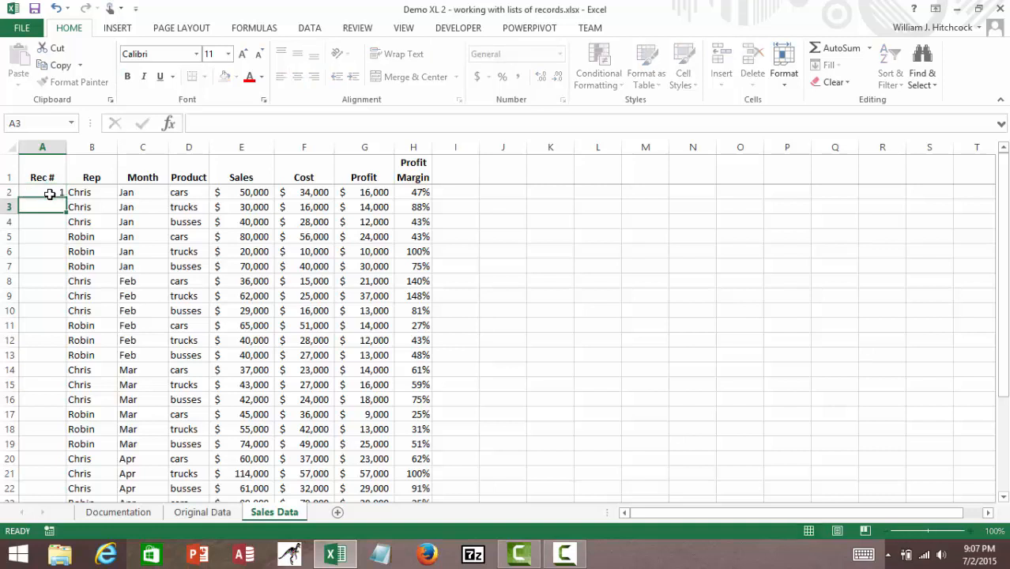
{"action": "type", "text": "2"}
{"action": "key", "text": "Return"}
{"action": "type", "text": "3"}
{"action": "key", "text": "Return"}
Format the record numbers in A2:A4 as comma style without decimals and fill the series down to the last record.
{"action": "left_click", "coordinate": [49, 193]}
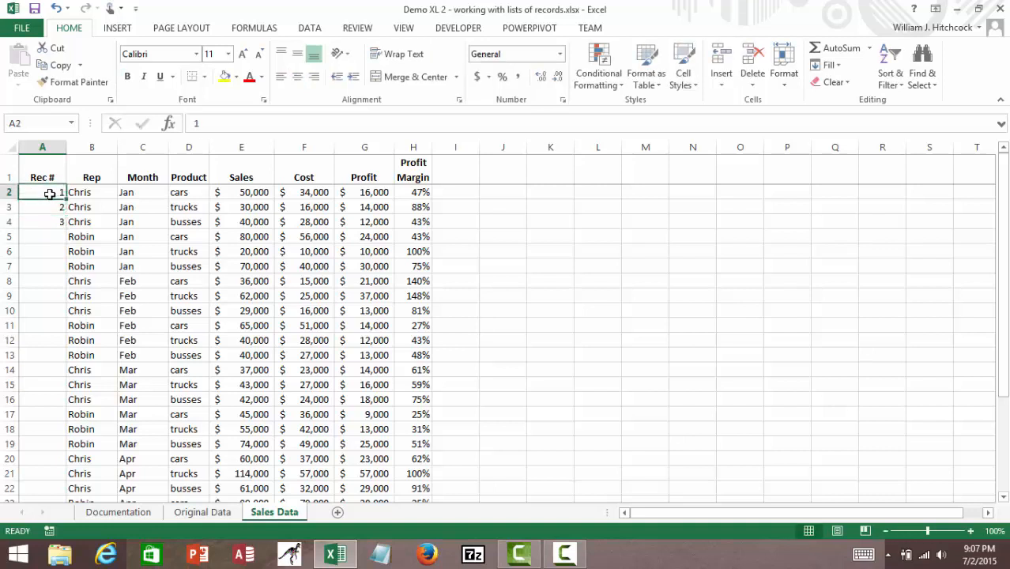
{"action": "key", "text": "shift+Down"}
{"action": "key", "text": "shift+Down"}
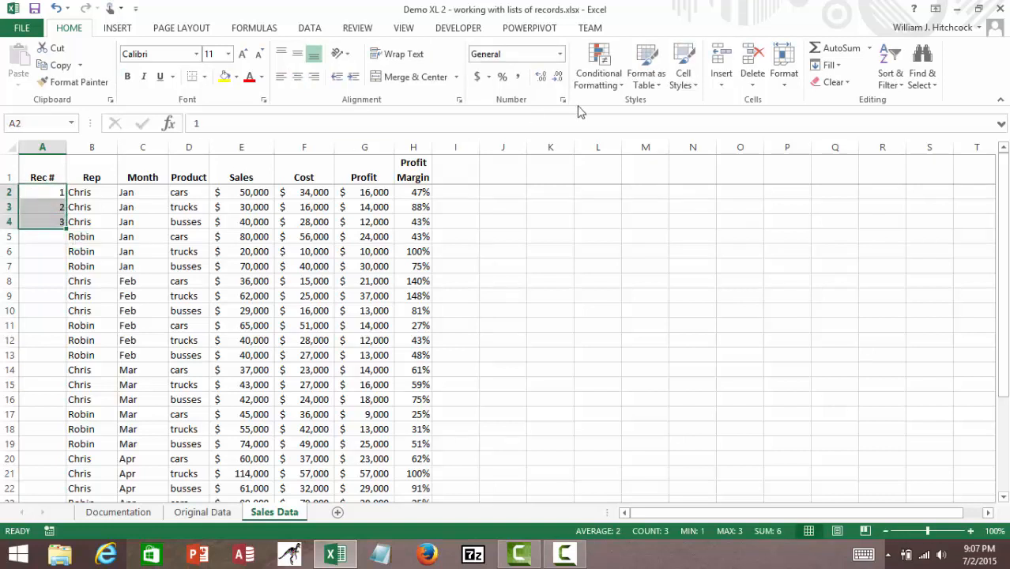
{"action": "left_click", "coordinate": [520, 76]}
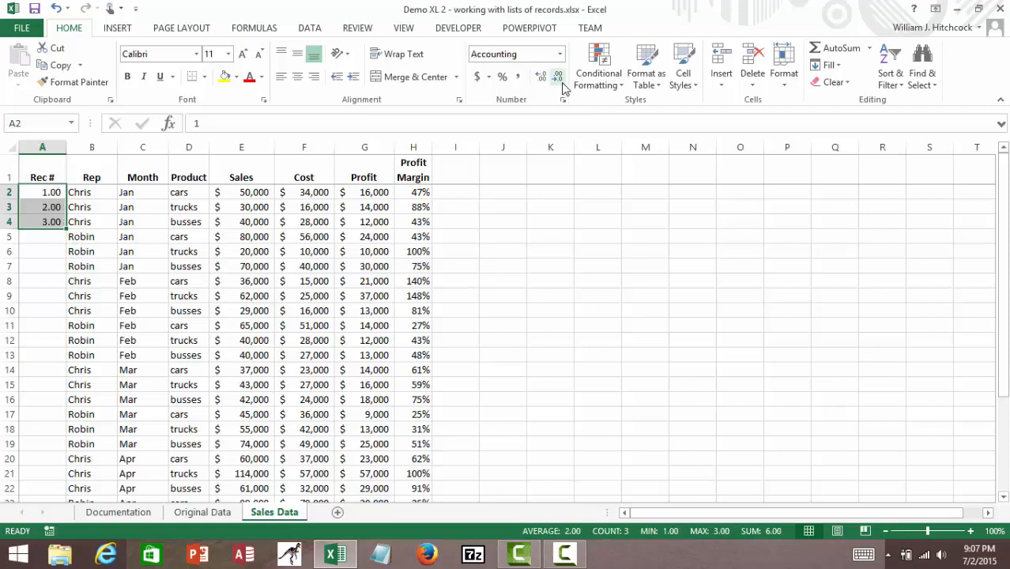
{"action": "left_click", "coordinate": [558, 77]}
{"action": "left_click", "coordinate": [558, 77]}
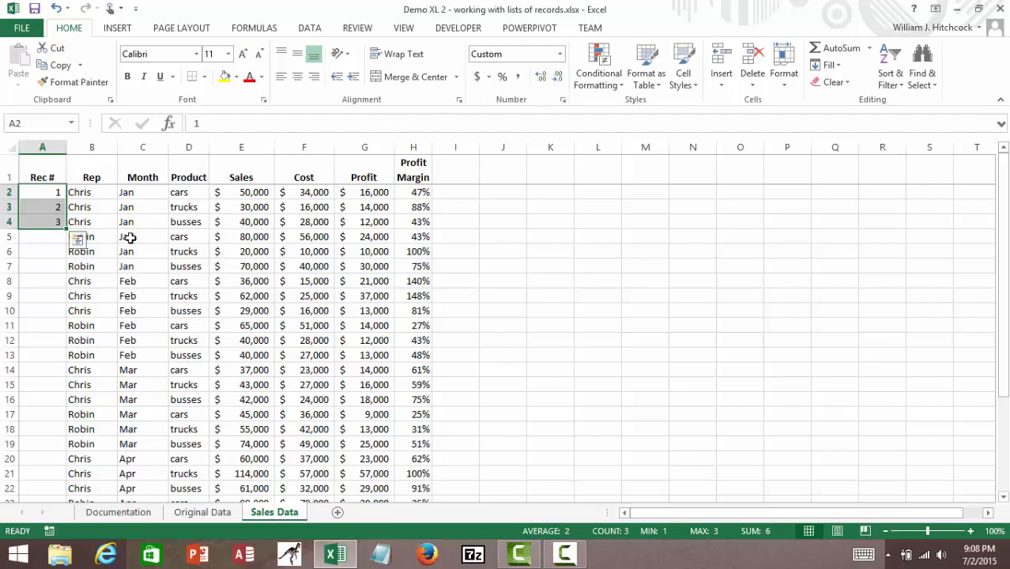
{"action": "double_click", "coordinate": [67, 229]}
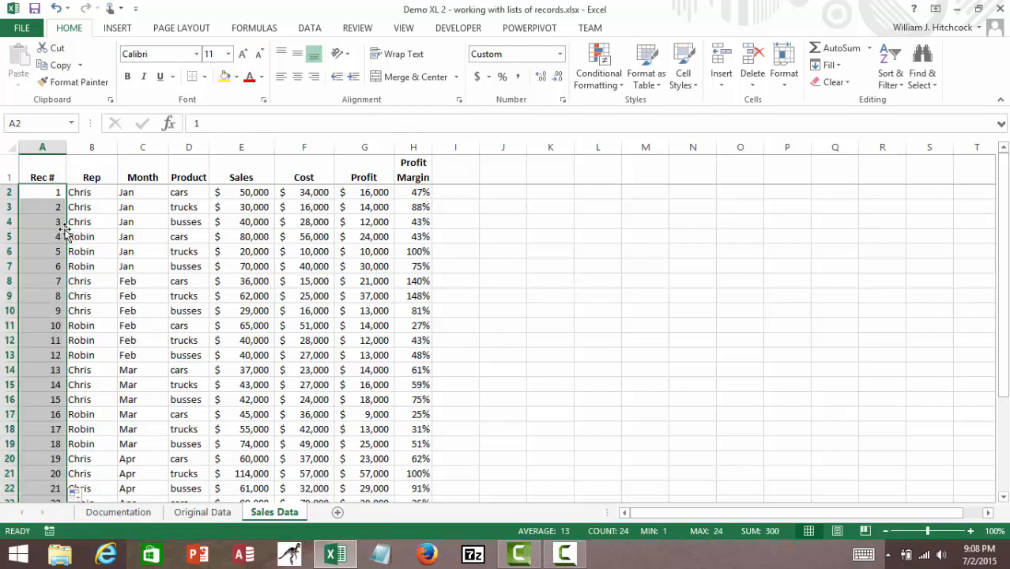
Examine the end of the Rec # column and the summary rows below it, and return to the first record.
{"action": "key", "text": "End"}
{"action": "key", "text": "Down"}
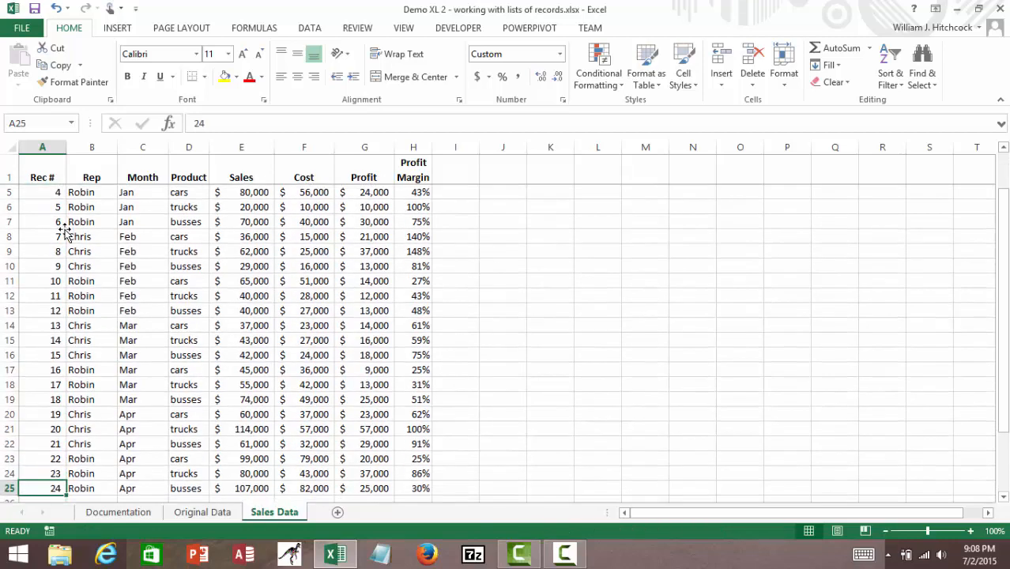
{"action": "key", "text": "Down"}
{"action": "key", "text": "Down"}
{"action": "key", "text": "Down"}
{"action": "key", "text": "Down"}
{"action": "key", "text": "Up"}
{"action": "key", "text": "Up"}
{"action": "key", "text": "Up"}
{"action": "key", "text": "Up"}
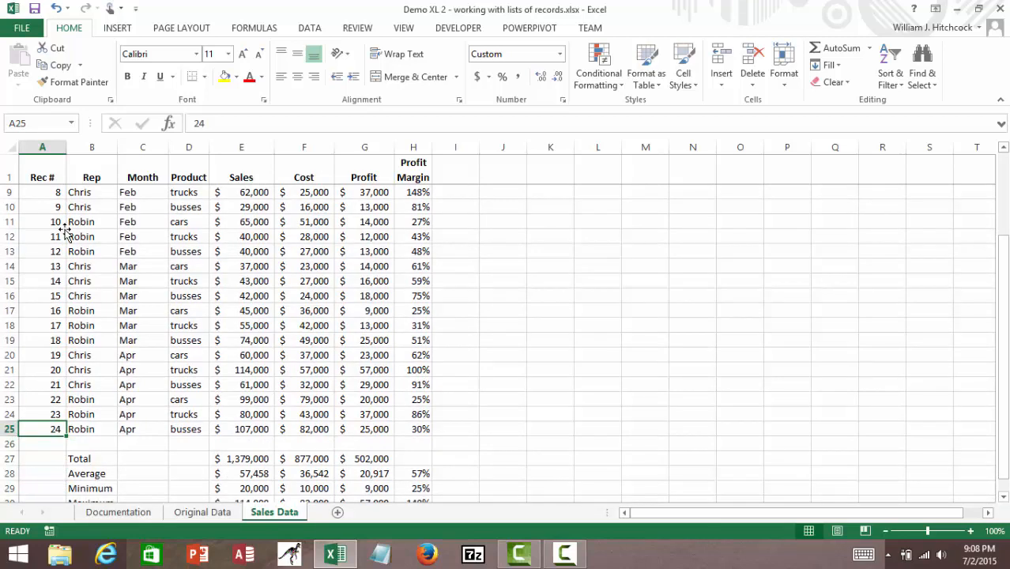
{"action": "key", "text": "ctrl+Up"}
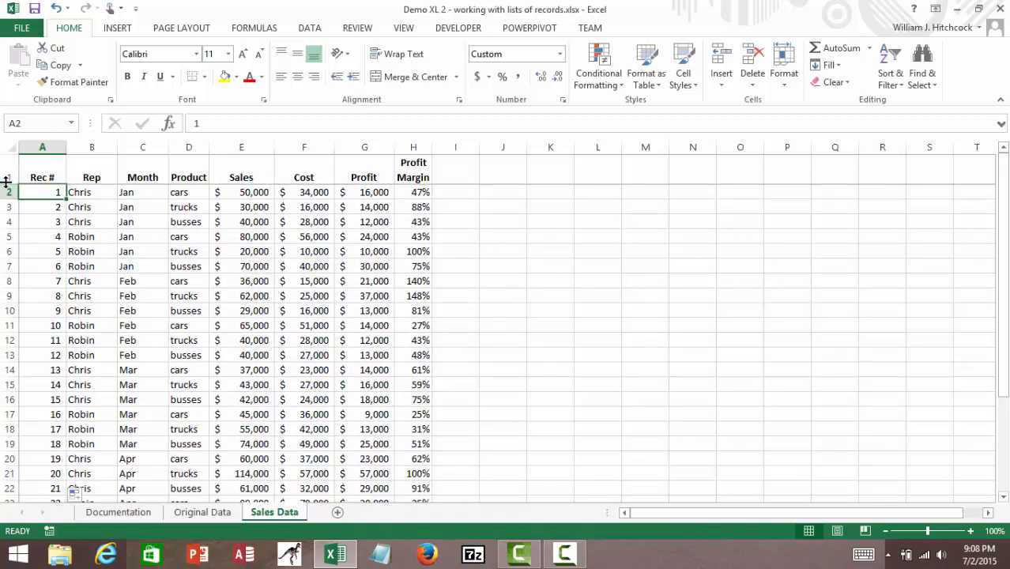
{"action": "left_click", "coordinate": [47, 146]}
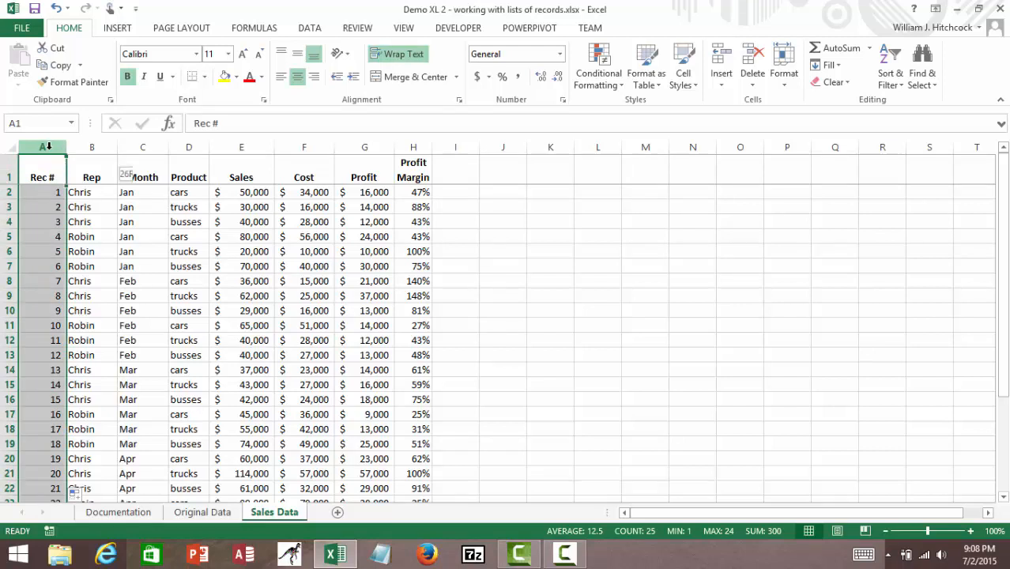
{"action": "key", "text": "shift+Right"}
{"action": "key", "text": "shift+Right"}
{"action": "key", "text": "shift+Right"}
{"action": "key", "text": "shift+Right"}
{"action": "key", "text": "shift+Right"}
{"action": "key", "text": "shift+Right"}
{"action": "key", "text": "shift+Right"}
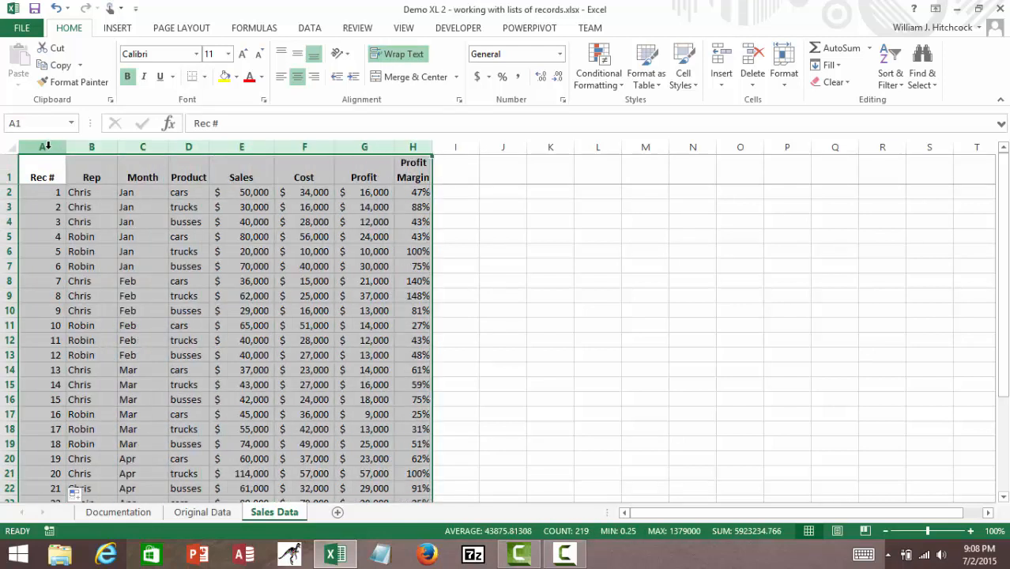
Autofit the widths of columns A through H, from Rec # to Profit Margin.
{"action": "left_click", "coordinate": [48, 146]}
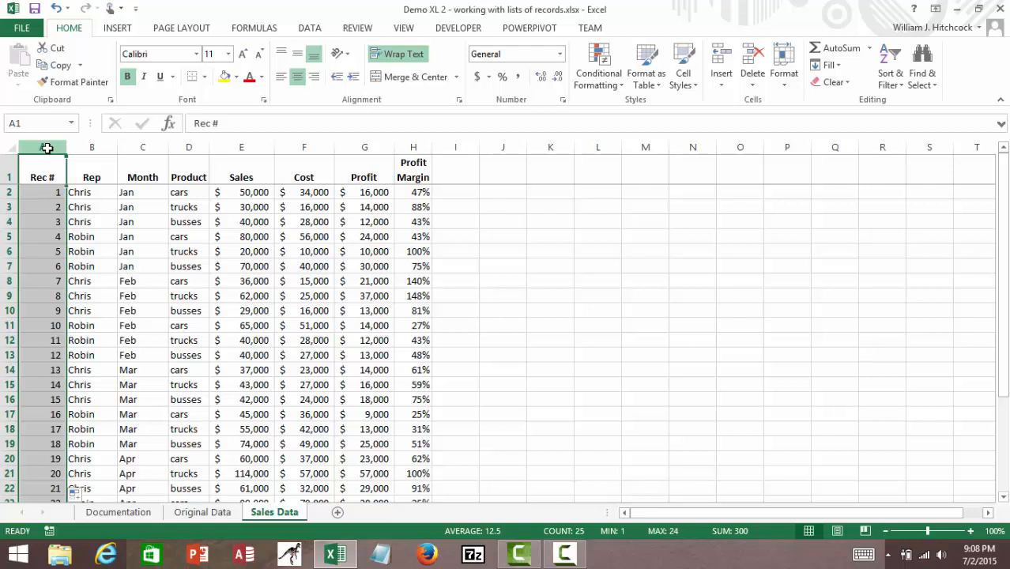
{"action": "key", "text": "shift+Right"}
{"action": "key", "text": "shift+Right"}
{"action": "key", "text": "shift+Right"}
{"action": "key", "text": "shift+Right"}
{"action": "key", "text": "shift+Right"}
{"action": "key", "text": "shift+Right"}
{"action": "key", "text": "shift+Right"}
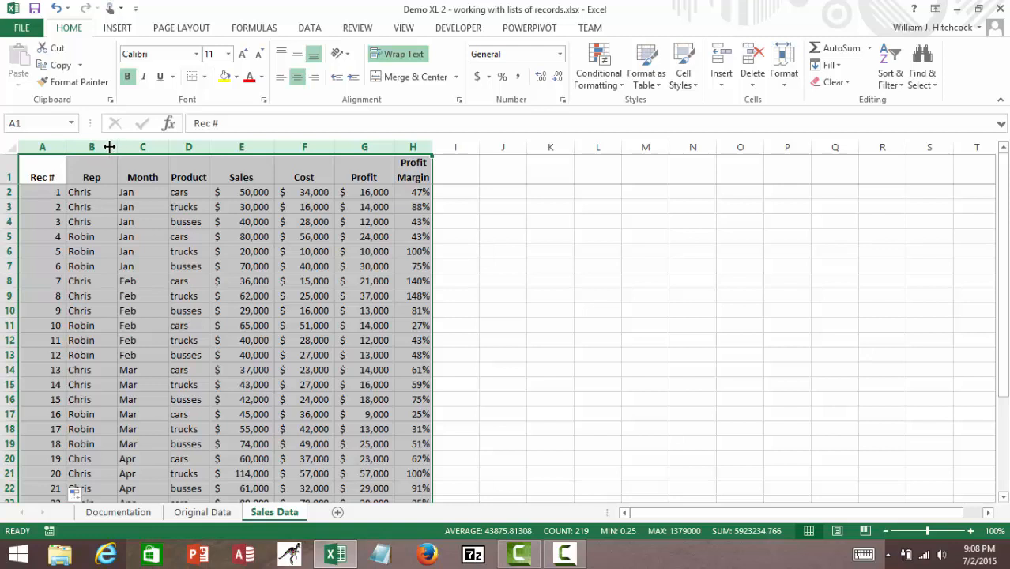
{"action": "double_click", "coordinate": [65, 147]}
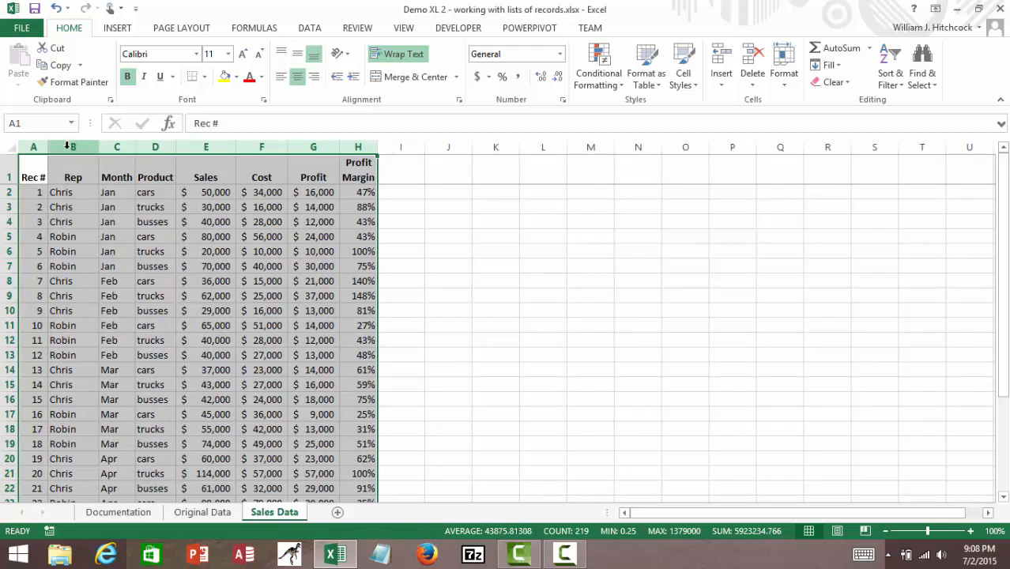
{"action": "key", "text": "Down"}
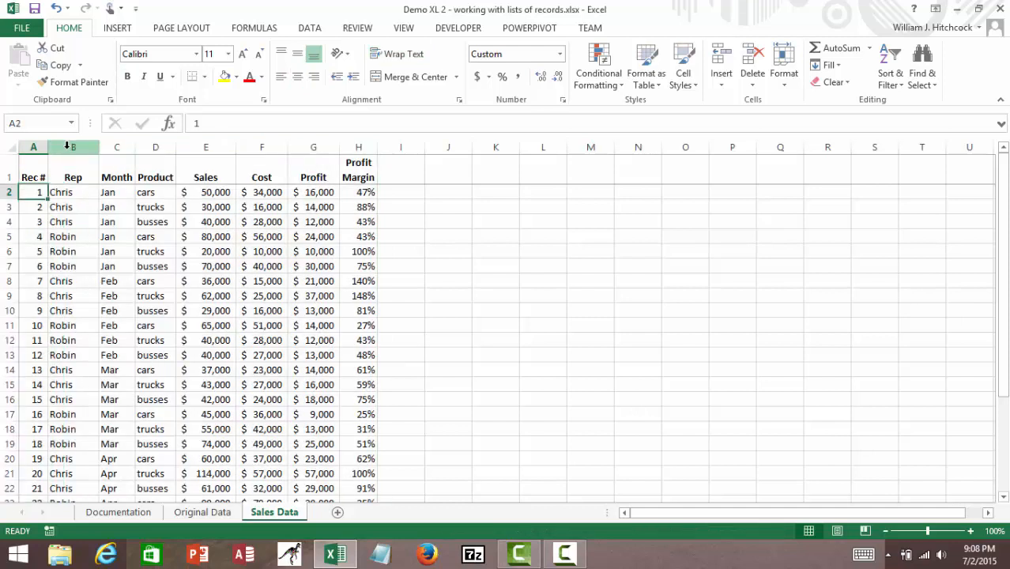
Set row 1 to repeat at the top of every printed page and check the print preview.
{"action": "left_click", "coordinate": [181, 30]}
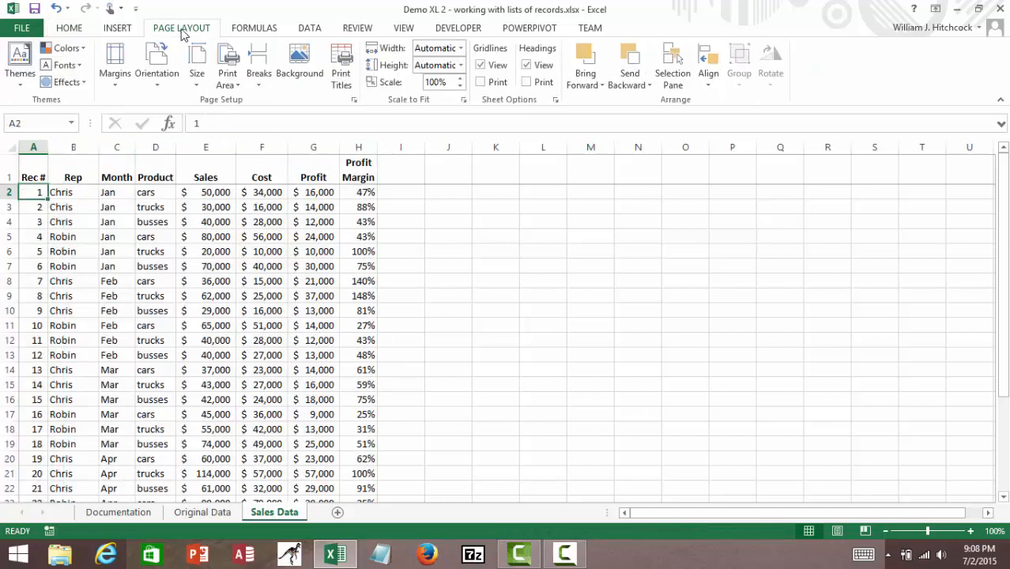
{"action": "left_click", "coordinate": [341, 75]}
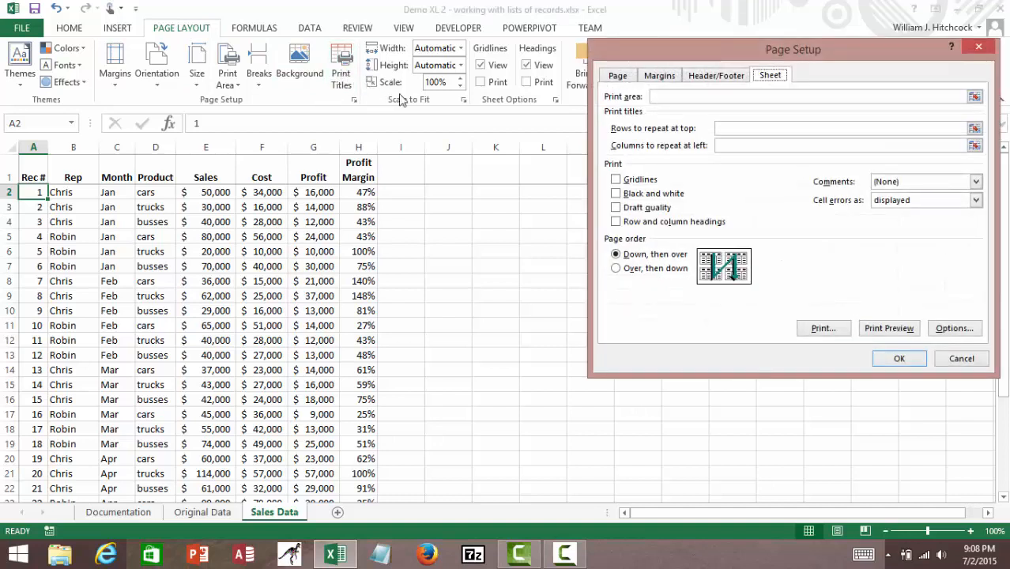
{"action": "left_click", "coordinate": [725, 130]}
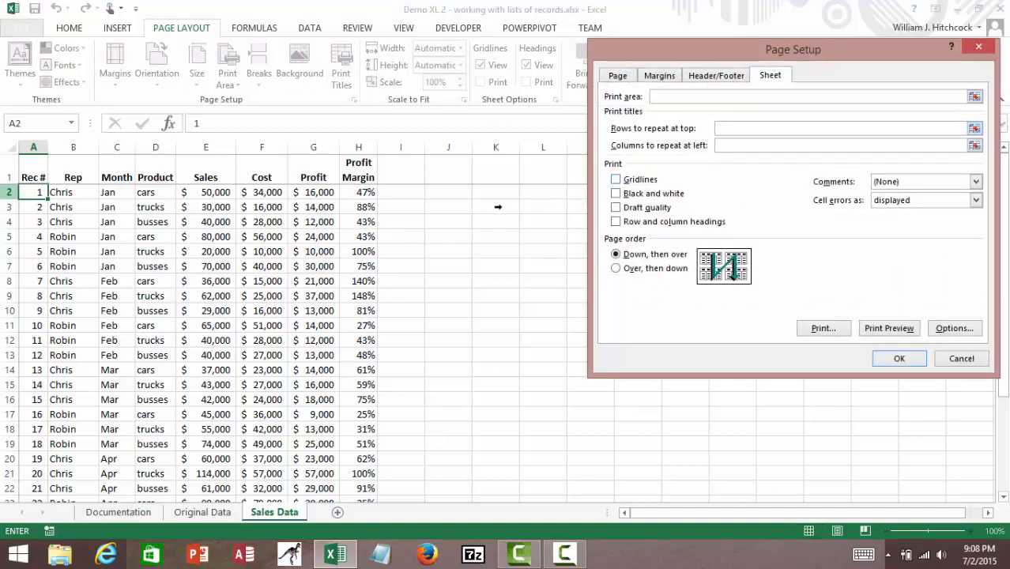
{"action": "left_click", "coordinate": [35, 174]}
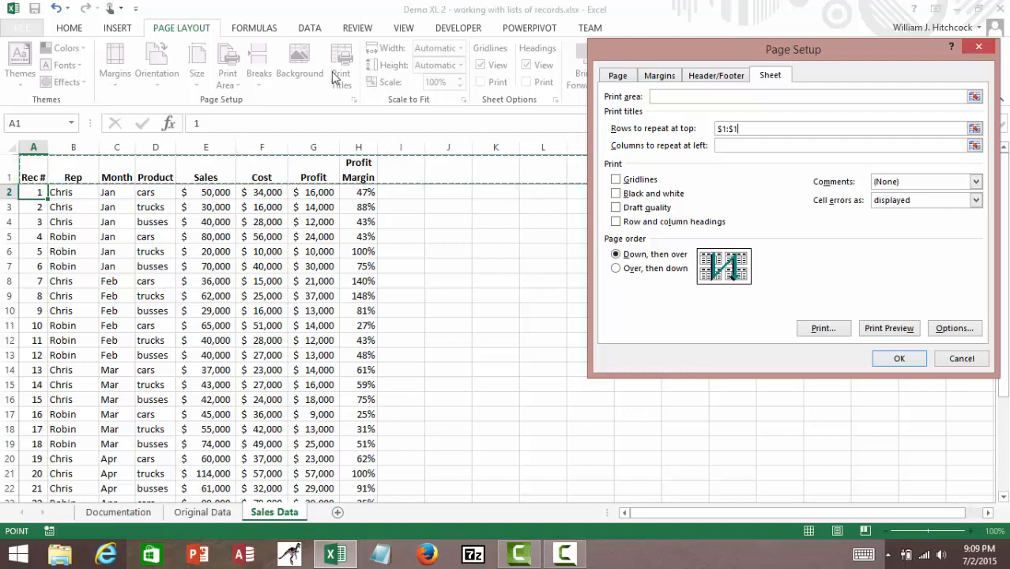
{"action": "left_click", "coordinate": [901, 330]}
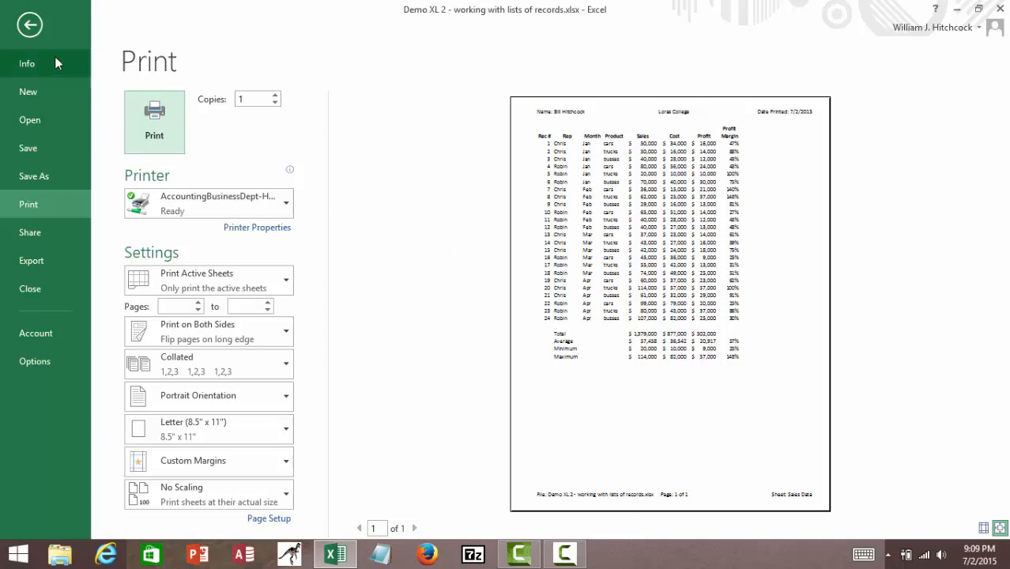
{"action": "left_click", "coordinate": [22, 23]}
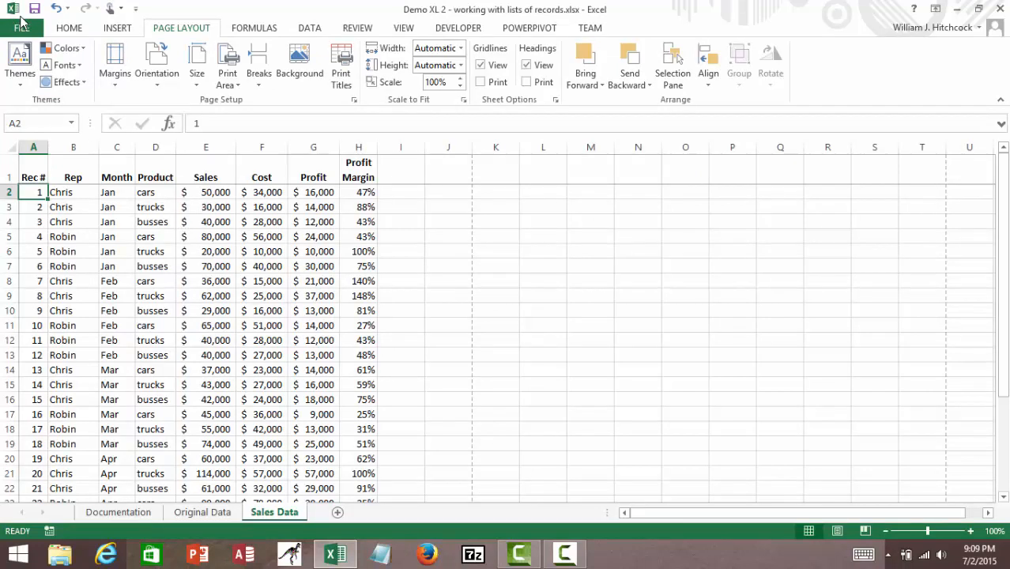
{"action": "key", "text": "Right"}
{"action": "key", "text": "Right"}
{"action": "key", "text": "Right"}
{"action": "key", "text": "Right"}
{"action": "key", "text": "Right"}
{"action": "key", "text": "Right"}
{"action": "key", "text": "Right"}
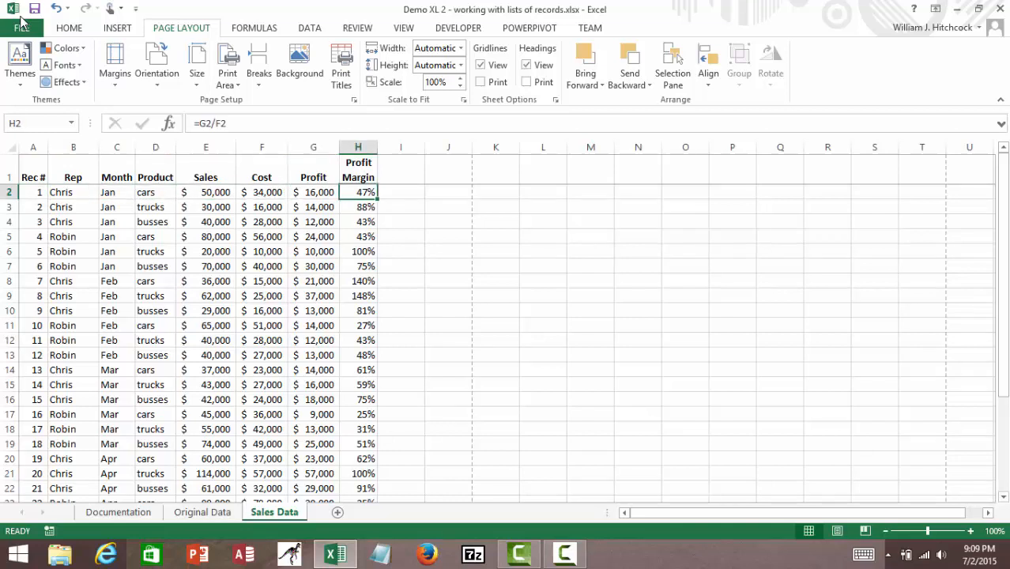
{"action": "key", "text": "Home"}
Sort the records by Profit Margin from largest to smallest.
{"action": "key", "text": "Right"}
{"action": "key", "text": "Right"}
{"action": "key", "text": "Right"}
{"action": "key", "text": "Right"}
{"action": "key", "text": "Right"}
{"action": "key", "text": "Right"}
{"action": "key", "text": "Right"}
{"action": "left_click", "coordinate": [79, 31]}
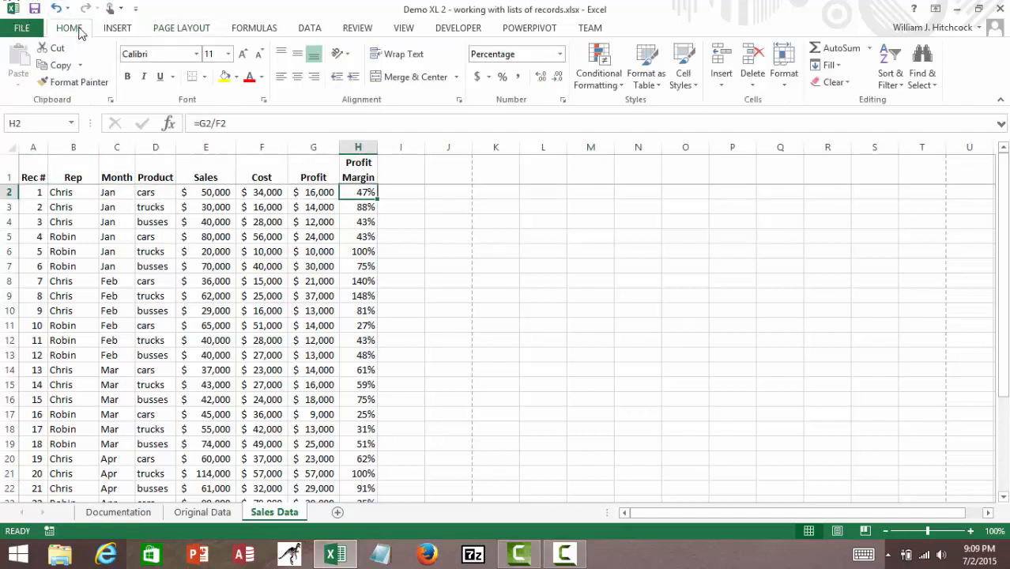
{"action": "left_click", "coordinate": [896, 87]}
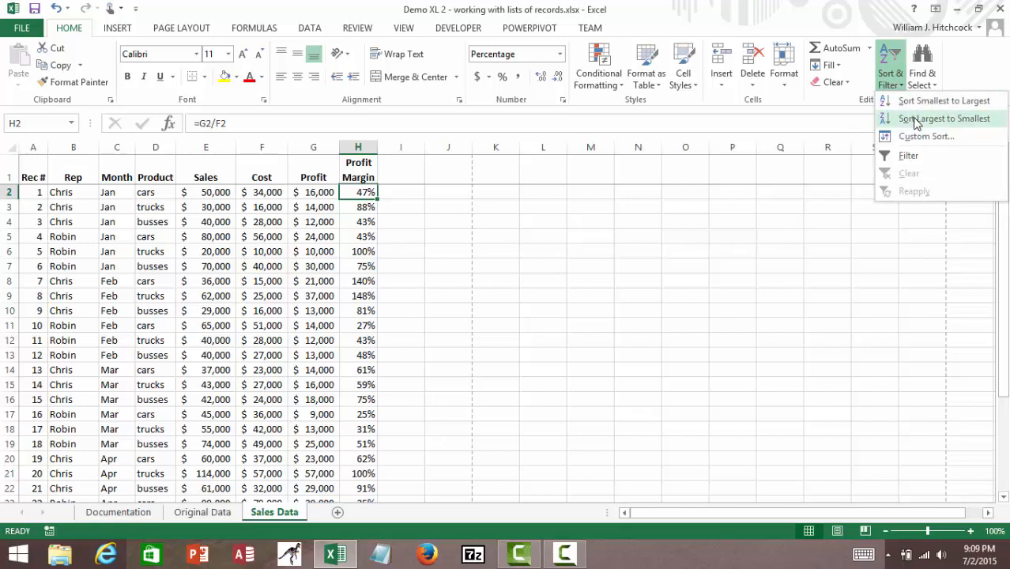
{"action": "left_click", "coordinate": [917, 121]}
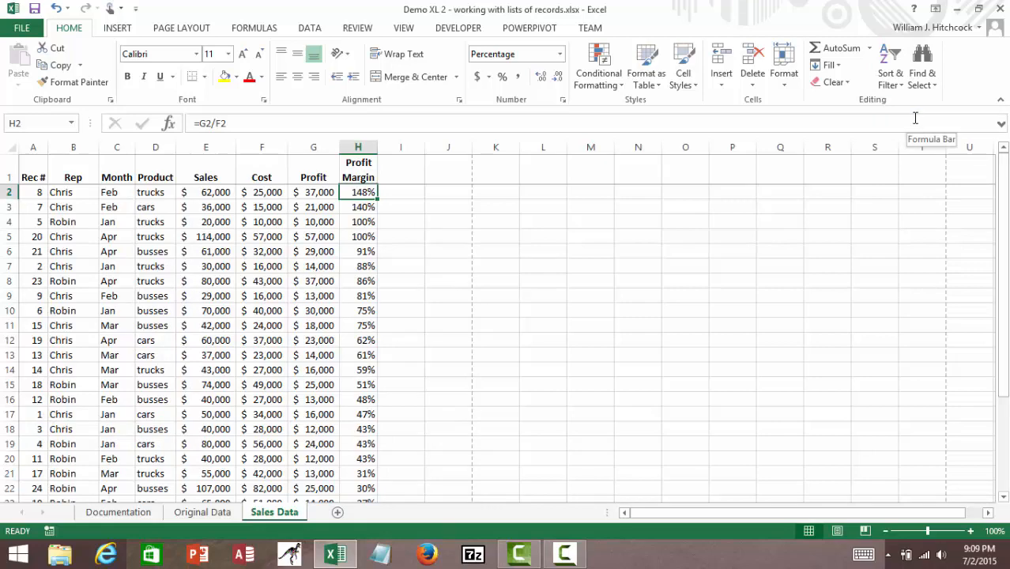
Examine the sorted records and compare them with the minimum and maximum Profit Margin formulas in H29:H30.
{"action": "key", "text": "Down"}
{"action": "key", "text": "Down"}
{"action": "key", "text": "Down"}
{"action": "key", "text": "Down"}
{"action": "key", "text": "Down"}
{"action": "key", "text": "Down"}
{"action": "key", "text": "Down"}
{"action": "key", "text": "Down"}
{"action": "key", "text": "Down"}
{"action": "key", "text": "Down"}
{"action": "key", "text": "Down"}
{"action": "key", "text": "Down"}
{"action": "key", "text": "Down"}
{"action": "key", "text": "Down"}
{"action": "key", "text": "Down"}
{"action": "key", "text": "Down"}
{"action": "key", "text": "Down"}
{"action": "key", "text": "Down"}
{"action": "key", "text": "Down"}
{"action": "key", "text": "Down"}
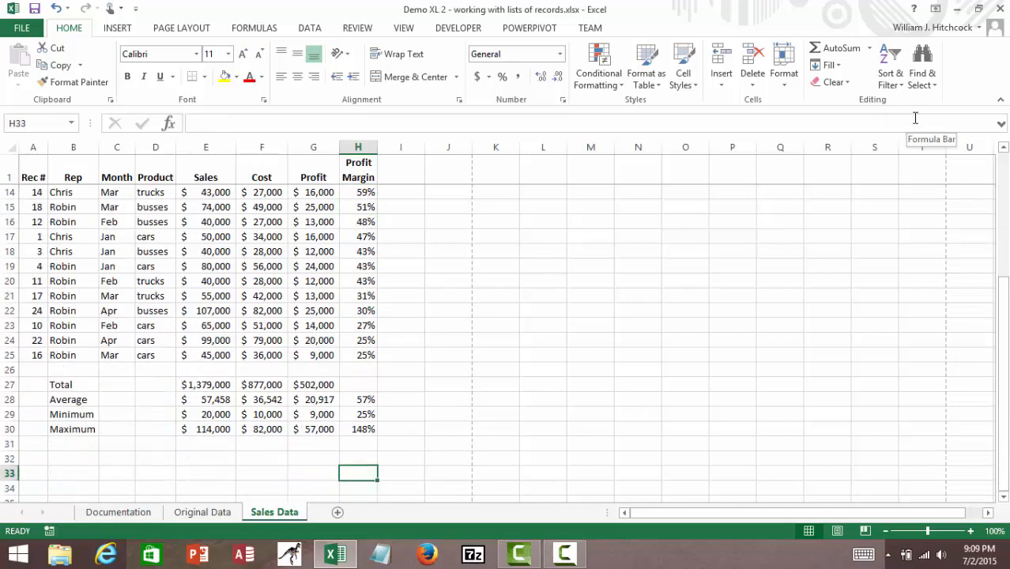
{"action": "key", "text": "Up"}
{"action": "key", "text": "Up"}
{"action": "key", "text": "Up"}
{"action": "key", "text": "Up"}
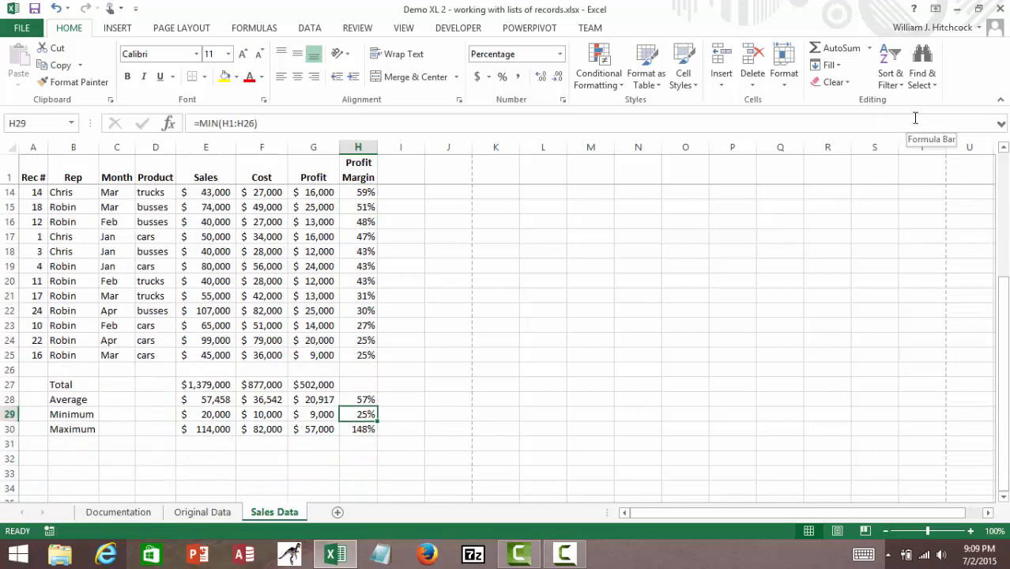
{"action": "key", "text": "Down"}
{"action": "key", "text": "Up"}
{"action": "key", "text": "Down"}
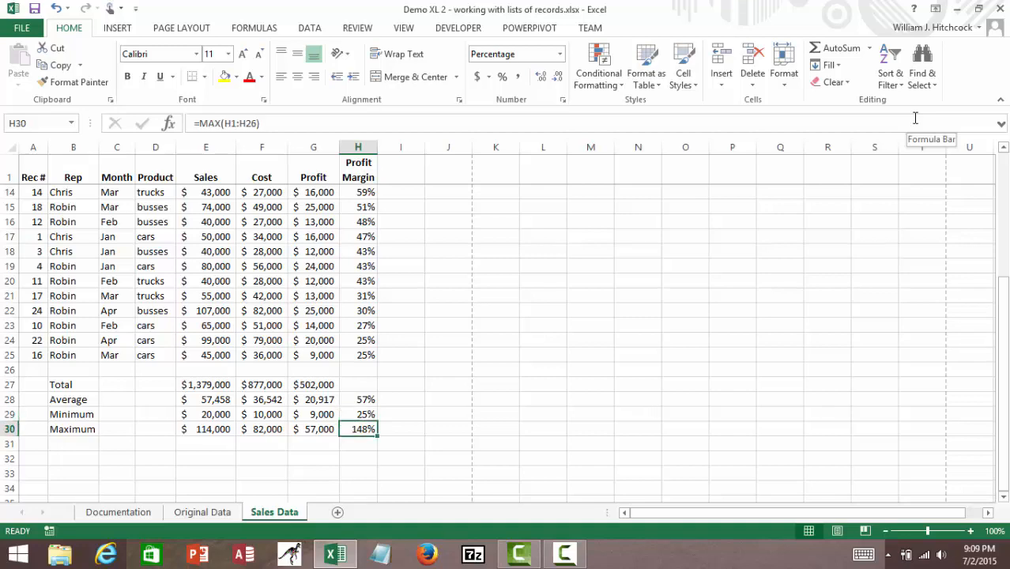
Set up a custom sort of the sales records by Product, then by Rep from A to Z.
{"action": "key", "text": "ctrl+Home"}
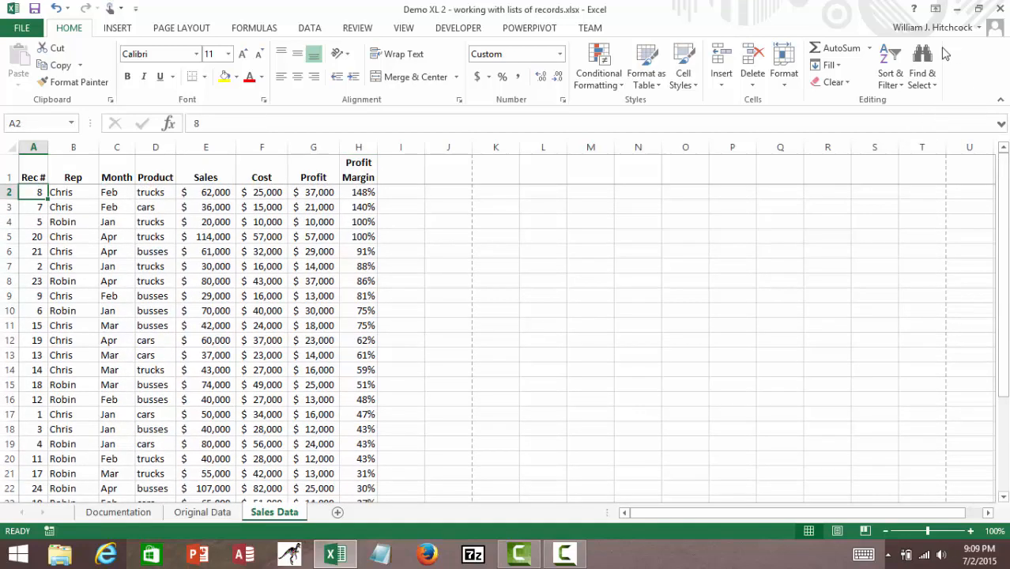
{"action": "left_click", "coordinate": [891, 79]}
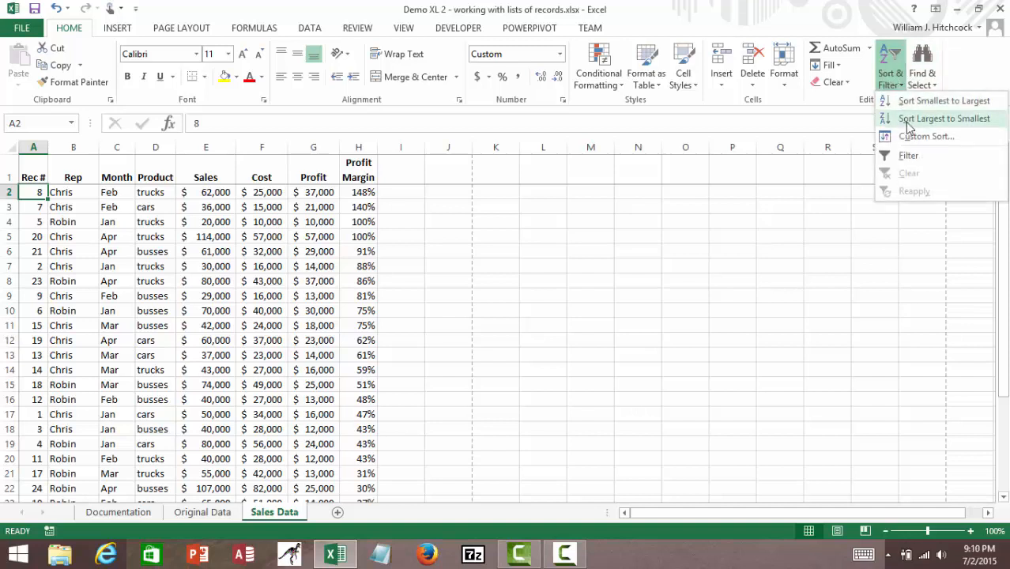
{"action": "left_click", "coordinate": [909, 136]}
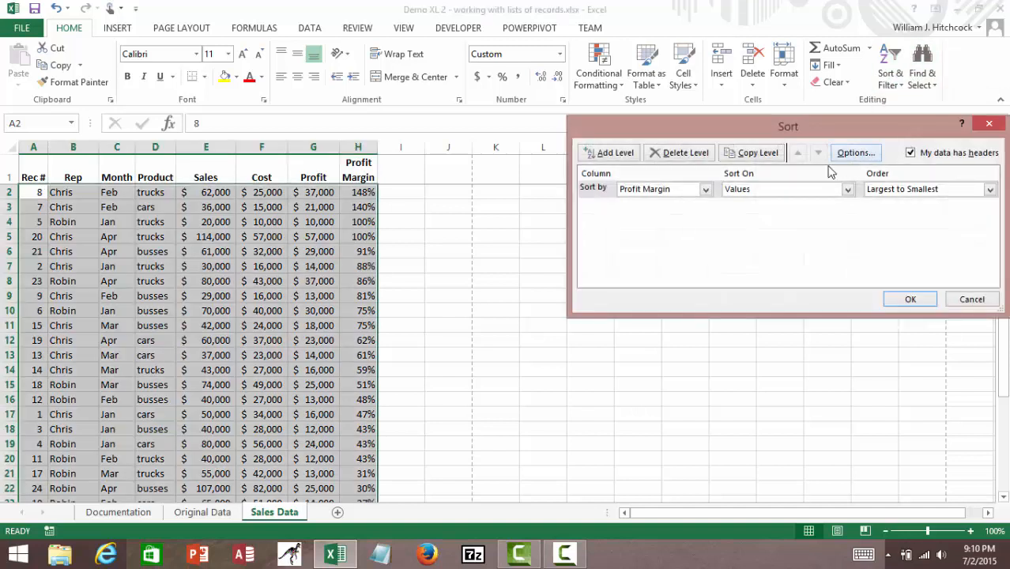
{"action": "left_click", "coordinate": [705, 190]}
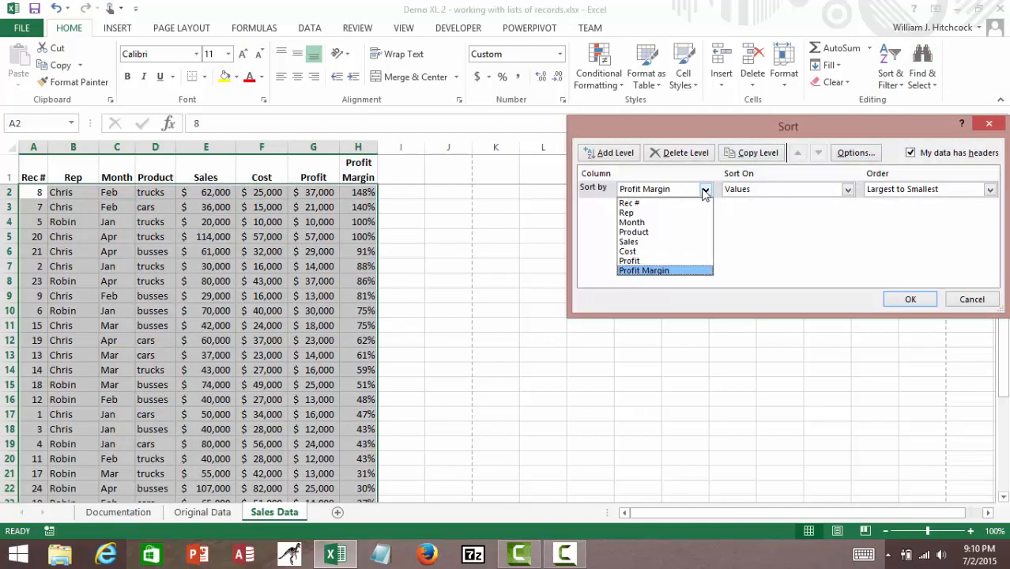
{"action": "left_click", "coordinate": [635, 231]}
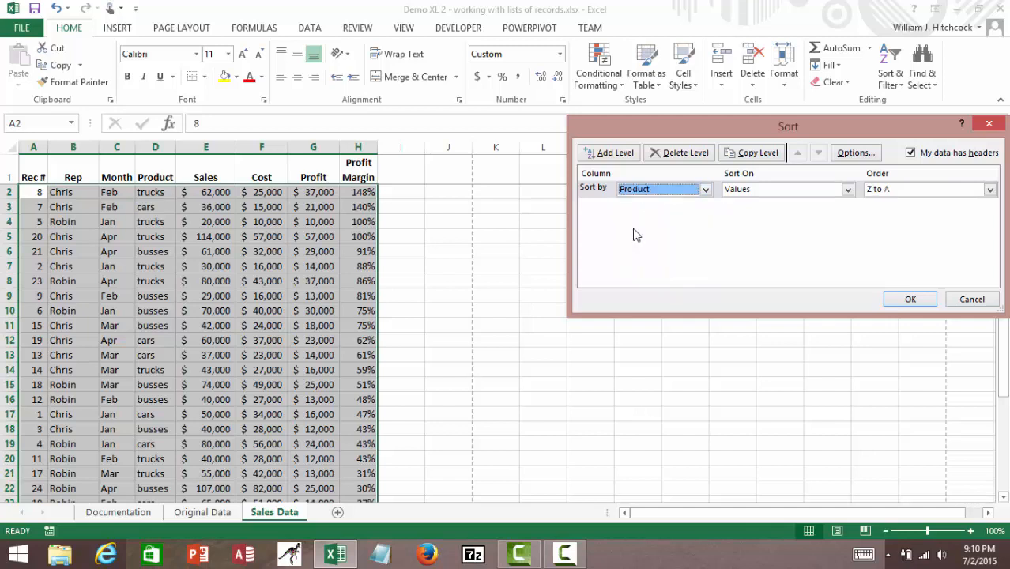
{"action": "left_click", "coordinate": [615, 154]}
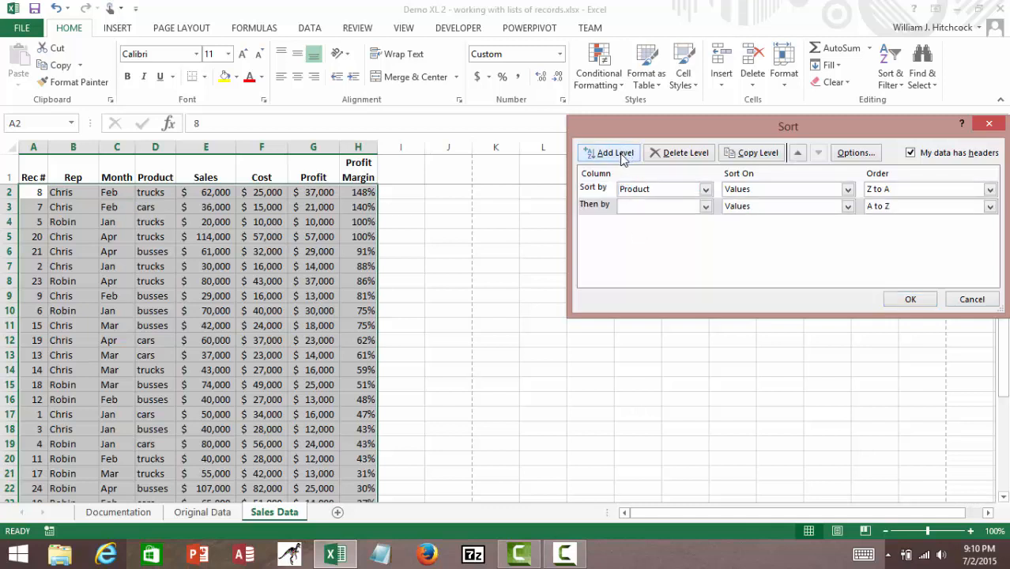
{"action": "left_click", "coordinate": [706, 207]}
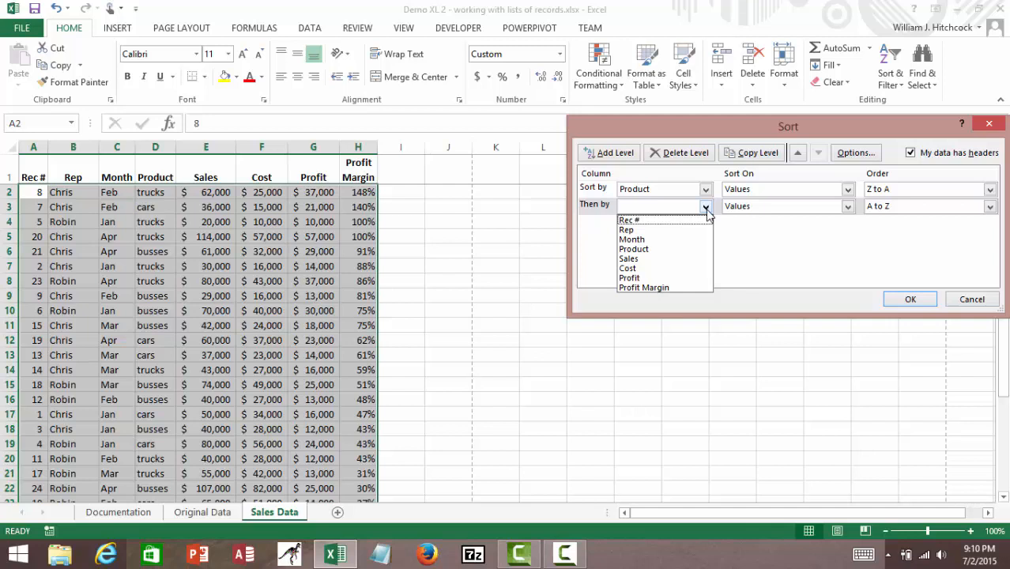
{"action": "left_click", "coordinate": [633, 230]}
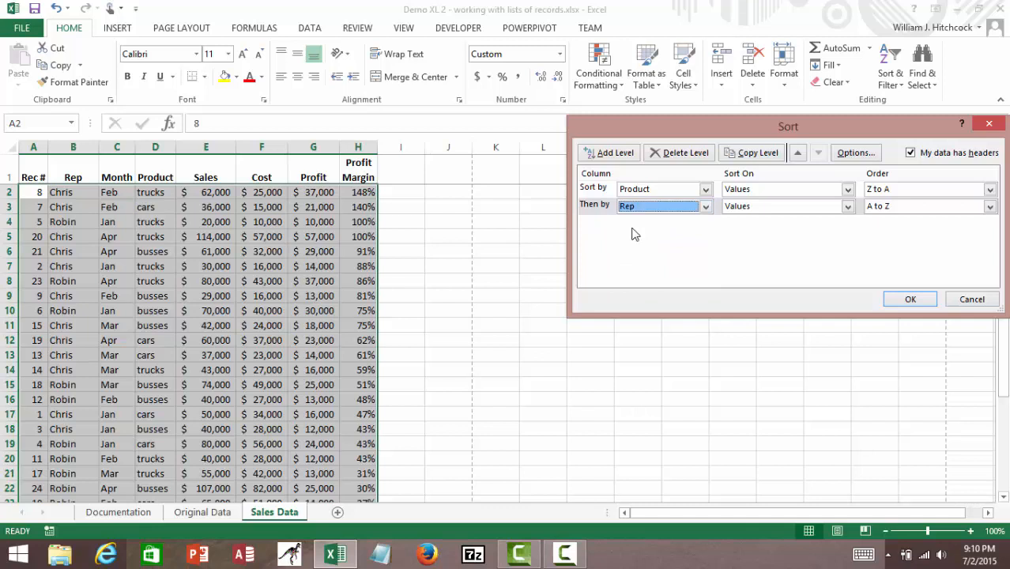
Add Month from A to Z as the third sort level, set the Product order to A to Z, and apply the sort.
{"action": "left_click", "coordinate": [615, 152]}
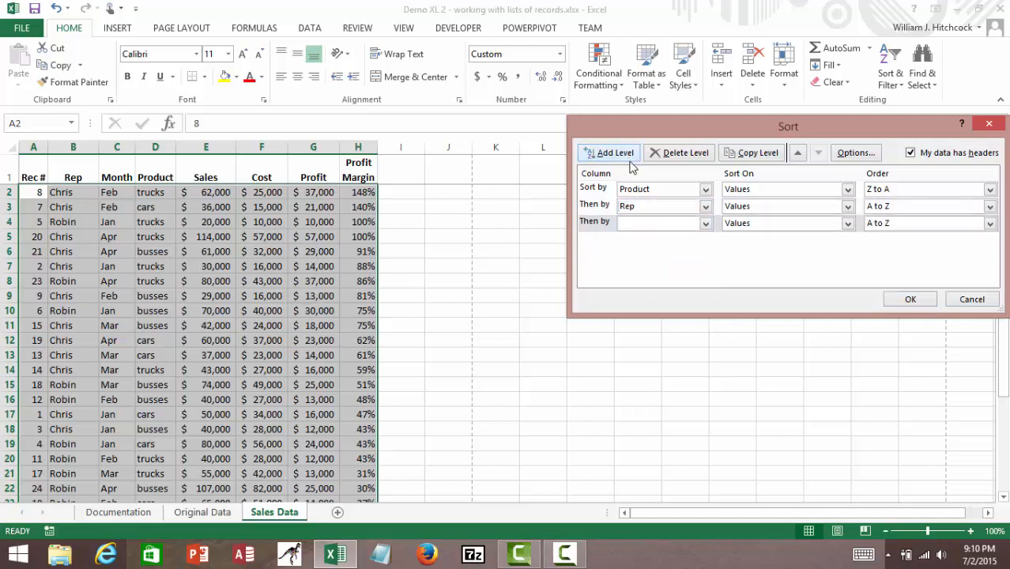
{"action": "left_click", "coordinate": [704, 226]}
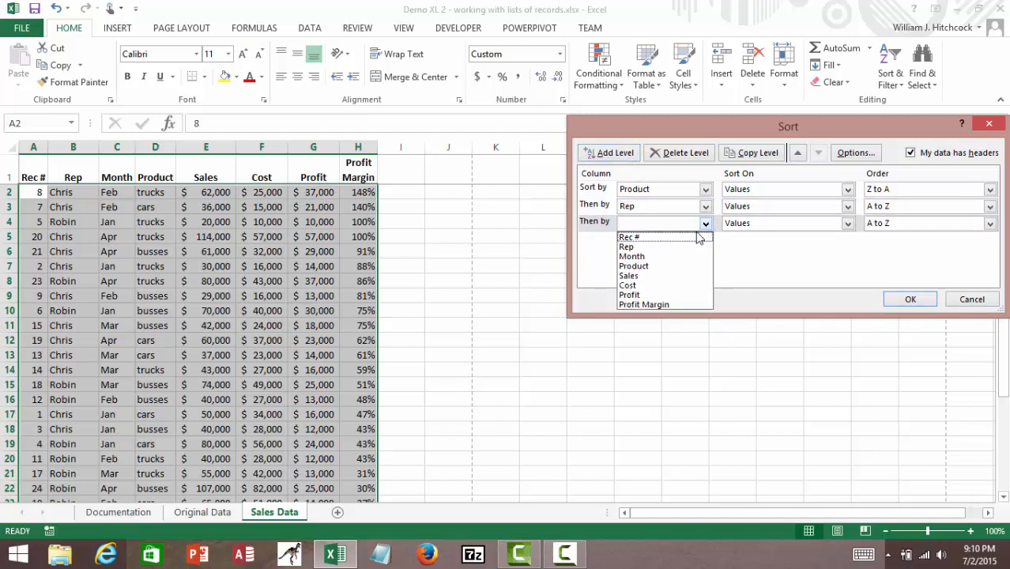
{"action": "left_click", "coordinate": [647, 257]}
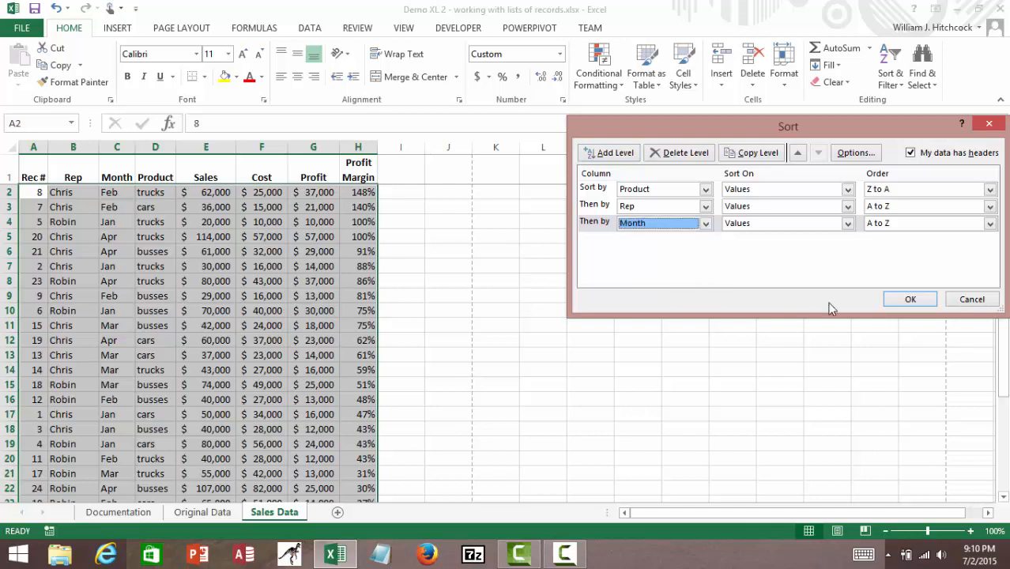
{"action": "left_click", "coordinate": [929, 191]}
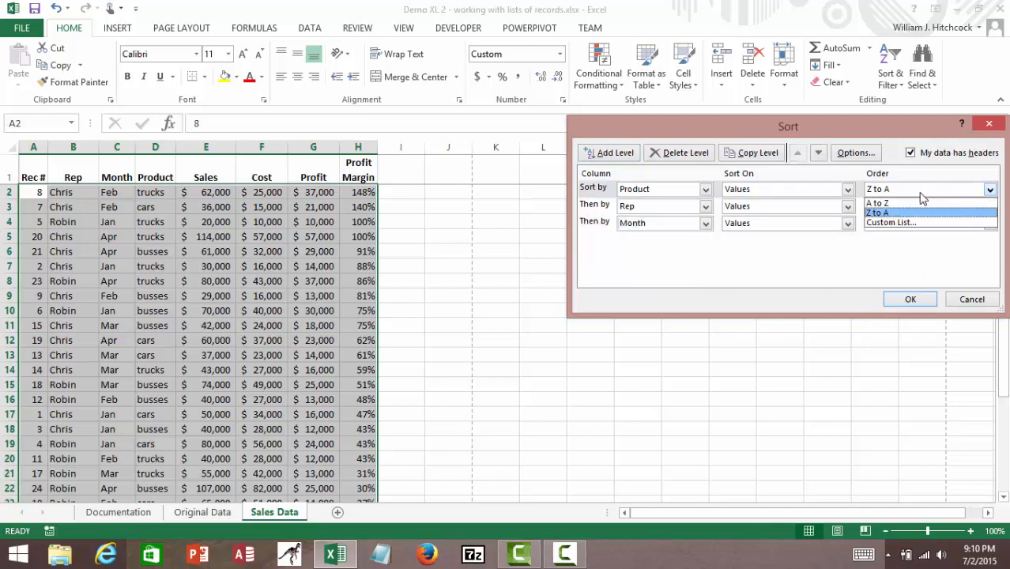
{"action": "left_click", "coordinate": [900, 203]}
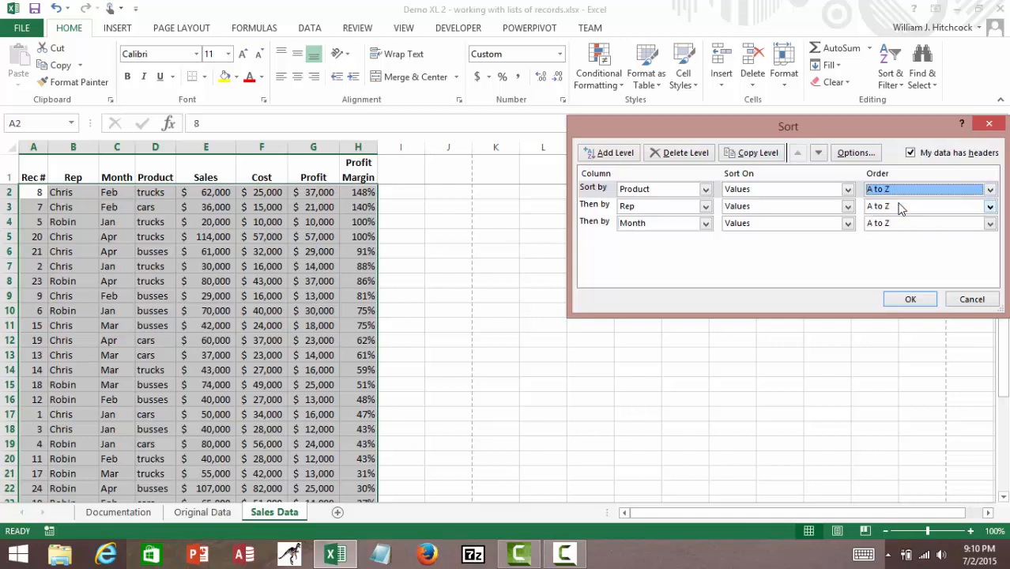
{"action": "left_click", "coordinate": [905, 300]}
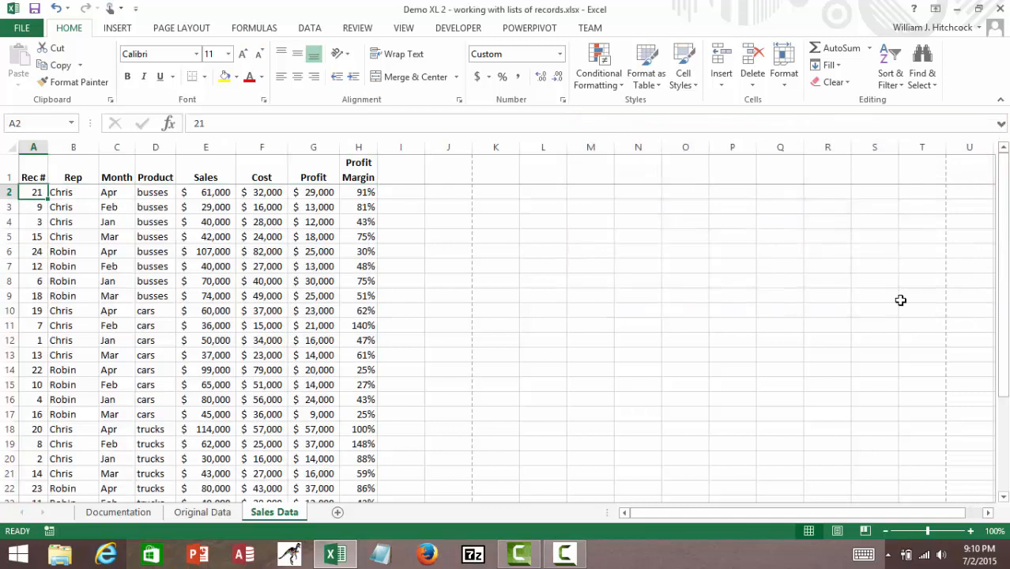
Examine how the sort groups the records by Product, checking the busses block in D2:D9 and the cars block in D10:D17.
{"action": "key", "text": "Right"}
{"action": "key", "text": "Right"}
{"action": "key", "text": "Right"}
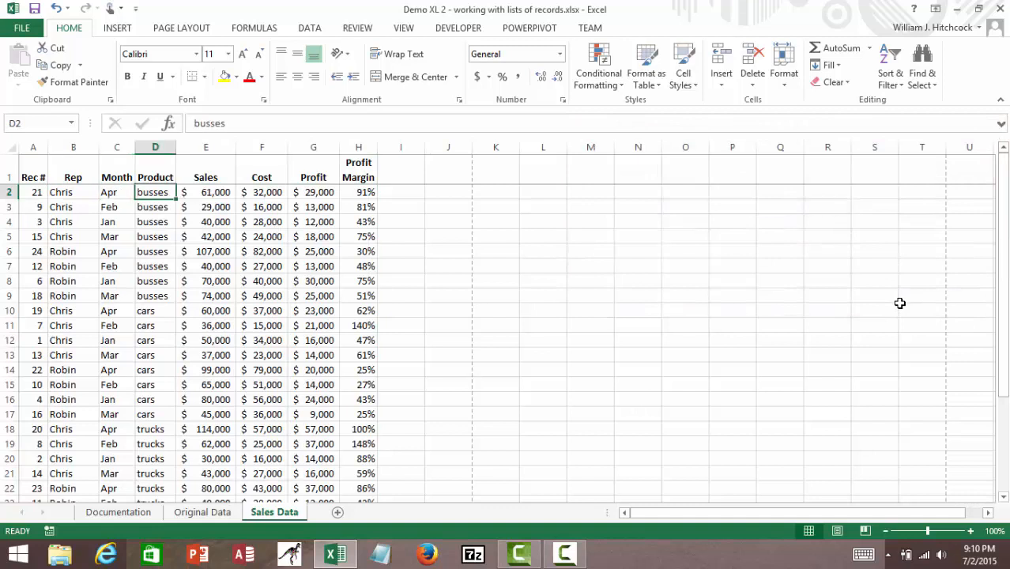
{"action": "key", "text": "shift+Down"}
{"action": "key", "text": "shift+Down"}
{"action": "key", "text": "shift+Down"}
{"action": "key", "text": "shift+Down"}
{"action": "key", "text": "shift+Down"}
{"action": "key", "text": "shift+Down"}
{"action": "key", "text": "shift+Down"}
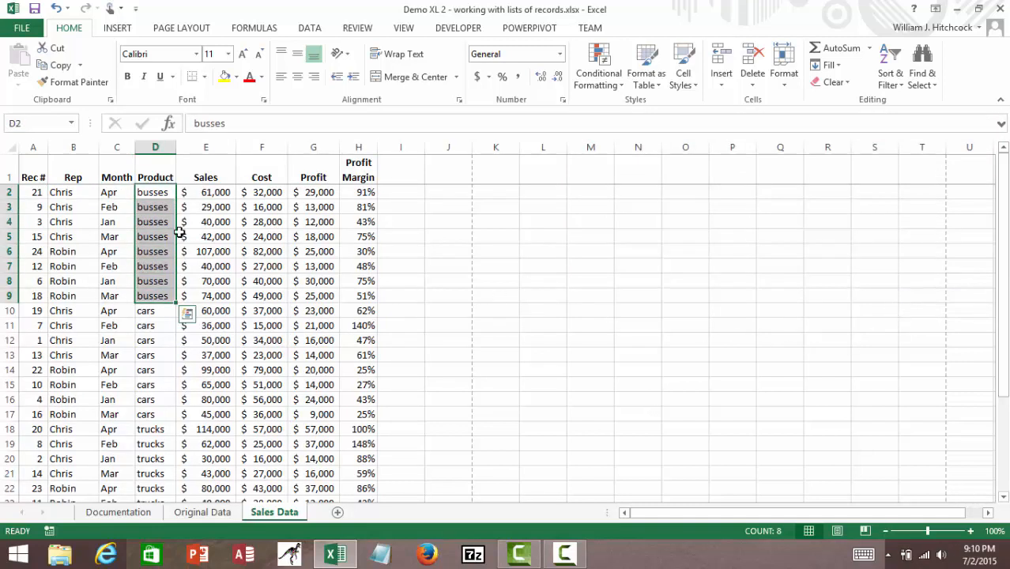
{"action": "left_click", "coordinate": [144, 315]}
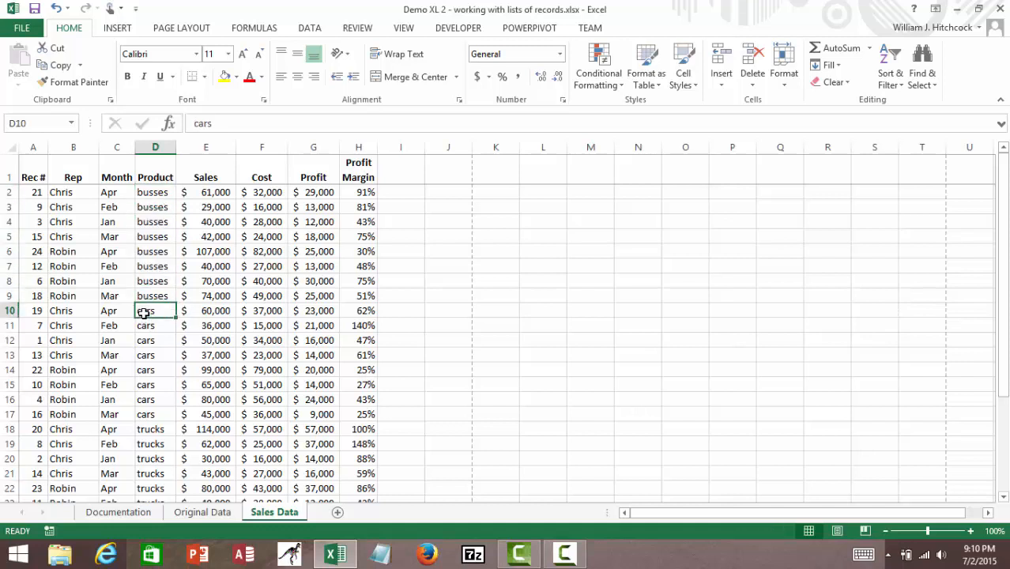
{"action": "key", "text": "shift+Down"}
{"action": "key", "text": "shift+Down"}
{"action": "key", "text": "shift+Down"}
{"action": "key", "text": "shift+Down"}
{"action": "key", "text": "shift+Down"}
{"action": "key", "text": "shift+Down"}
{"action": "key", "text": "shift+Down"}
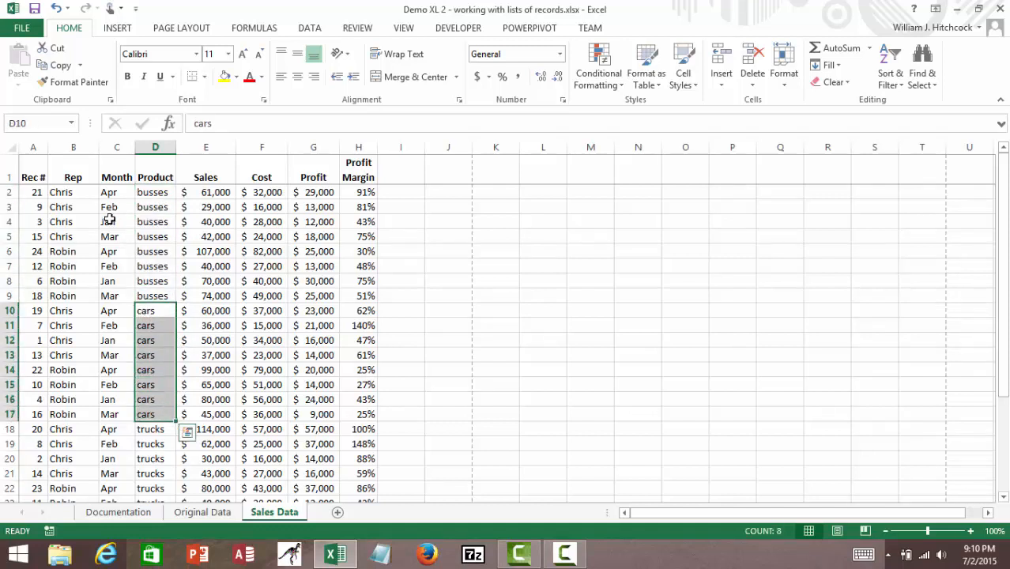
Check the order of the Rep and Month entries within the busses records.
{"action": "left_click_drag", "start_coordinate": [67, 193], "coordinate": [80, 284]}
{"action": "left_click", "coordinate": [116, 194]}
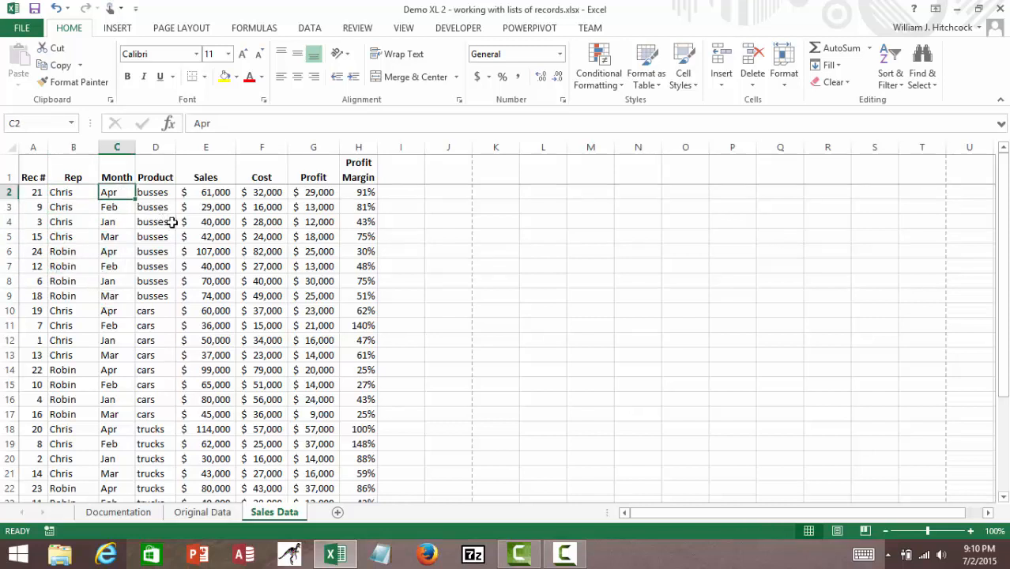
{"action": "key", "text": "Down"}
{"action": "key", "text": "Down"}
{"action": "key", "text": "Down"}
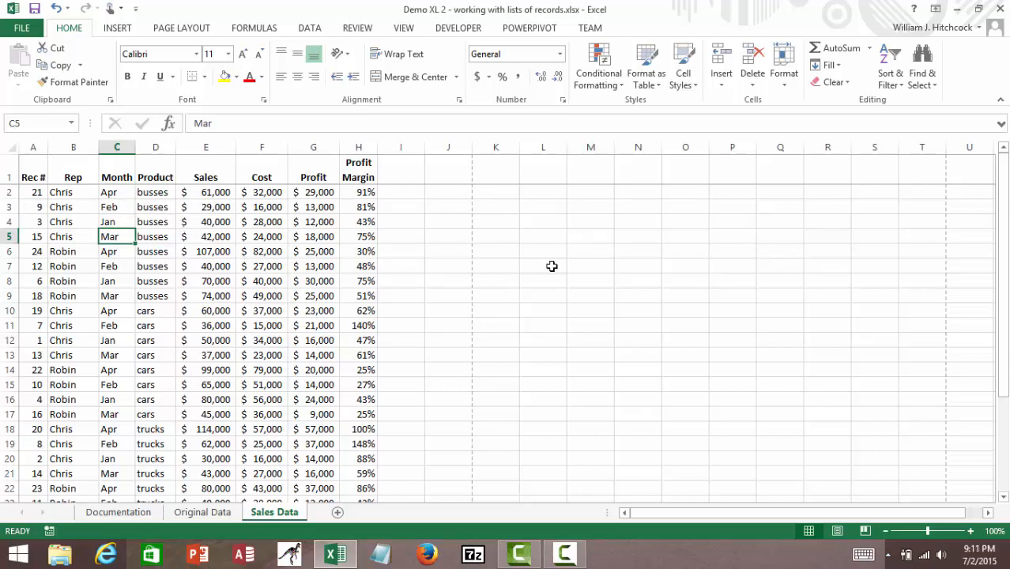
Change the sort order of the Month level to the custom list Jan, Feb, Mar, Apr and re-sort the records.
{"action": "left_click", "coordinate": [890, 85]}
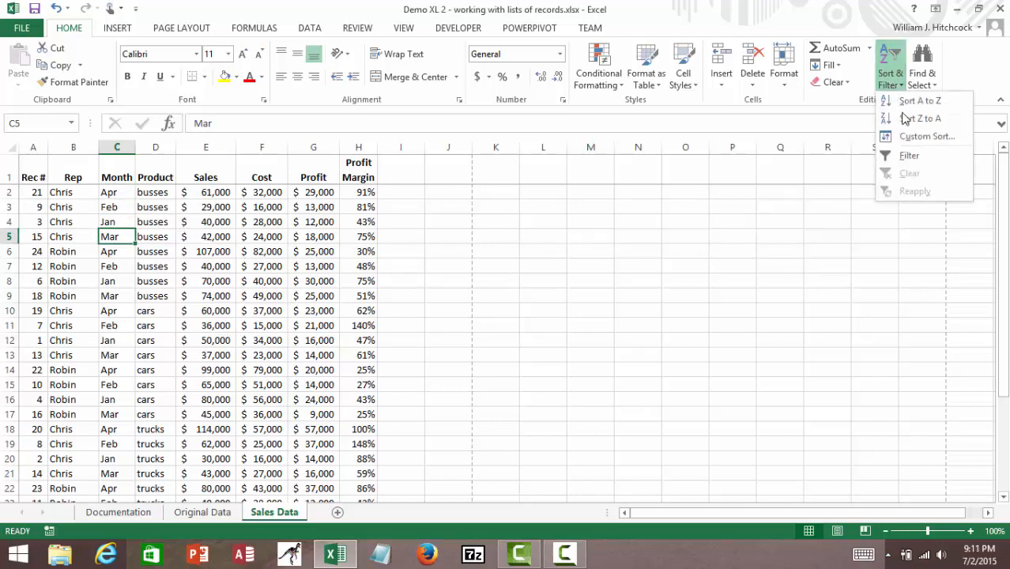
{"action": "left_click", "coordinate": [917, 140]}
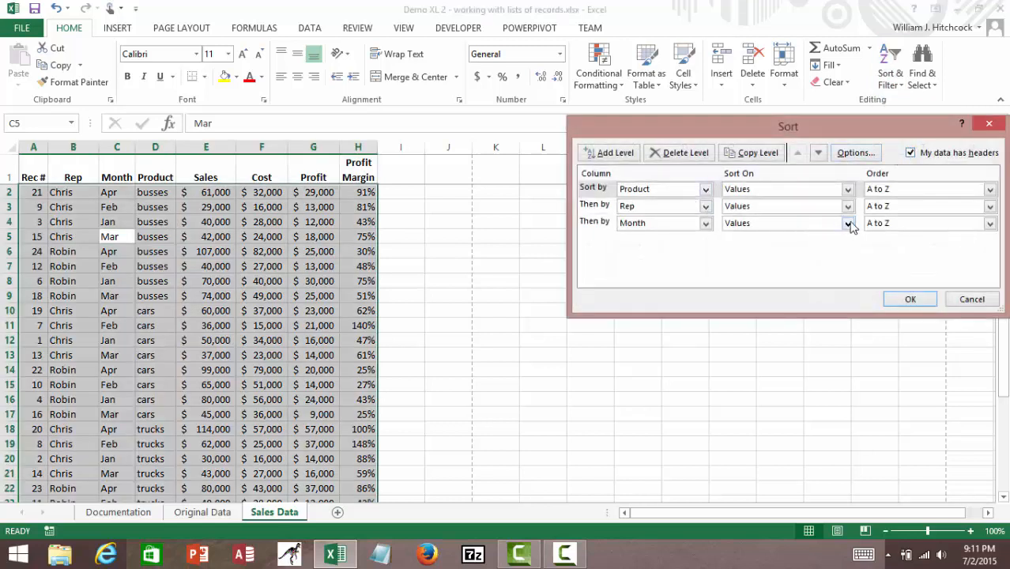
{"action": "left_click", "coordinate": [906, 227]}
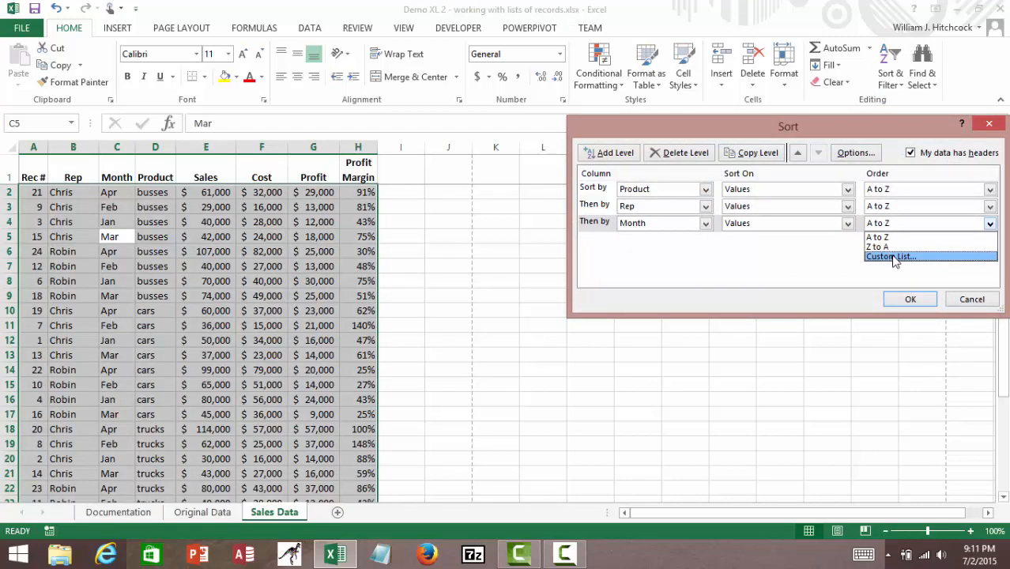
{"action": "left_click", "coordinate": [894, 257]}
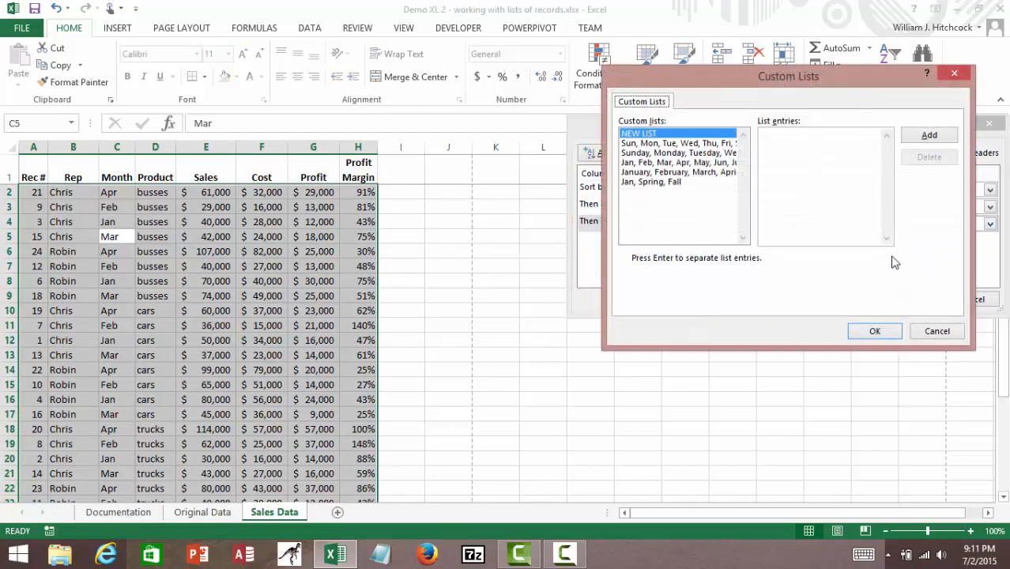
{"action": "left_click", "coordinate": [651, 162]}
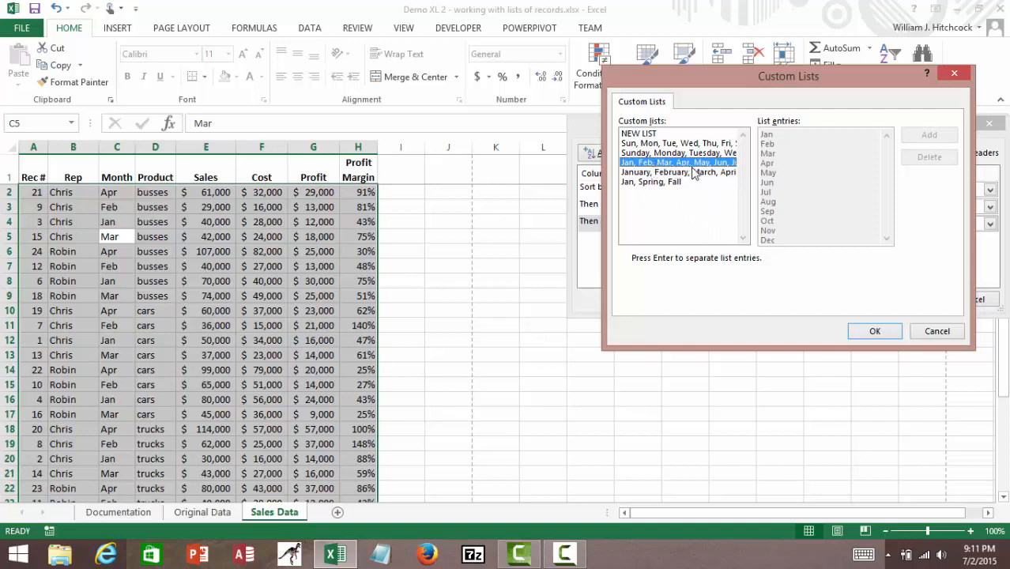
{"action": "left_click", "coordinate": [876, 332]}
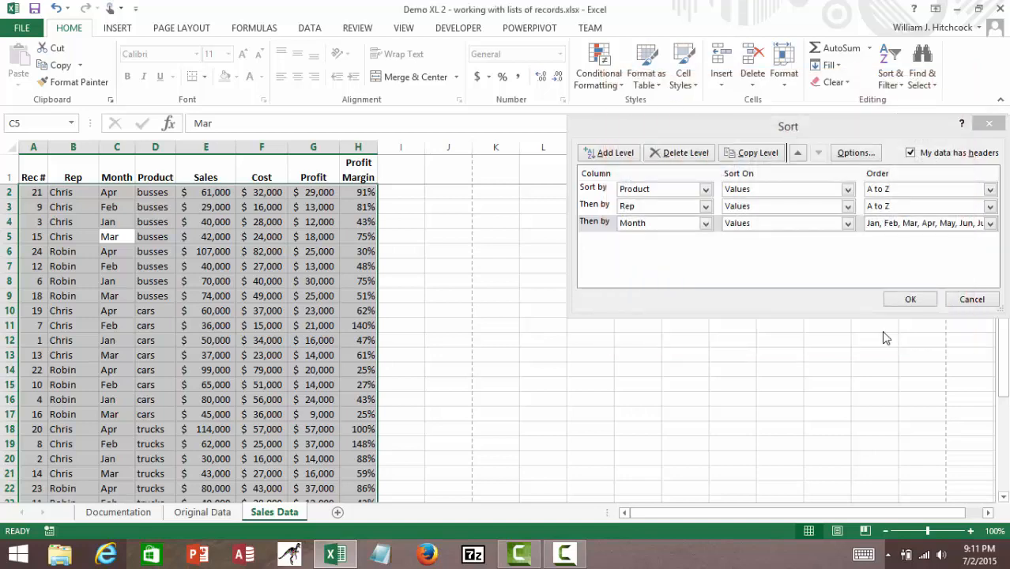
{"action": "left_click", "coordinate": [910, 300]}
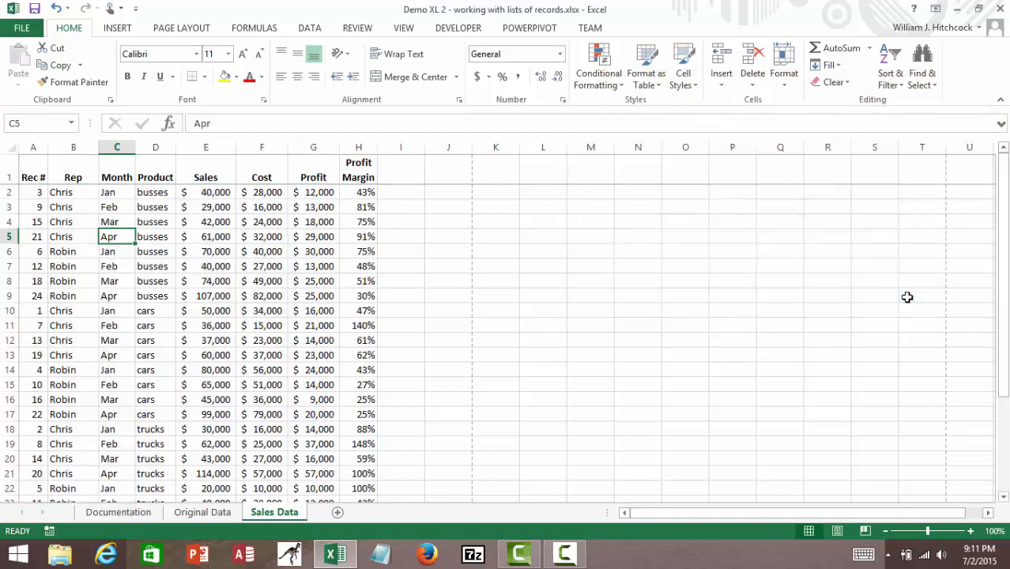
Examine the order of the months in C2:C5 after the custom-list sort.
{"action": "key", "text": "Up"}
{"action": "key", "text": "Up"}
{"action": "key", "text": "Up"}
{"action": "key", "text": "Left"}
{"action": "key", "text": "Left"}
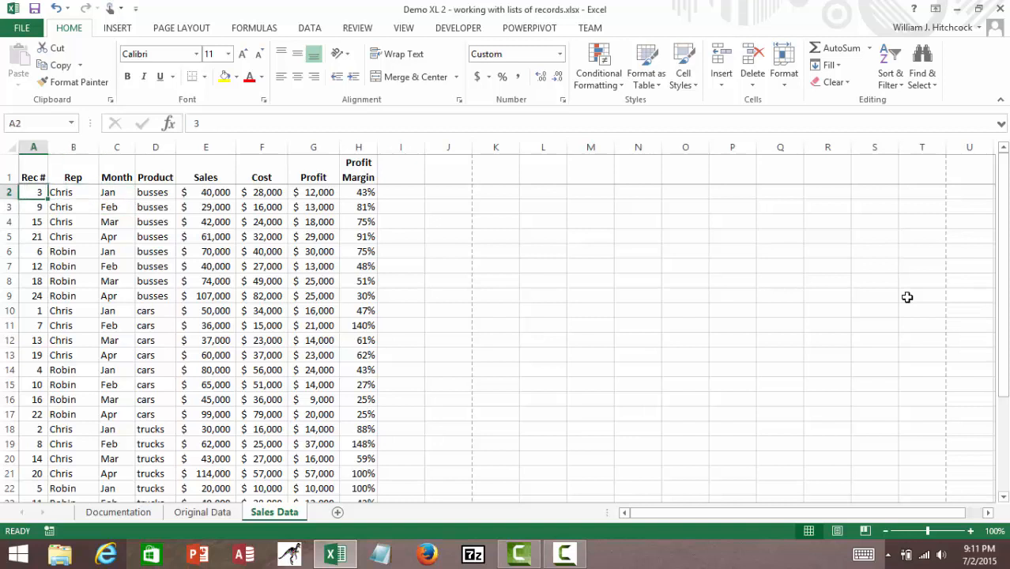
{"action": "key", "text": "Right"}
{"action": "key", "text": "Right"}
{"action": "key", "text": "Down"}
{"action": "key", "text": "Down"}
{"action": "key", "text": "Down"}
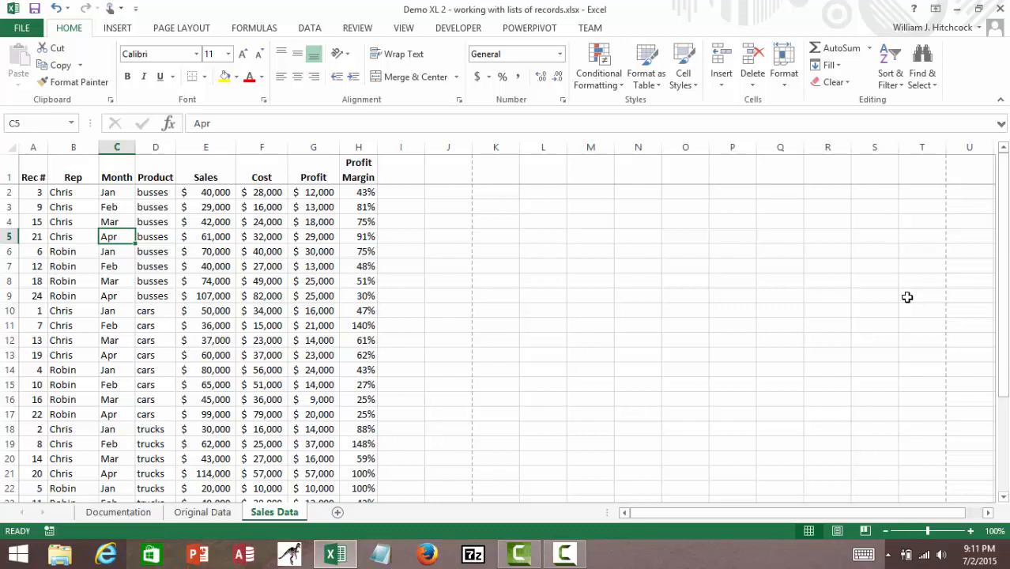
Create a PivotTable on a new worksheet from the sales records in A1:H25.
{"action": "key", "text": "ctrl+Home"}
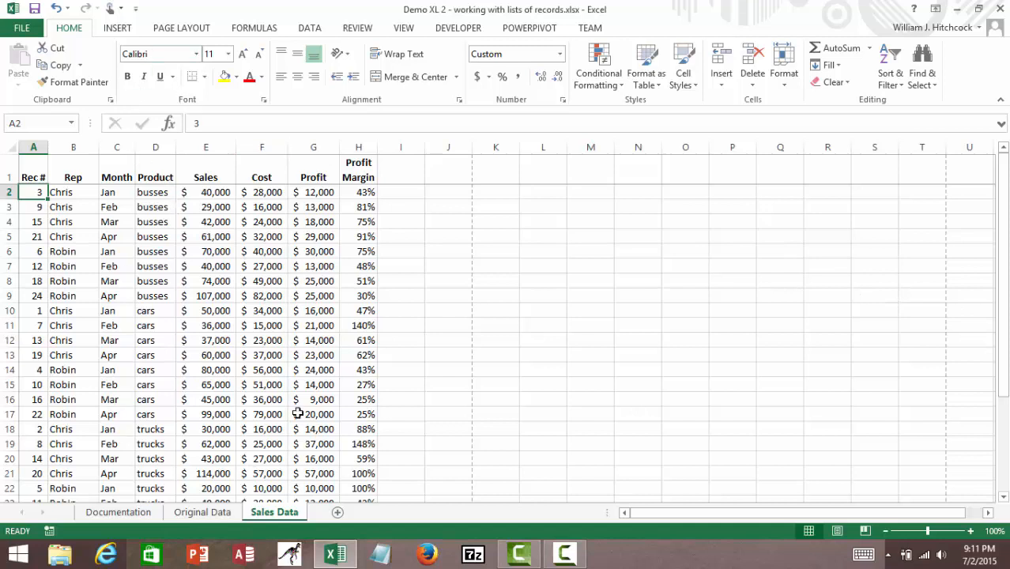
{"action": "left_click", "coordinate": [118, 29]}
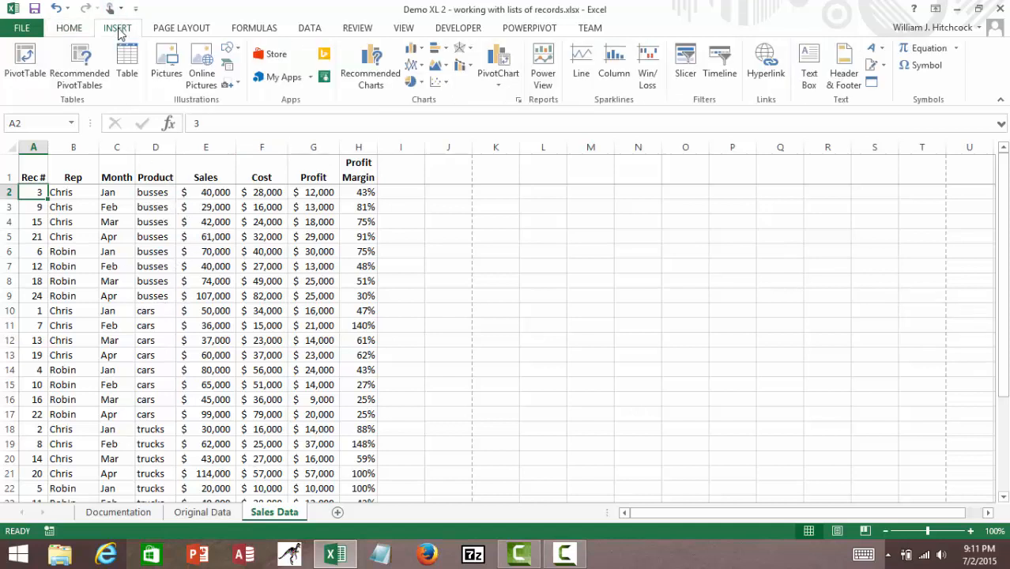
{"action": "left_click", "coordinate": [26, 64]}
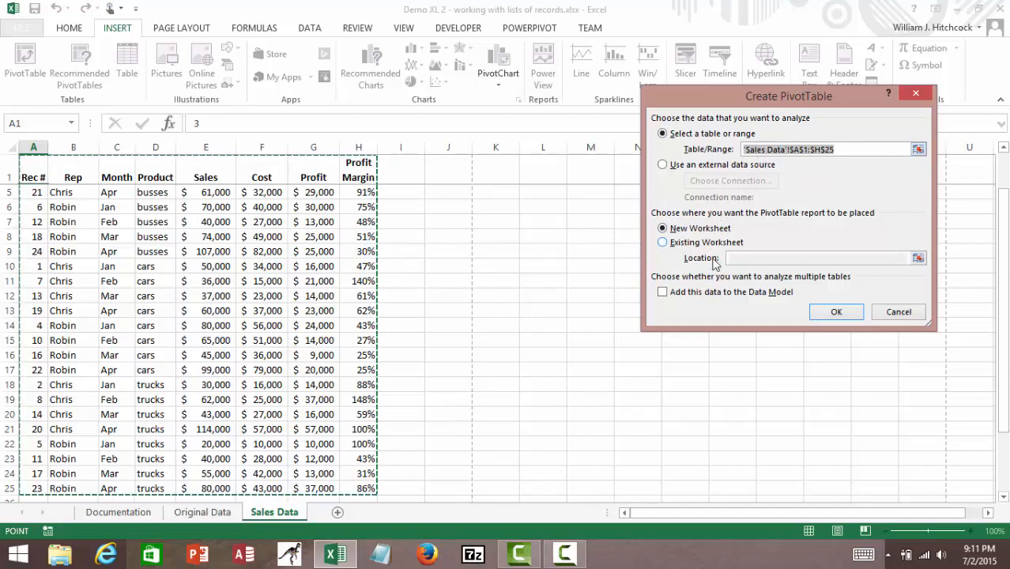
{"action": "left_click", "coordinate": [831, 314]}
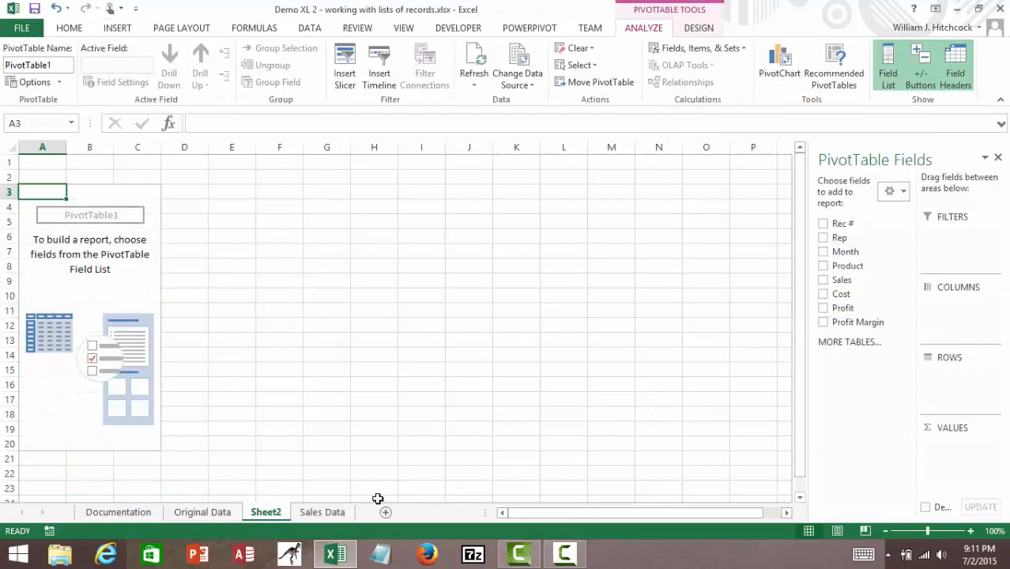
Move the new PivotTable sheet after Sales Data and rename it Pivot Summary.
{"action": "mouse_move", "coordinate": [268, 513]}
{"action": "left_mouse_down"}
{"action": "mouse_move", "coordinate": [356, 506]}
{"action": "mouse_move", "coordinate": [362, 515]}
{"action": "mouse_move", "coordinate": [353, 512]}
{"action": "left_mouse_up"}
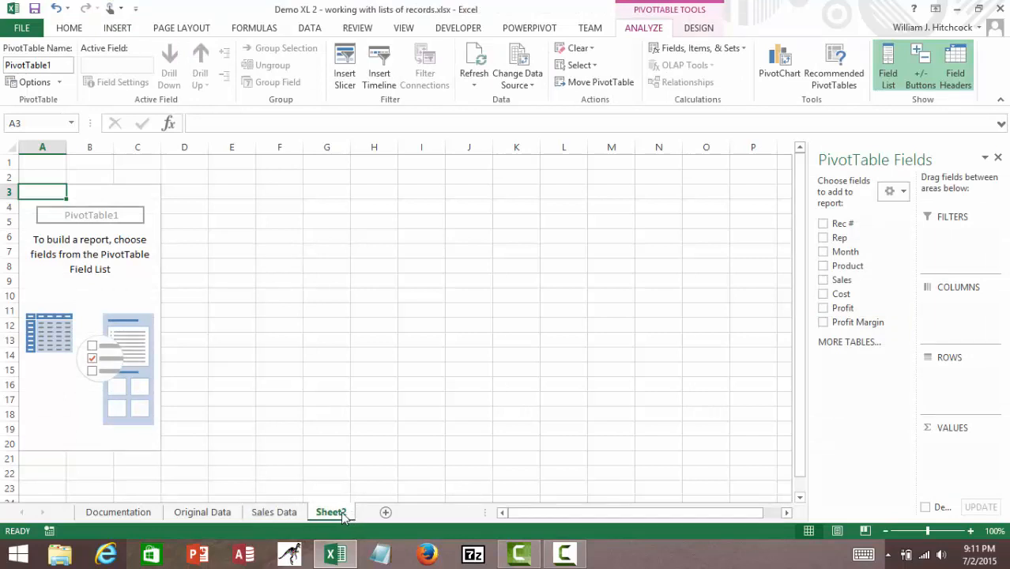
{"action": "right_click", "coordinate": [340, 514]}
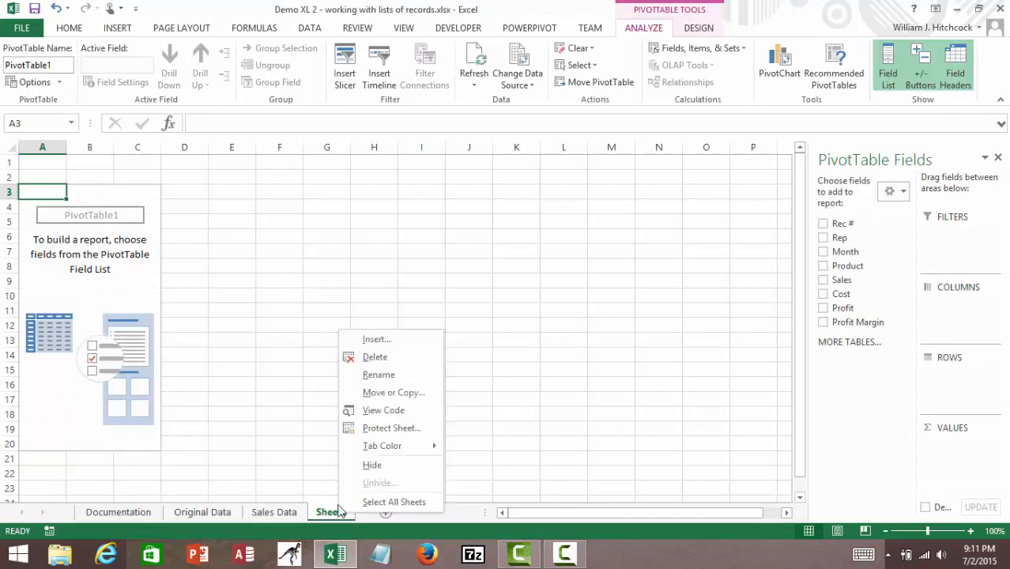
{"action": "left_click", "coordinate": [380, 385]}
{"action": "type", "text": "Pivot "}
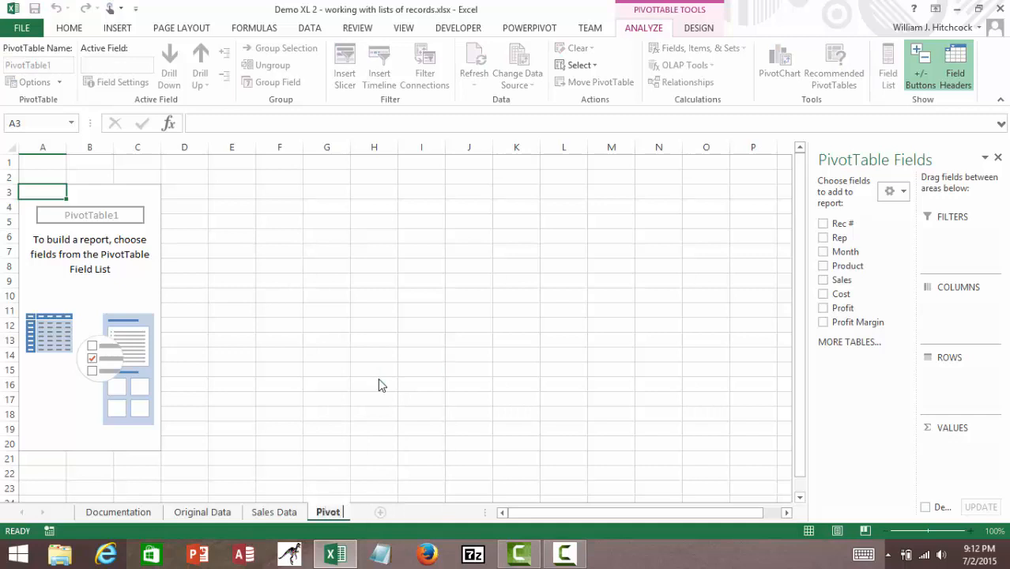
{"action": "type", "text": "Summary"}
{"action": "key", "text": "Return"}
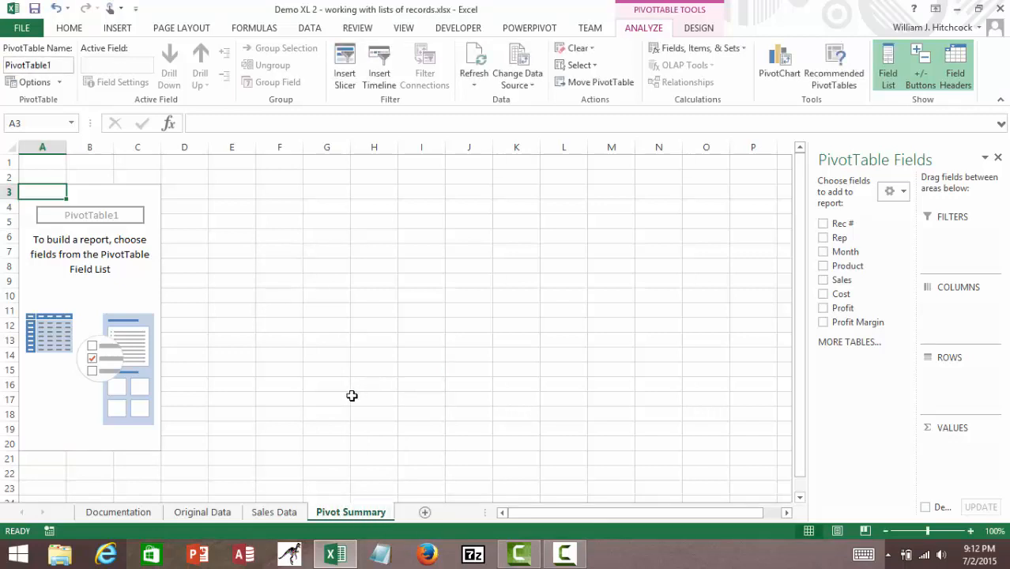
Add Profit to the PivotTable as a summed value and format it as Accounting with no decimal places.
{"action": "left_click", "coordinate": [823, 309]}
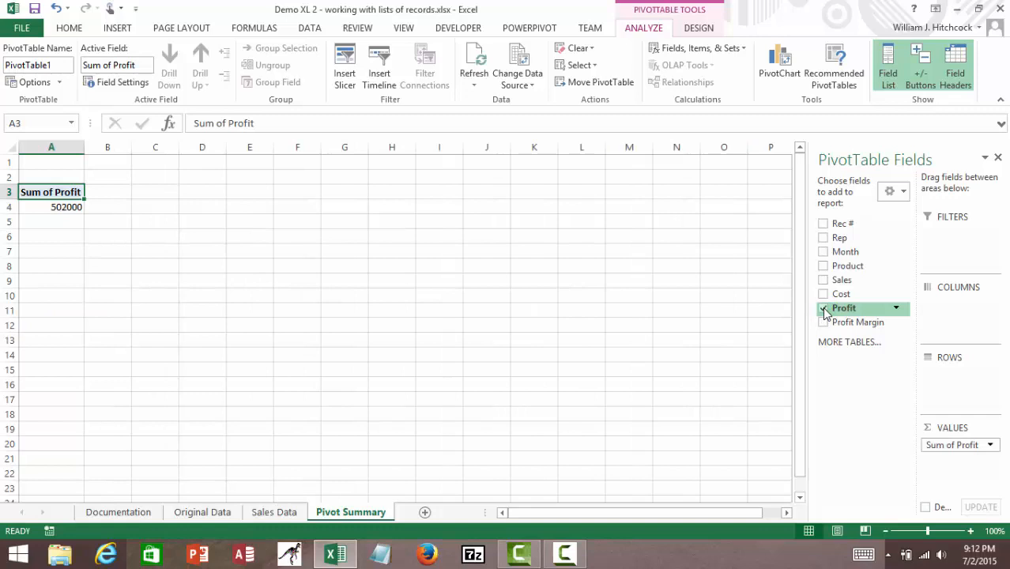
{"action": "left_click", "coordinate": [50, 207]}
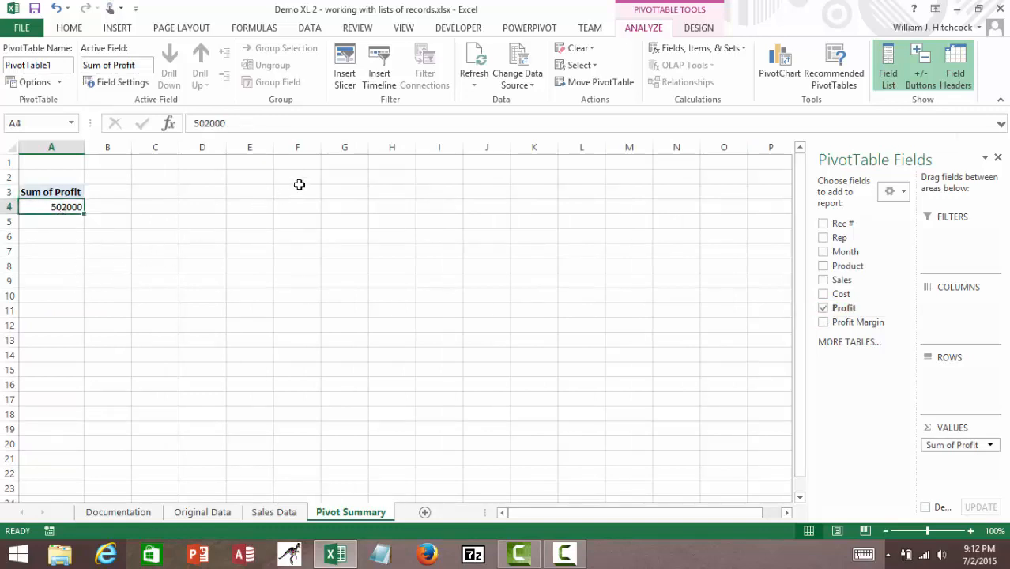
{"action": "left_click", "coordinate": [76, 33]}
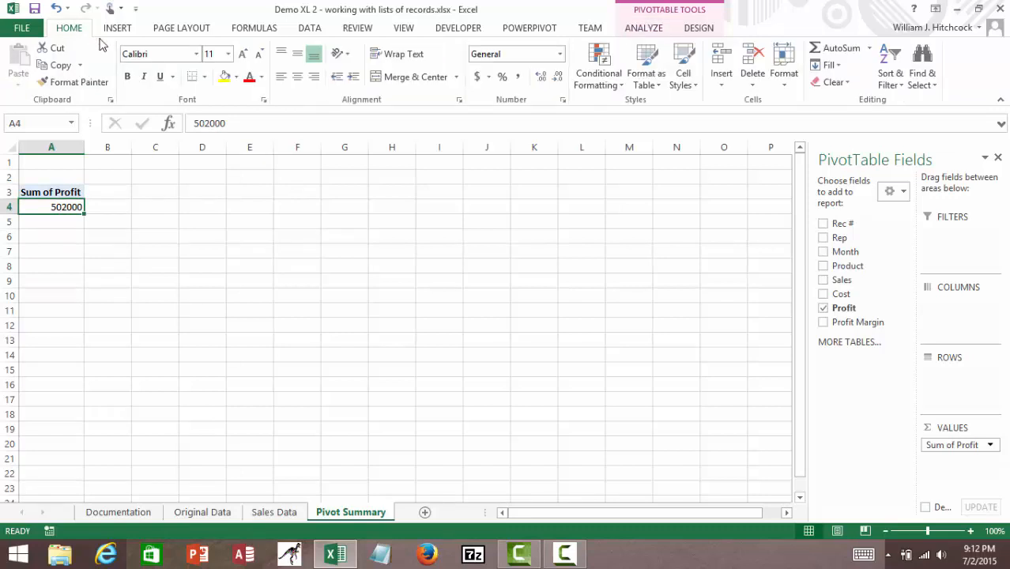
{"action": "left_click", "coordinate": [477, 79]}
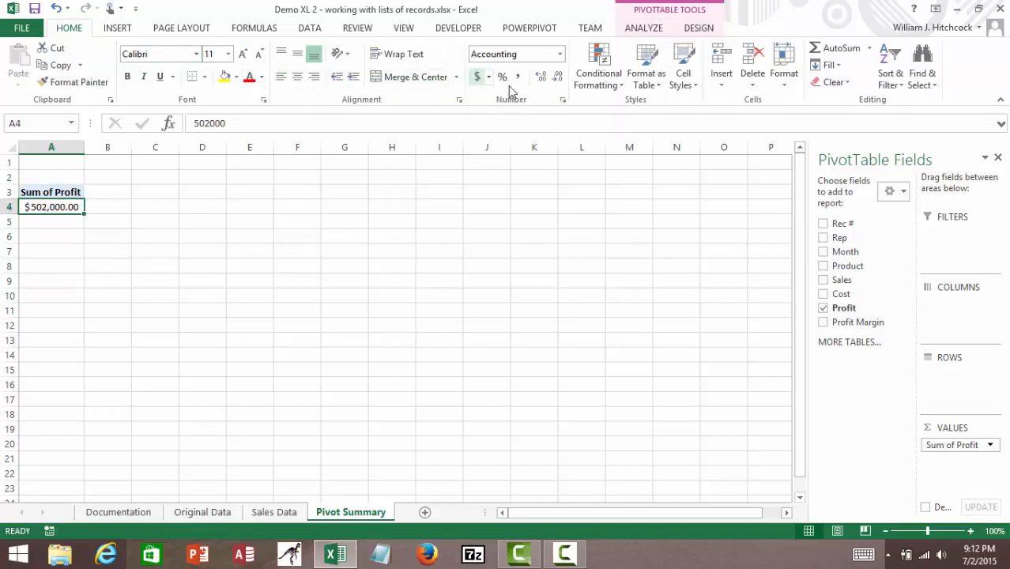
{"action": "left_click", "coordinate": [558, 78]}
{"action": "left_click", "coordinate": [558, 77]}
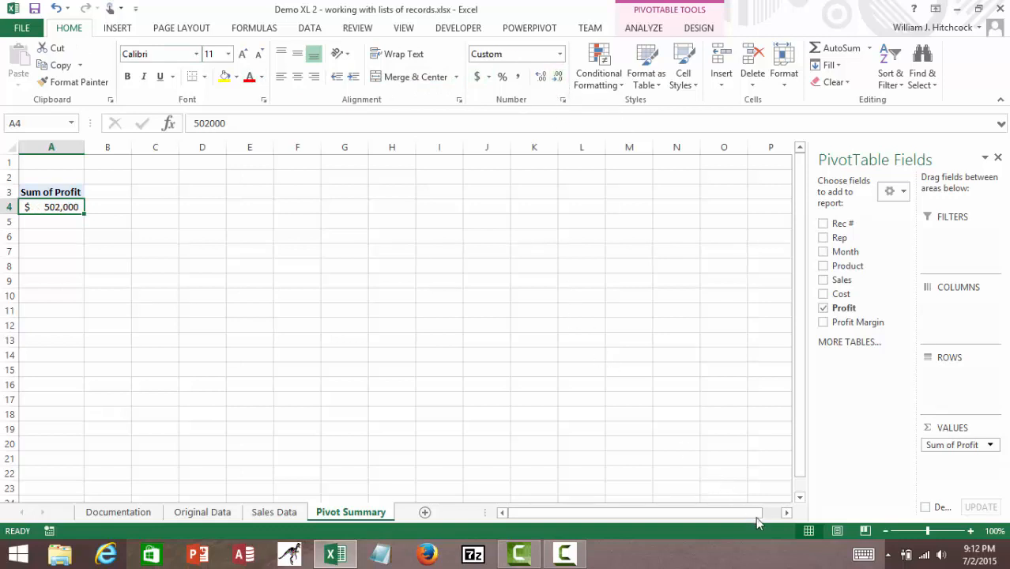
Add Rep as the row field and Product as the column field of the PivotTable.
{"action": "left_click", "coordinate": [823, 238]}
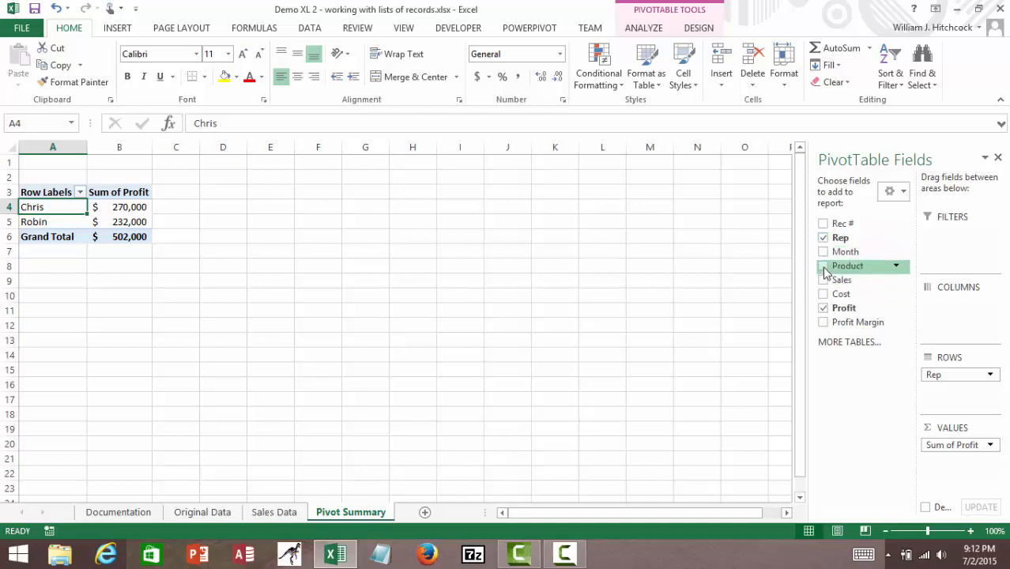
{"action": "left_click", "coordinate": [824, 267]}
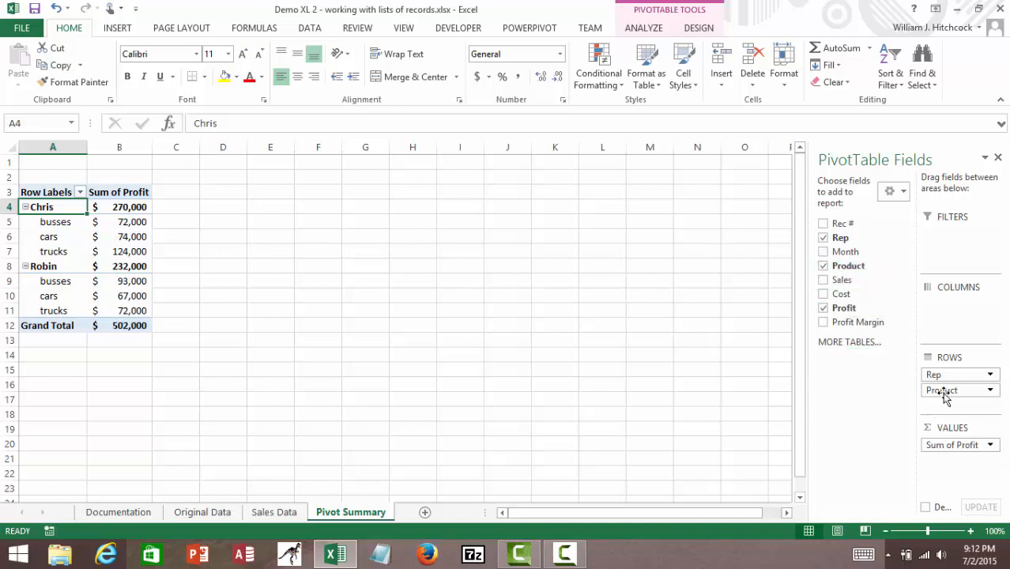
{"action": "left_click_drag", "start_coordinate": [948, 393], "coordinate": [963, 332]}
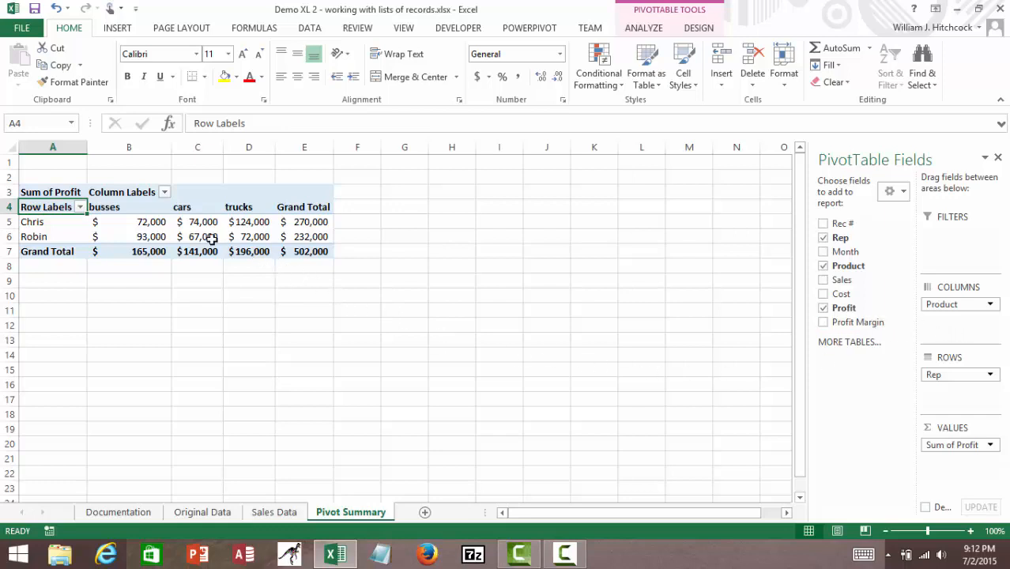
Insert a Clustered Column PivotChart from the PivotTable and place it beside the table, clear of its data.
{"action": "mouse_move", "coordinate": [174, 232]}
{"action": "left_click", "coordinate": [660, 27]}
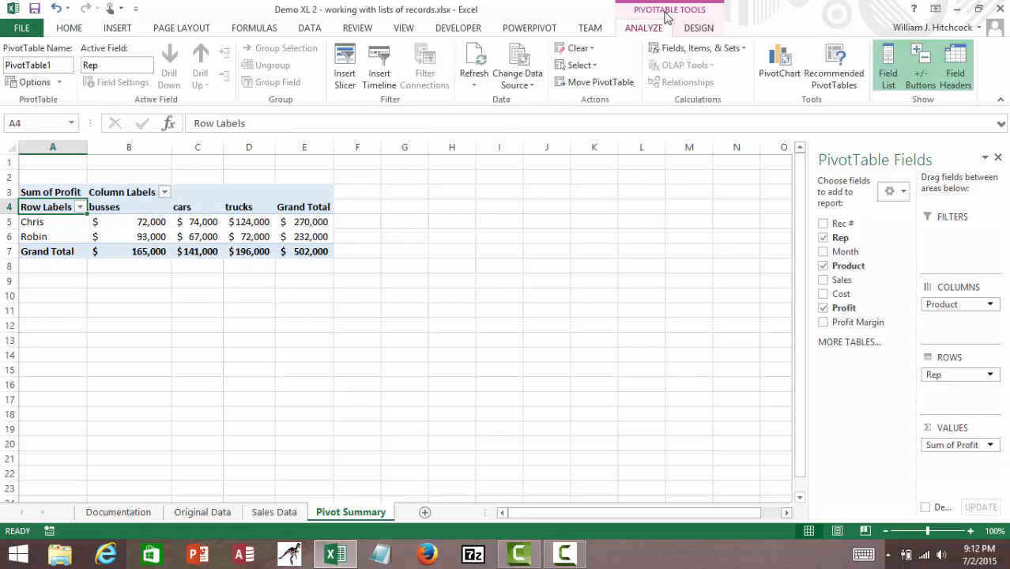
{"action": "left_click", "coordinate": [783, 59]}
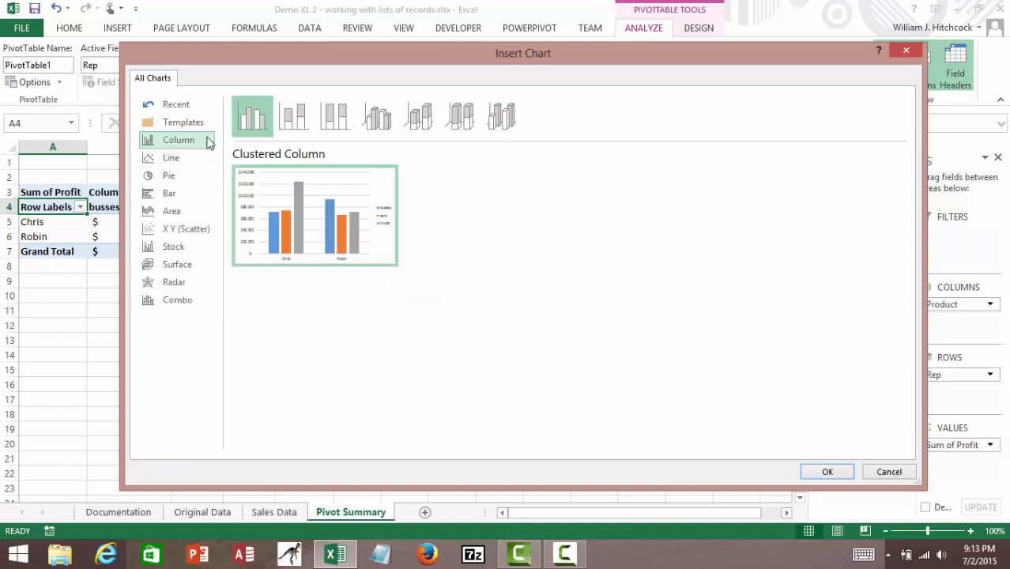
{"action": "left_click", "coordinate": [297, 117]}
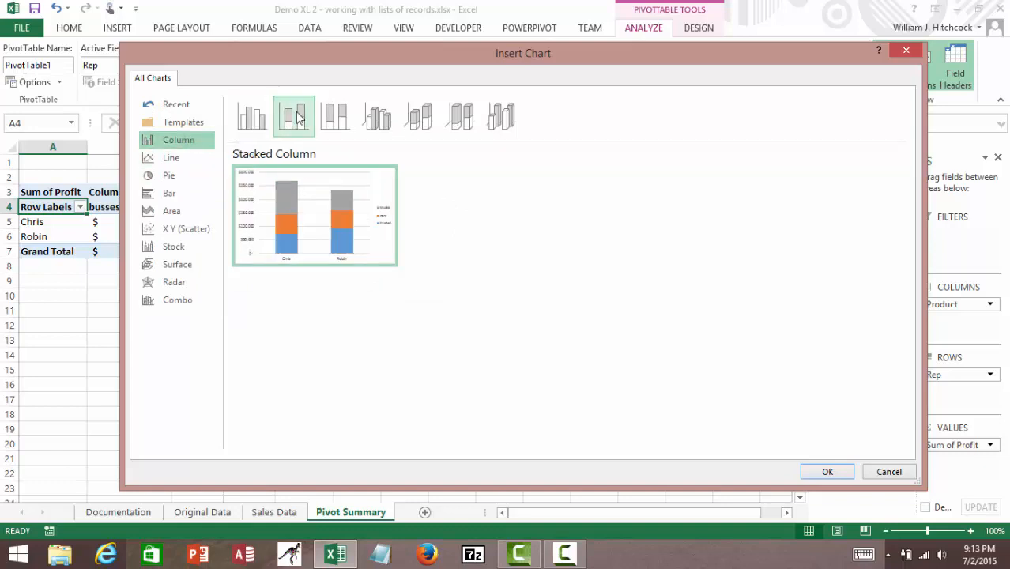
{"action": "left_click", "coordinate": [379, 132]}
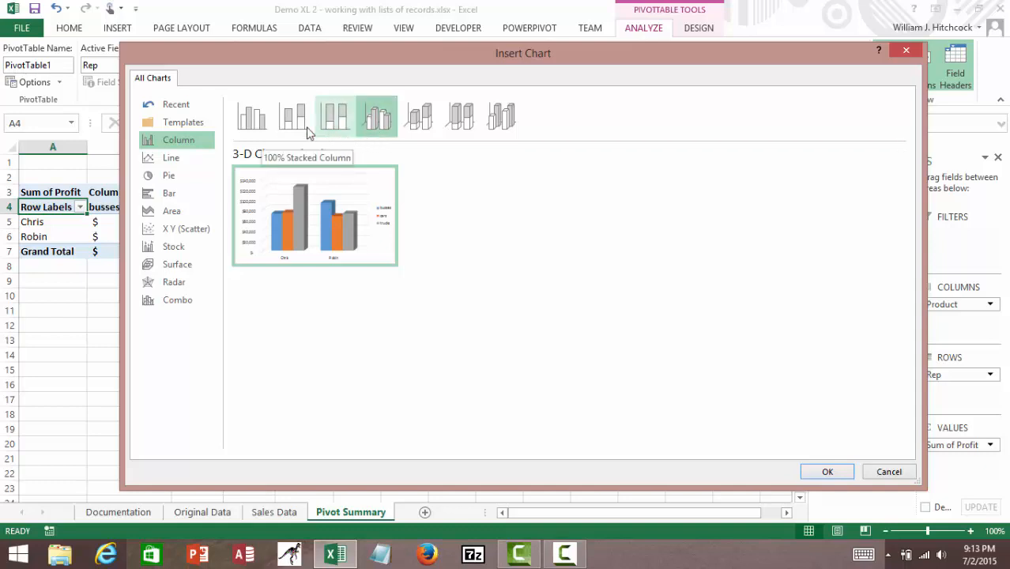
{"action": "left_click", "coordinate": [259, 117]}
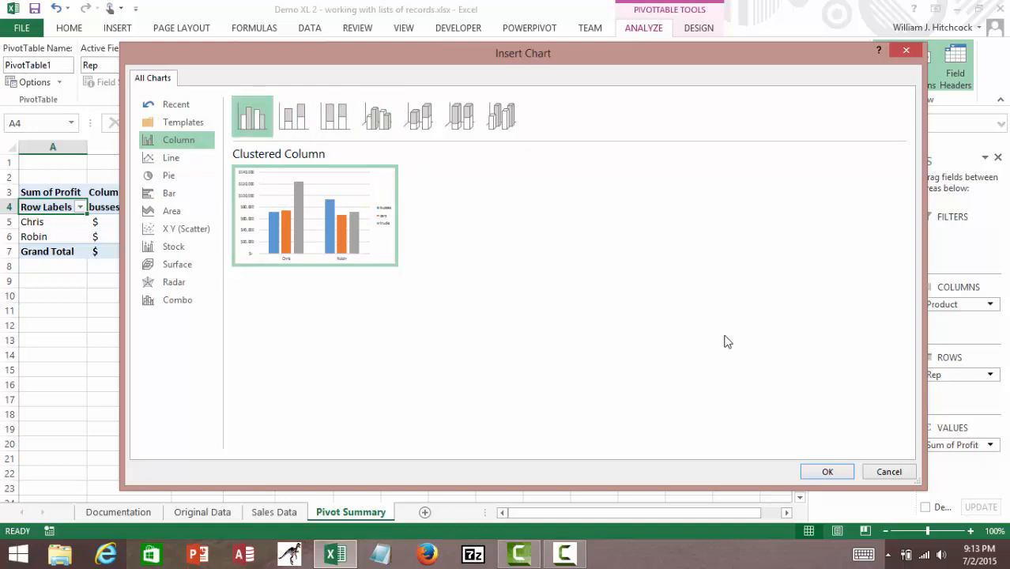
{"action": "left_click", "coordinate": [827, 471]}
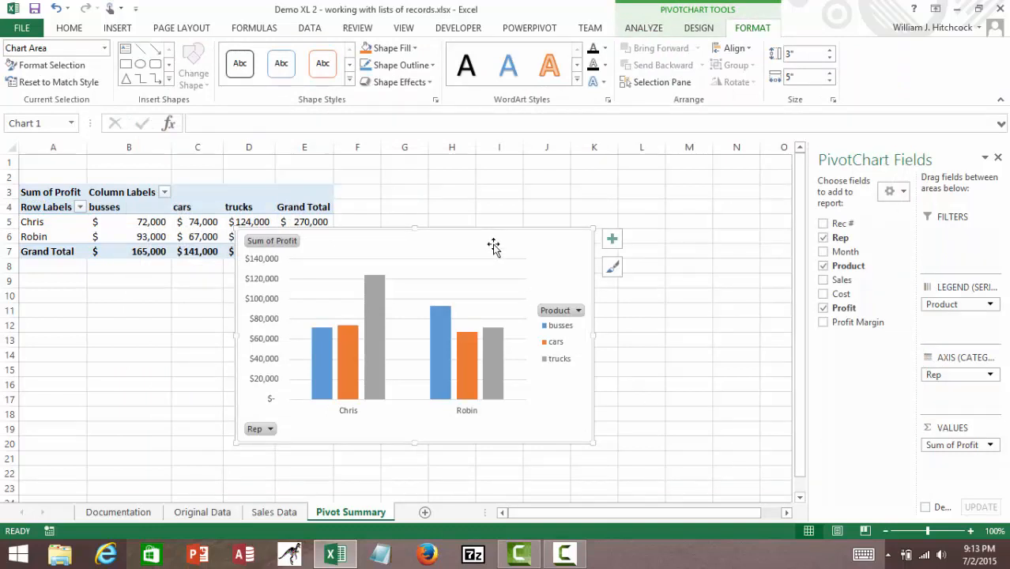
{"action": "left_click_drag", "start_coordinate": [494, 246], "coordinate": [624, 203]}
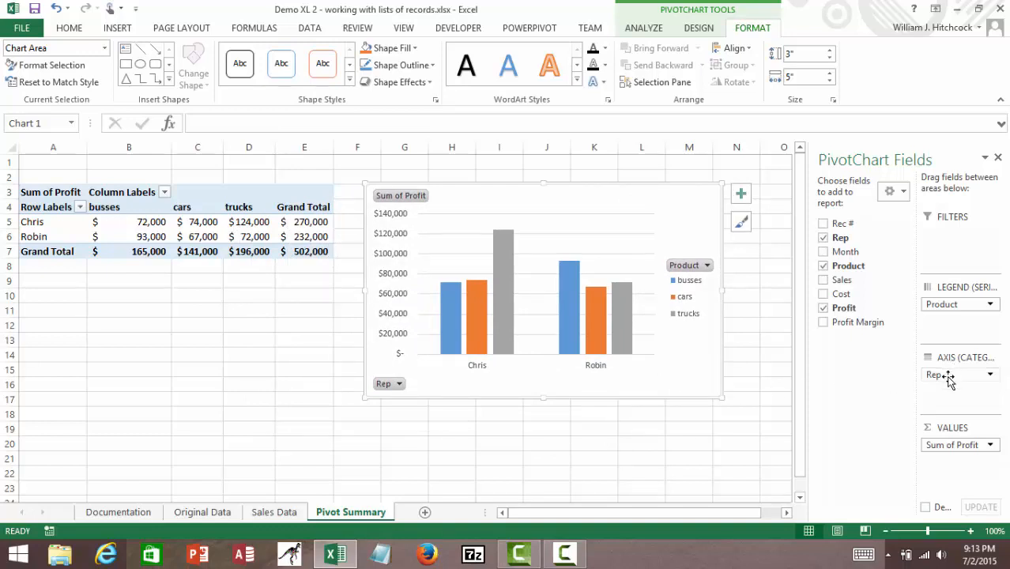
Swap the fields so Product is the axis and Rep the legend, and sort the products by Grand Total from largest to smallest.
{"action": "mouse_move", "coordinate": [949, 380]}
{"action": "left_mouse_down"}
{"action": "mouse_move", "coordinate": [954, 307]}
{"action": "mouse_move", "coordinate": [962, 378]}
{"action": "left_mouse_up"}
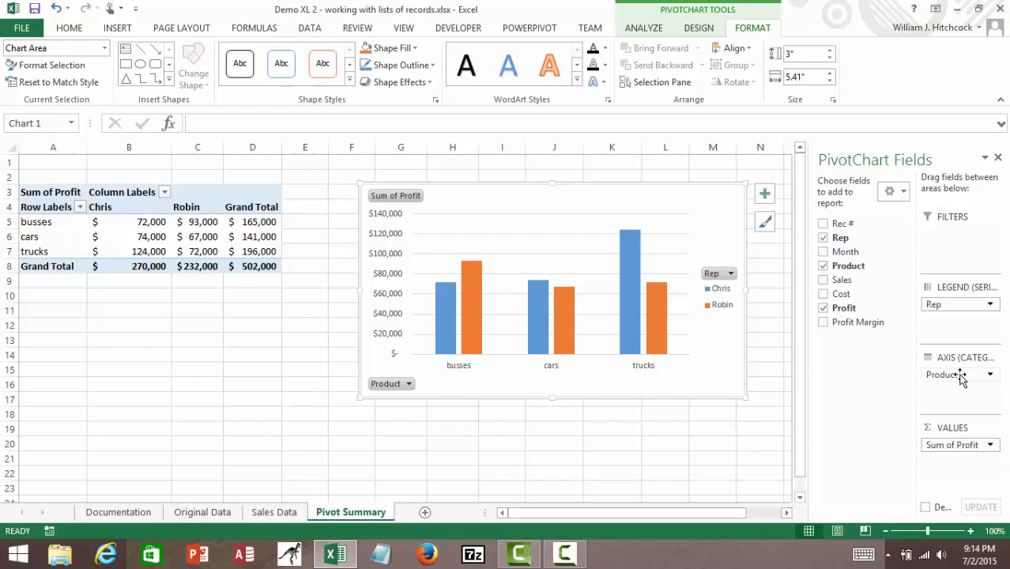
{"action": "left_click", "coordinate": [253, 222]}
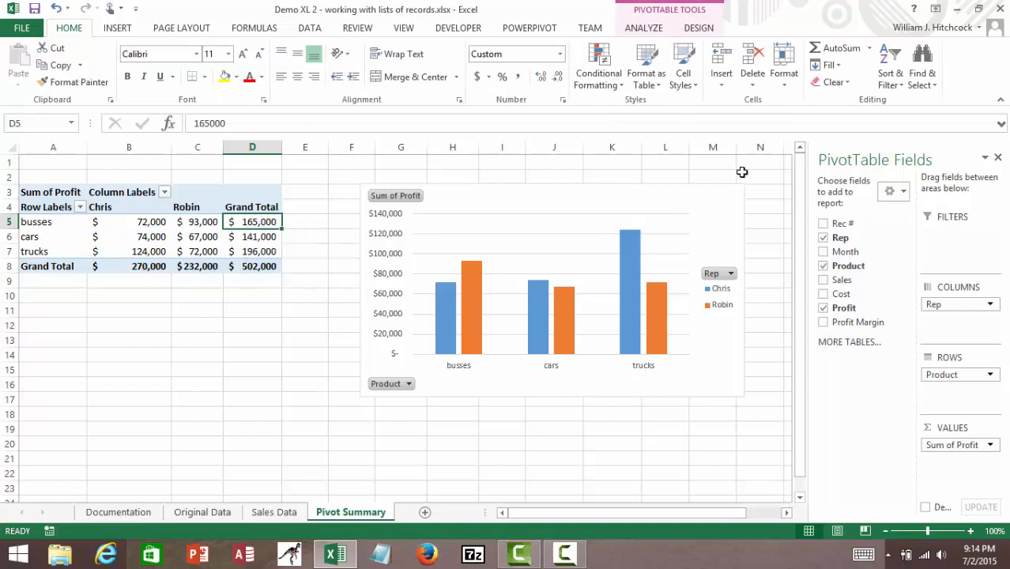
{"action": "left_click", "coordinate": [883, 71]}
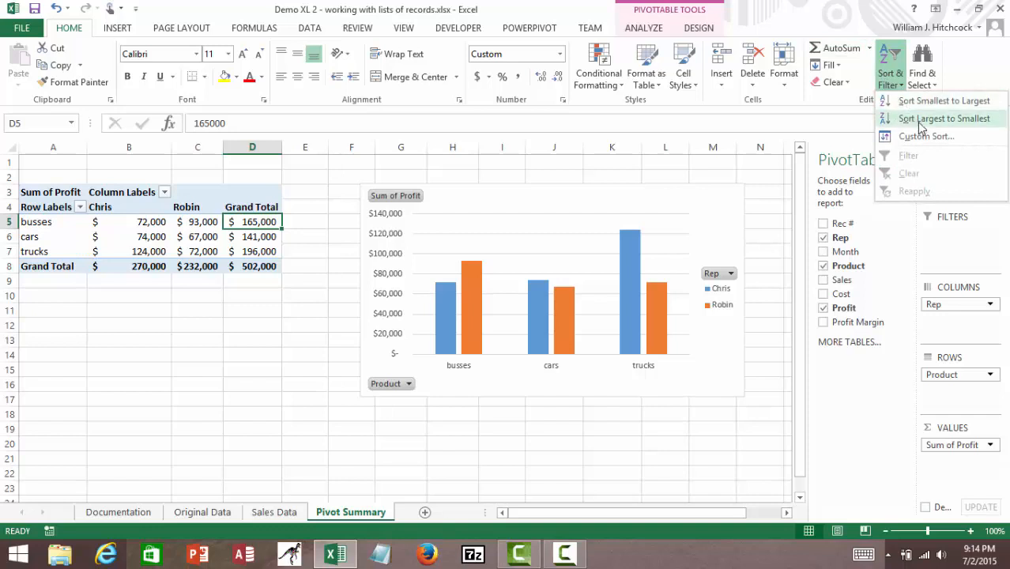
{"action": "left_click", "coordinate": [917, 118]}
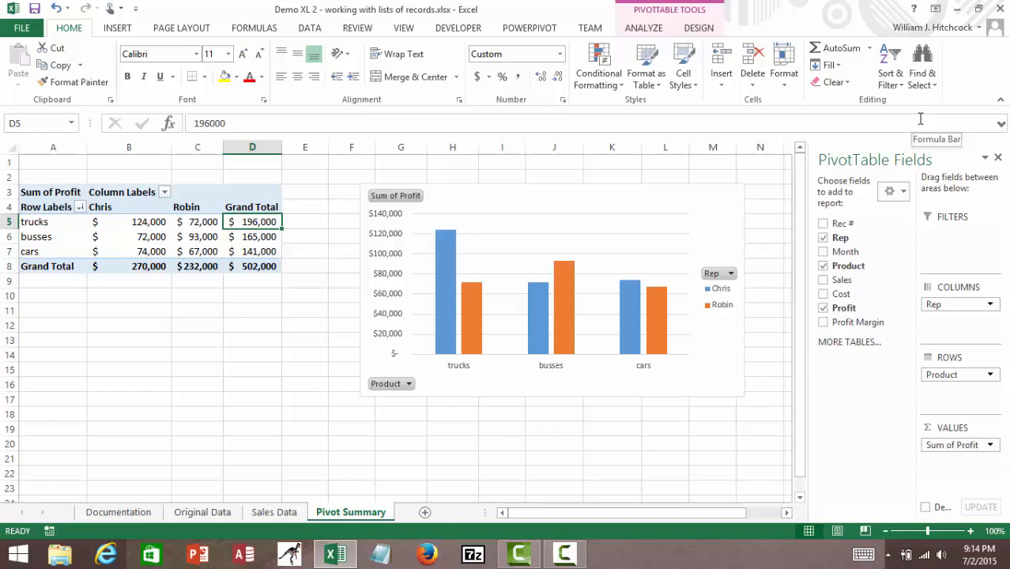
Change the PivotChart type to Stacked Column.
{"action": "left_click", "coordinate": [550, 207]}
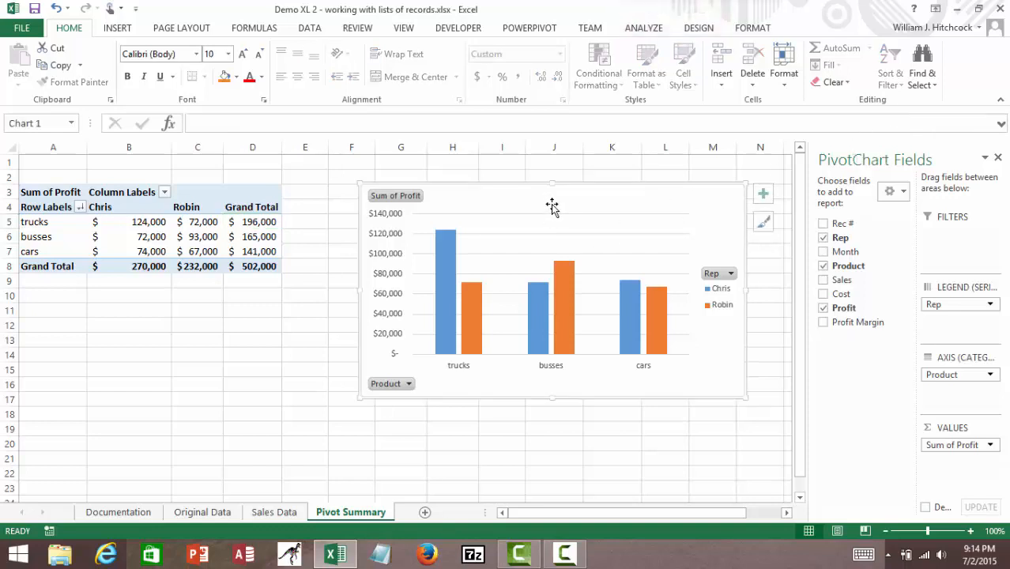
{"action": "left_click", "coordinate": [686, 18]}
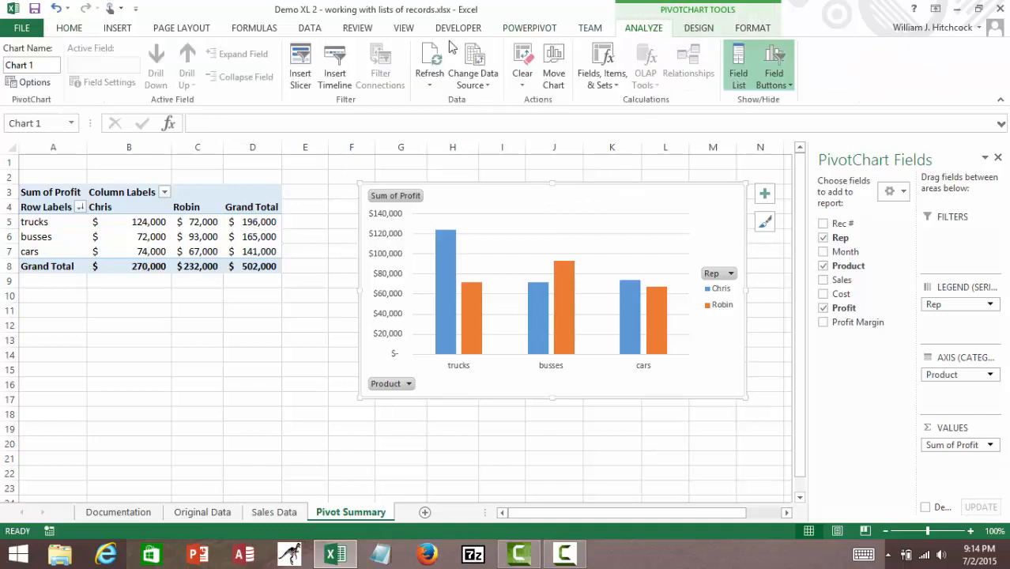
{"action": "left_click", "coordinate": [700, 28]}
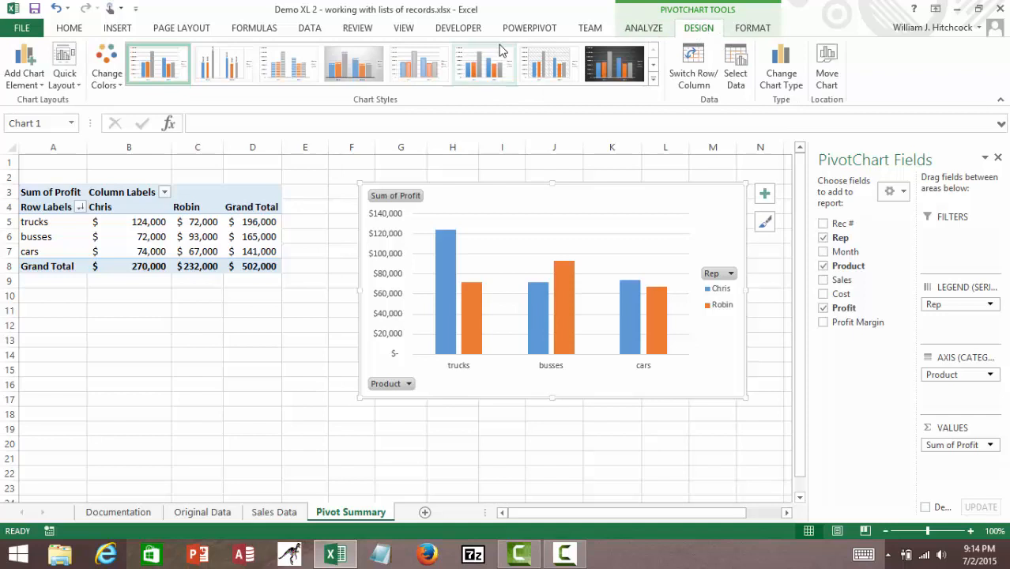
{"action": "left_click", "coordinate": [782, 70]}
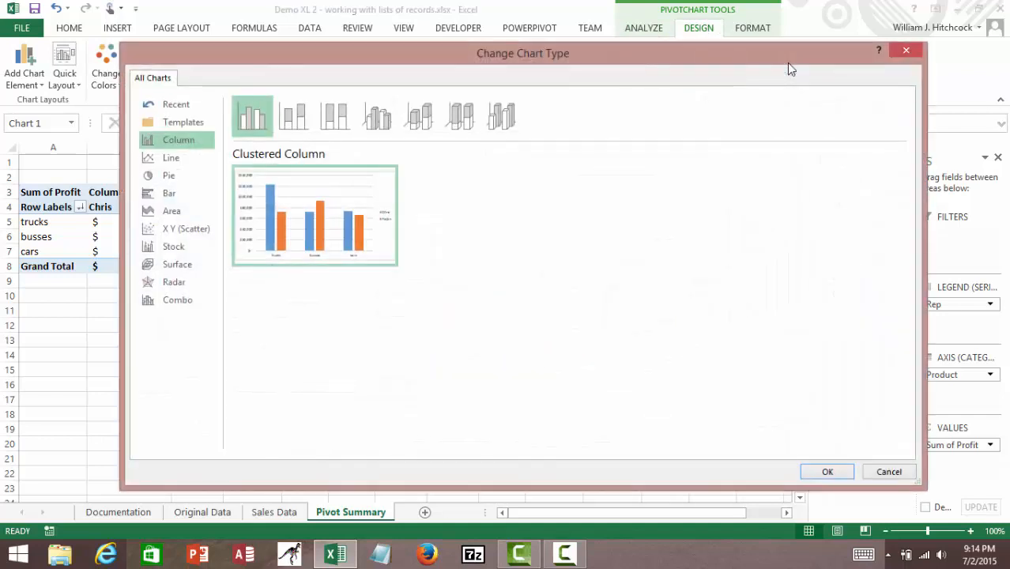
{"action": "left_click", "coordinate": [303, 130]}
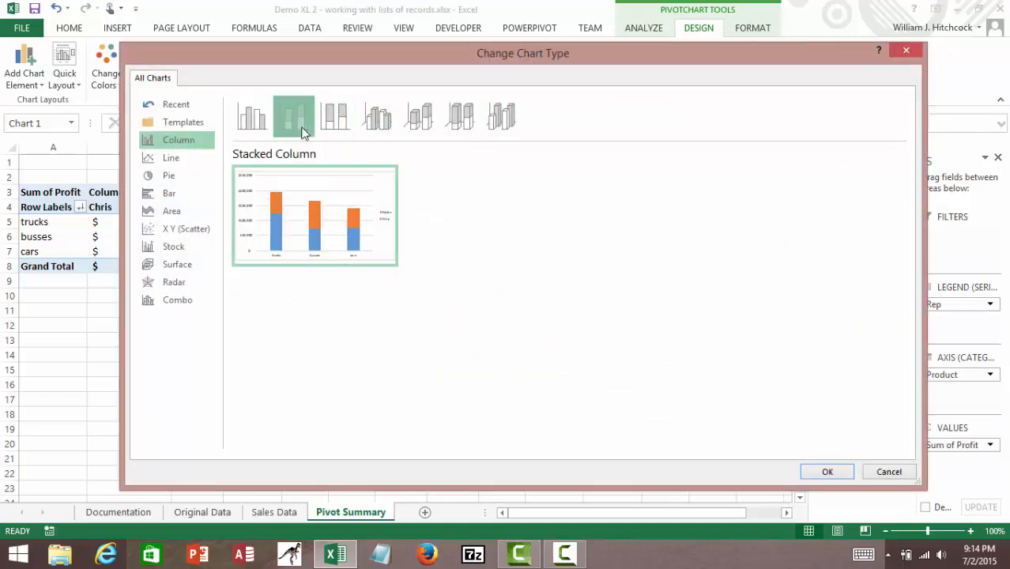
{"action": "left_click", "coordinate": [835, 472]}
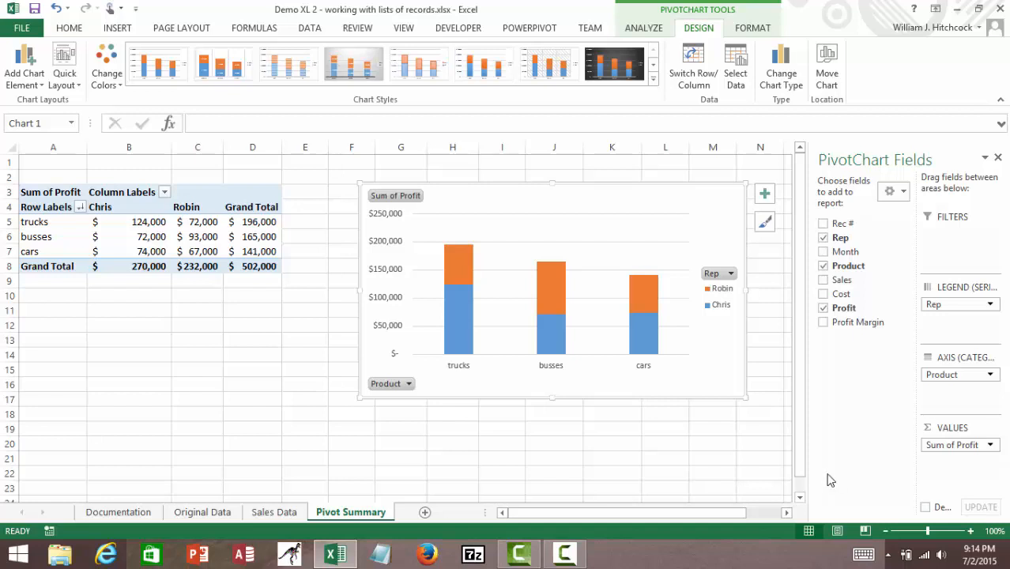
Fill the orange upper series of the stacked PivotChart with standard red and close the formatting and field panes.
{"action": "right_click", "coordinate": [550, 283]}
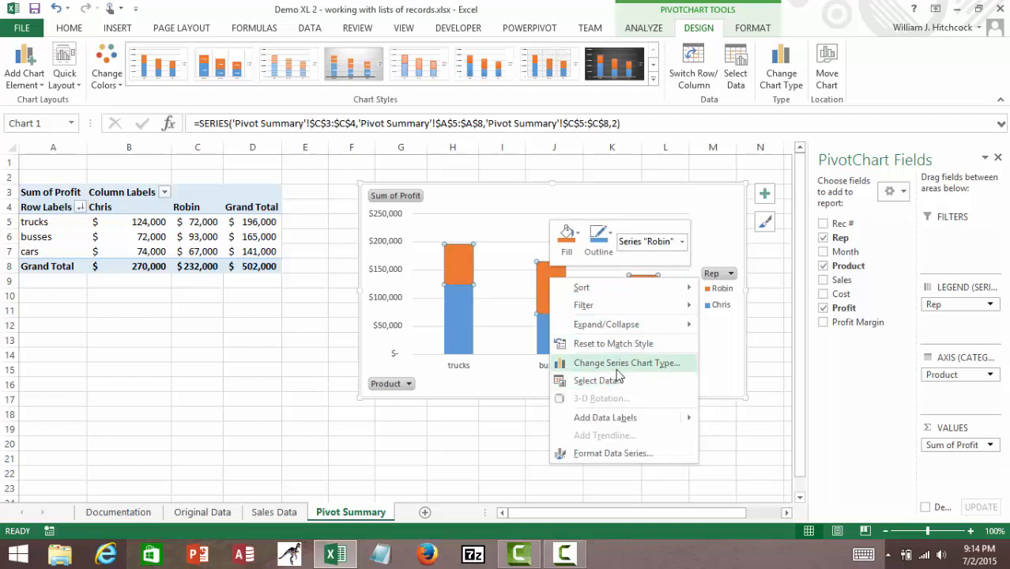
{"action": "left_click", "coordinate": [610, 456]}
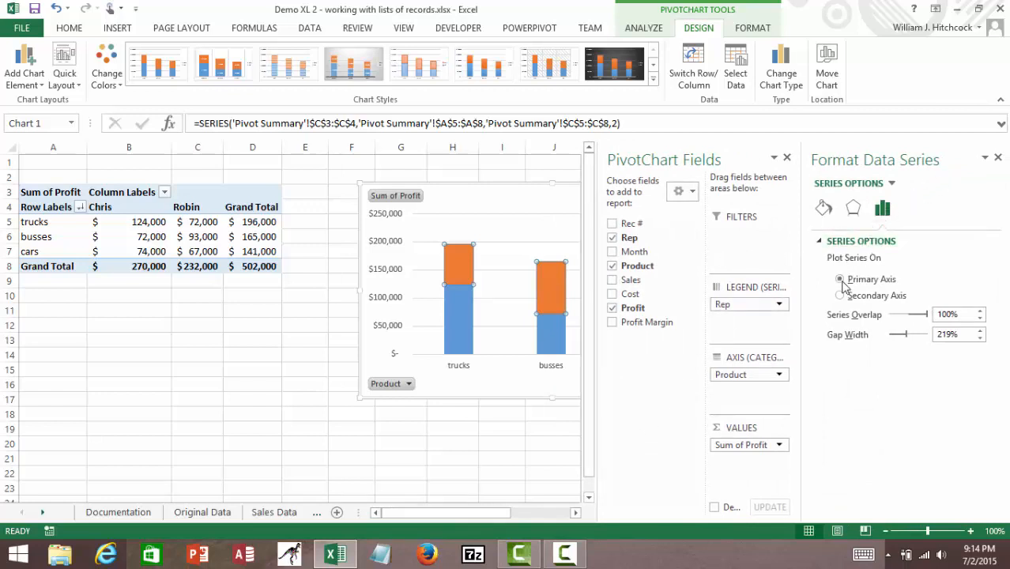
{"action": "left_click", "coordinate": [853, 210]}
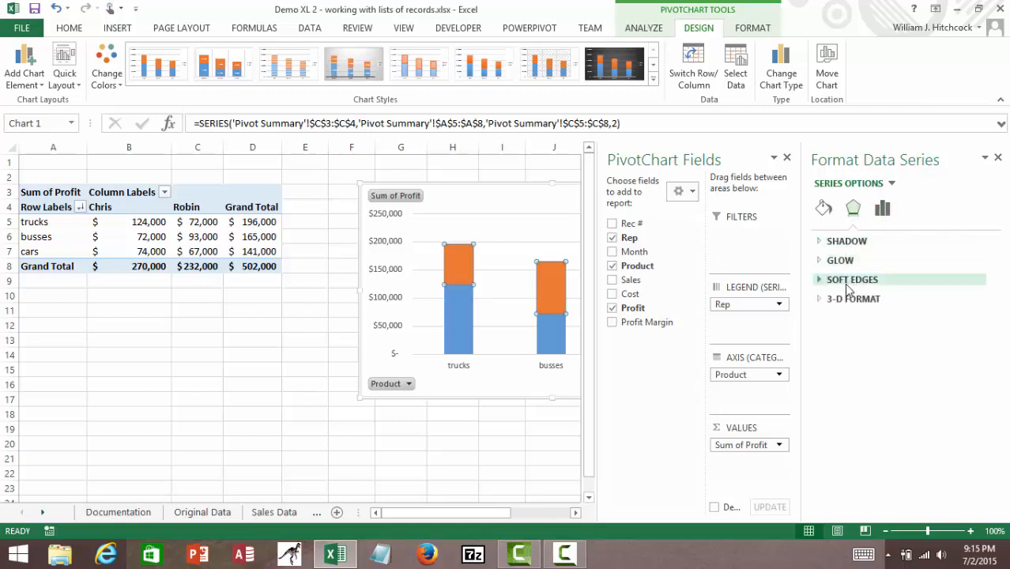
{"action": "left_click", "coordinate": [881, 209]}
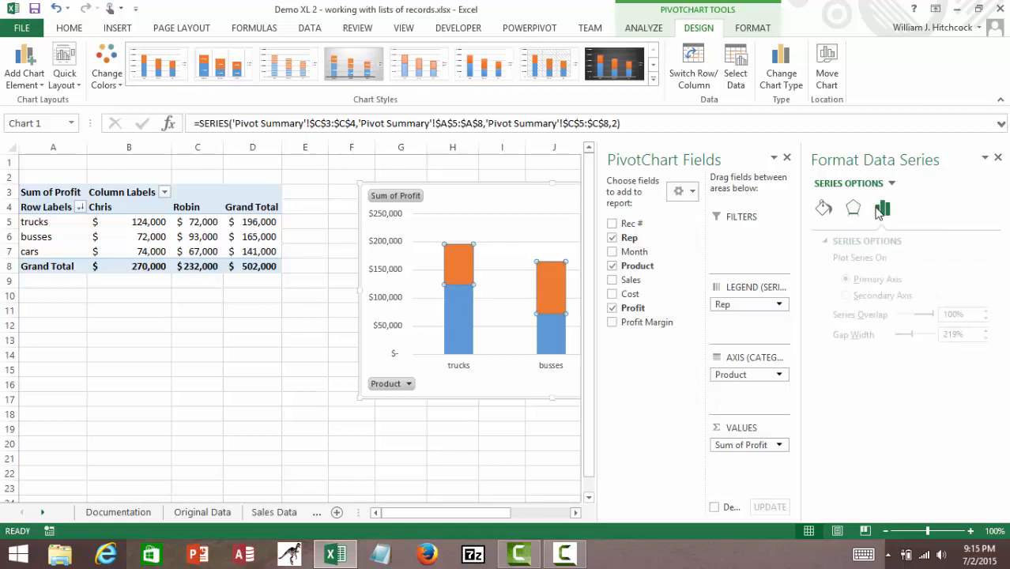
{"action": "left_click", "coordinate": [824, 210]}
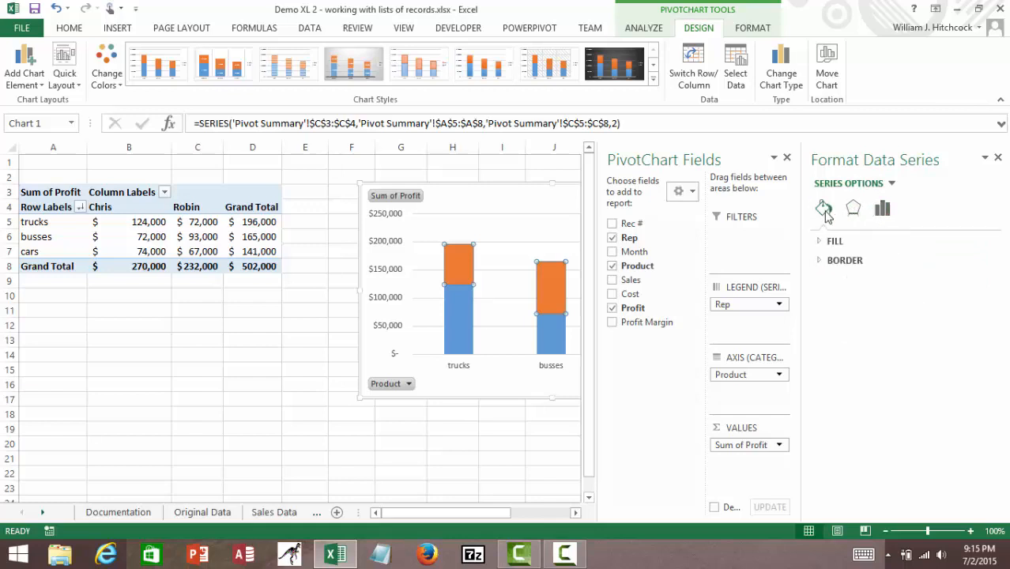
{"action": "left_click", "coordinate": [829, 245]}
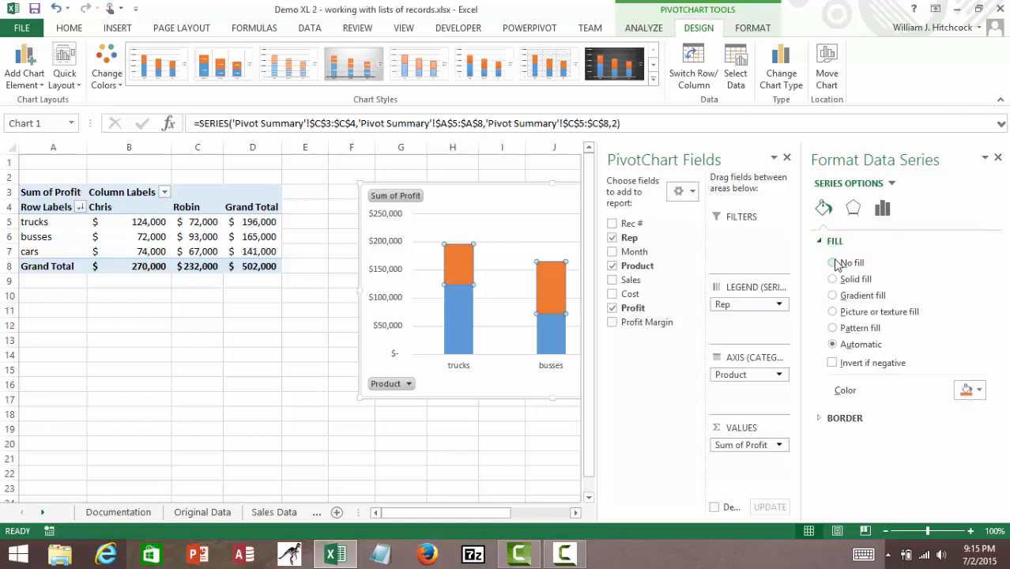
{"action": "left_click", "coordinate": [978, 391]}
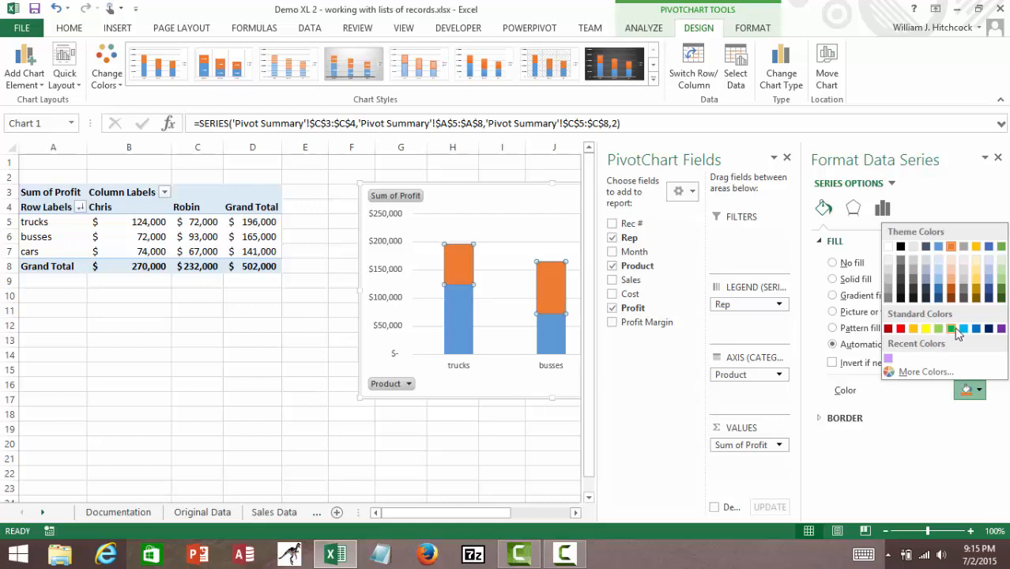
{"action": "left_click", "coordinate": [899, 329]}
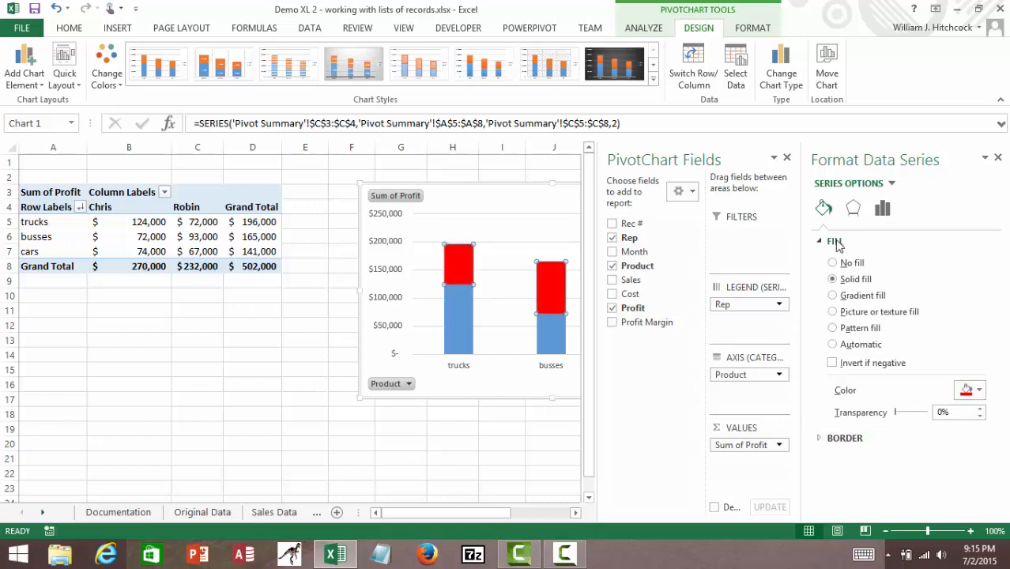
{"action": "left_click", "coordinate": [998, 159]}
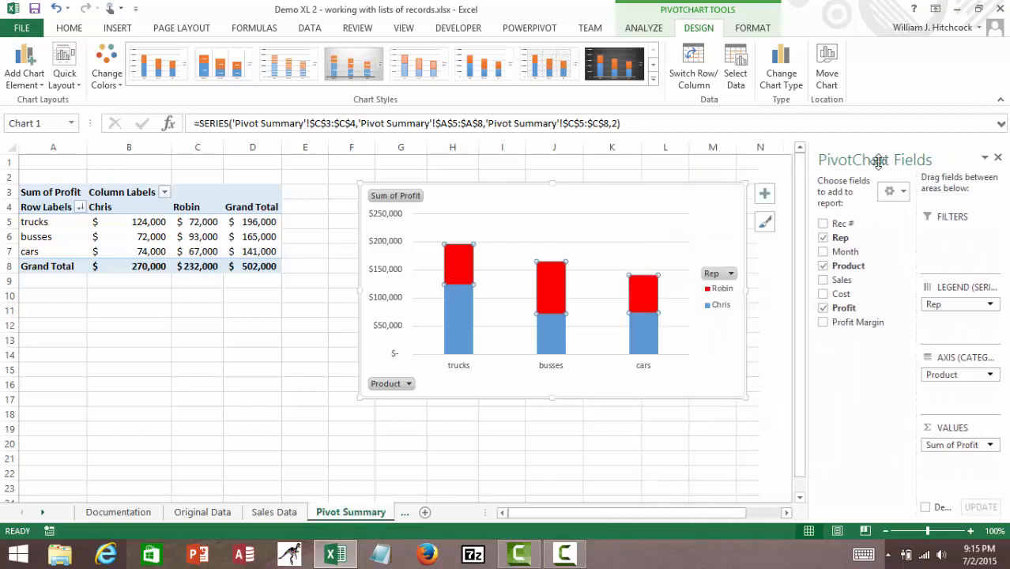
{"action": "left_click", "coordinate": [998, 159]}
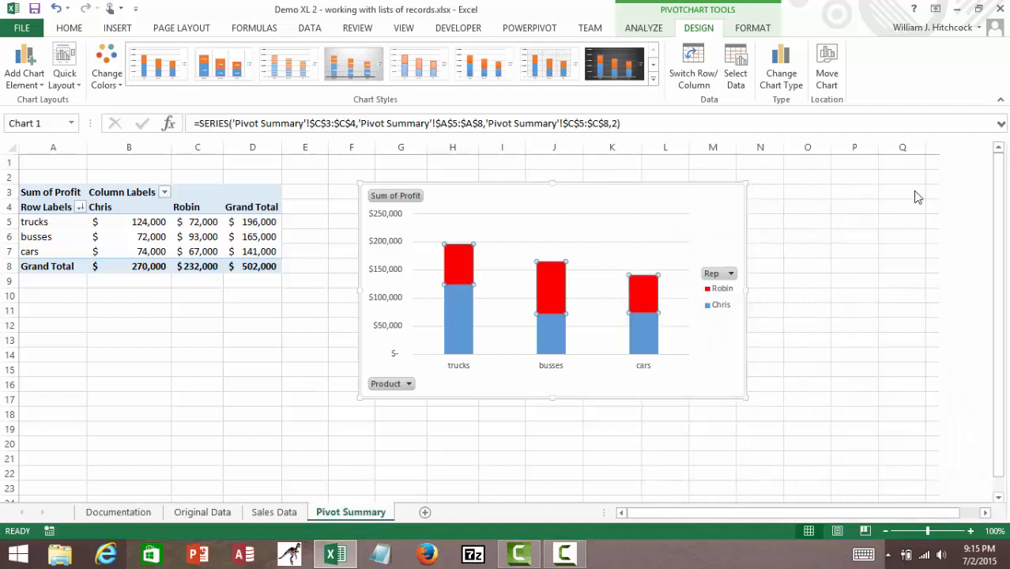
{"action": "left_click", "coordinate": [313, 349]}
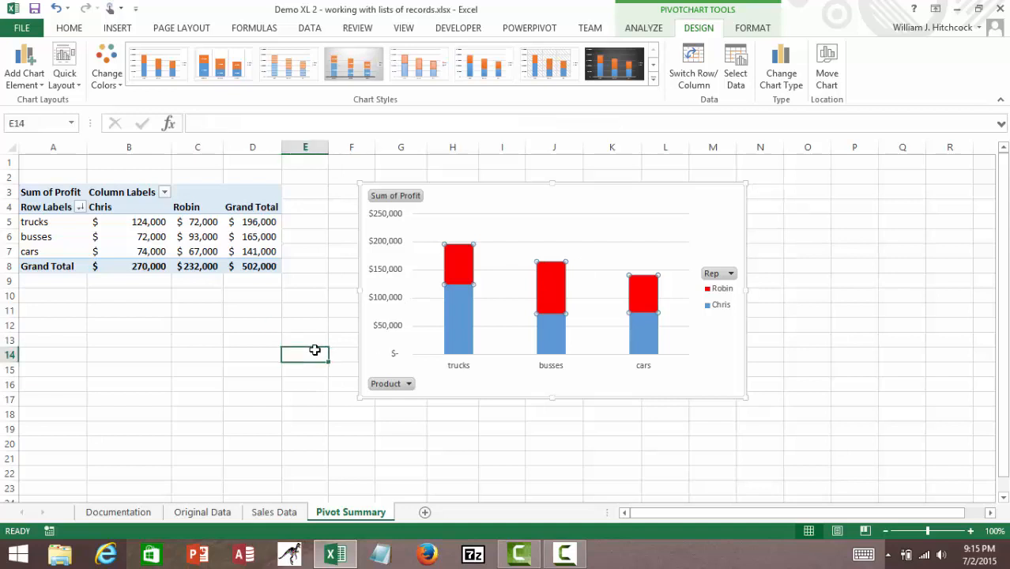
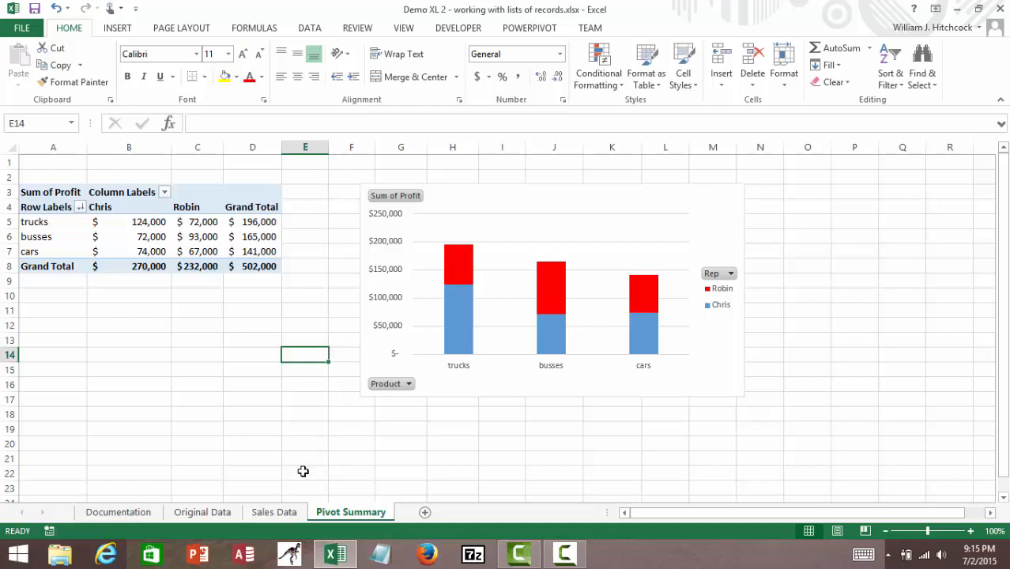
On the Sales Data sheet, sort the records by Profit from smallest to largest.
{"action": "left_click", "coordinate": [277, 512]}
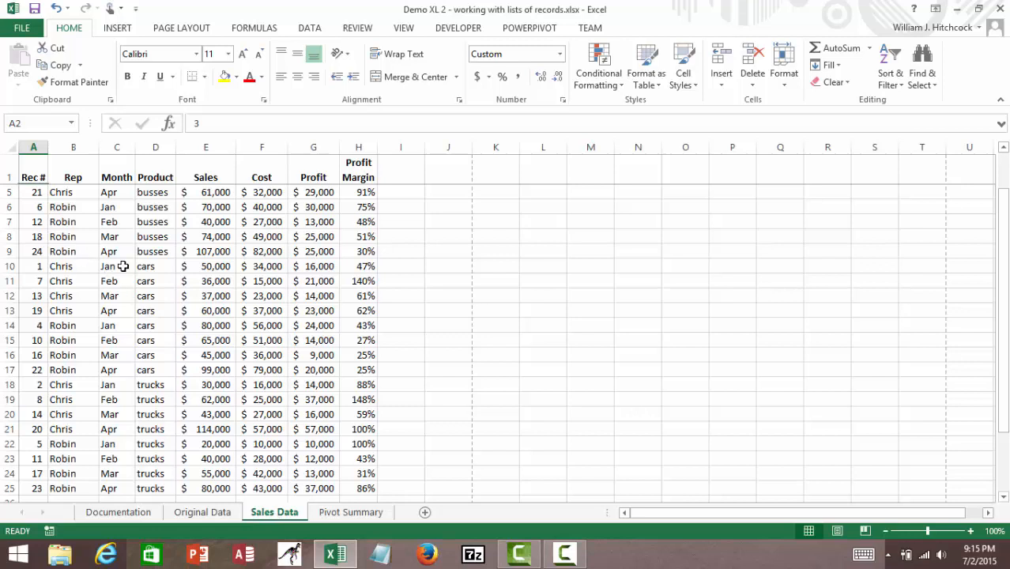
{"action": "left_click", "coordinate": [311, 191]}
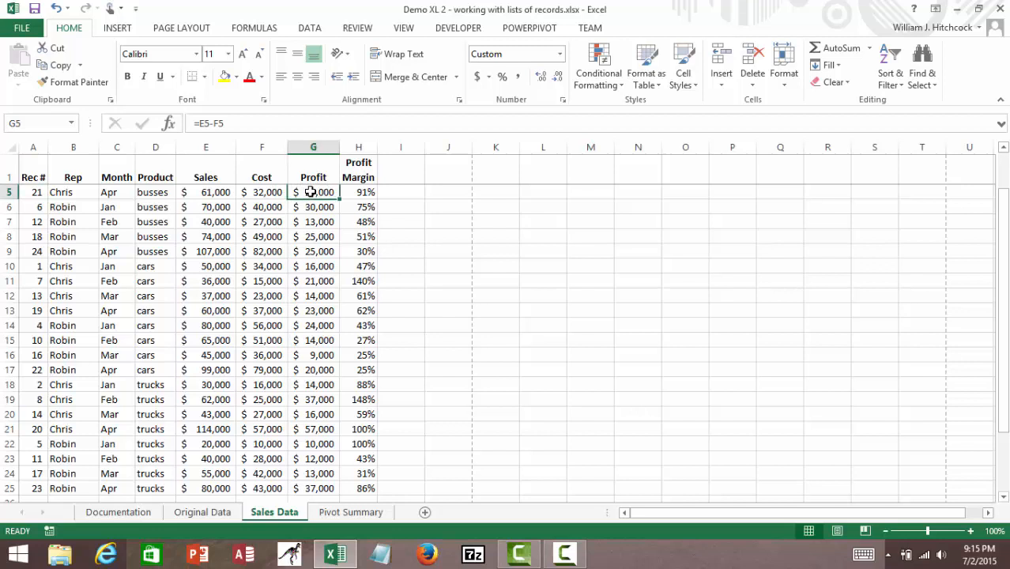
{"action": "key", "text": "Down"}
{"action": "key", "text": "Down"}
{"action": "key", "text": "Down"}
{"action": "key", "text": "Down"}
{"action": "key", "text": "Down"}
{"action": "key", "text": "Down"}
{"action": "key", "text": "Down"}
{"action": "key", "text": "Down"}
{"action": "key", "text": "Down"}
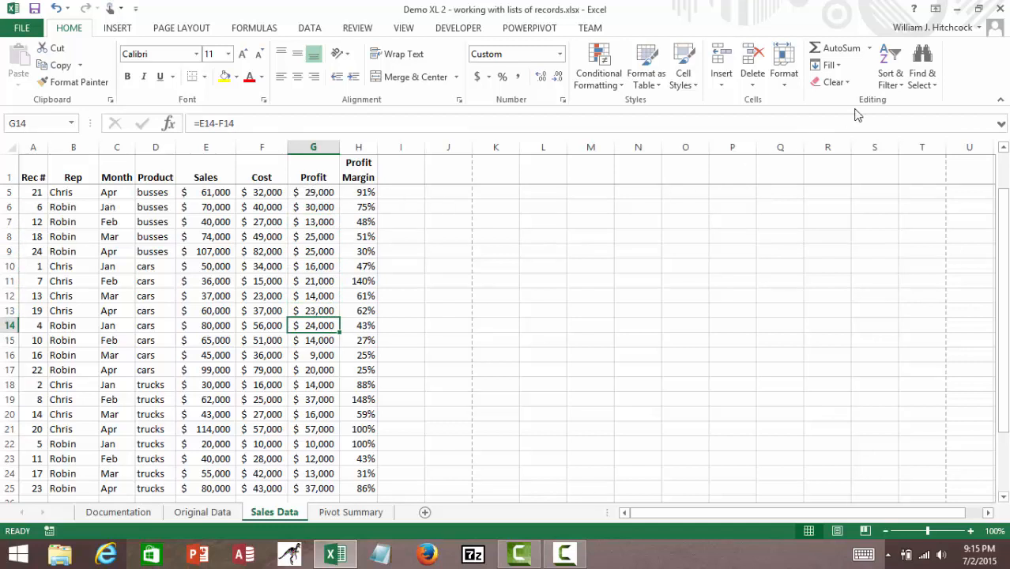
{"action": "left_click", "coordinate": [893, 82]}
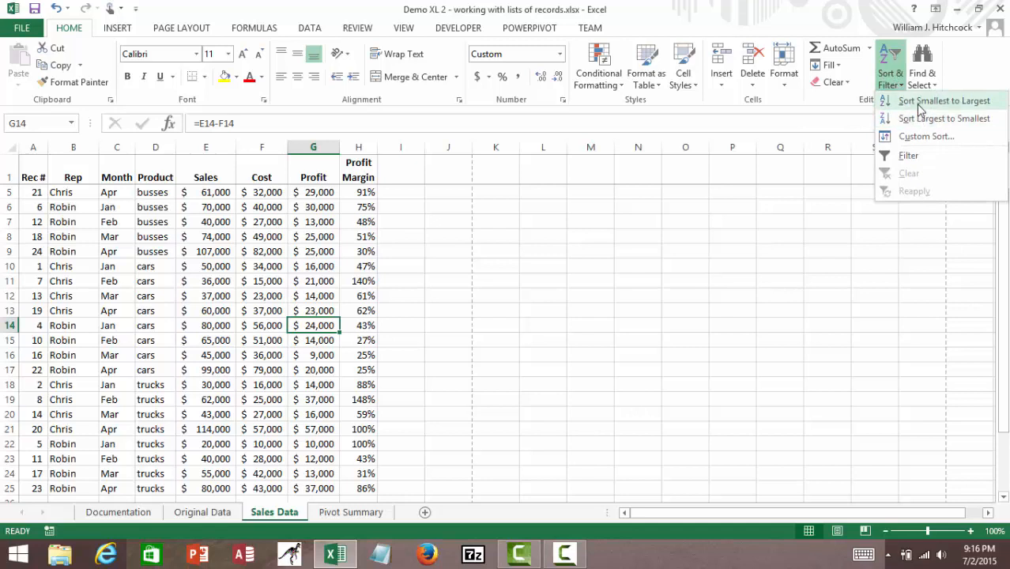
{"action": "left_click", "coordinate": [920, 104]}
Try shading the Profit cells G19:G25 with a blue fill, and undo the fill.
{"action": "key", "text": "Down"}
{"action": "key", "text": "Down"}
{"action": "key", "text": "Down"}
{"action": "key", "text": "Down"}
{"action": "key", "text": "Down"}
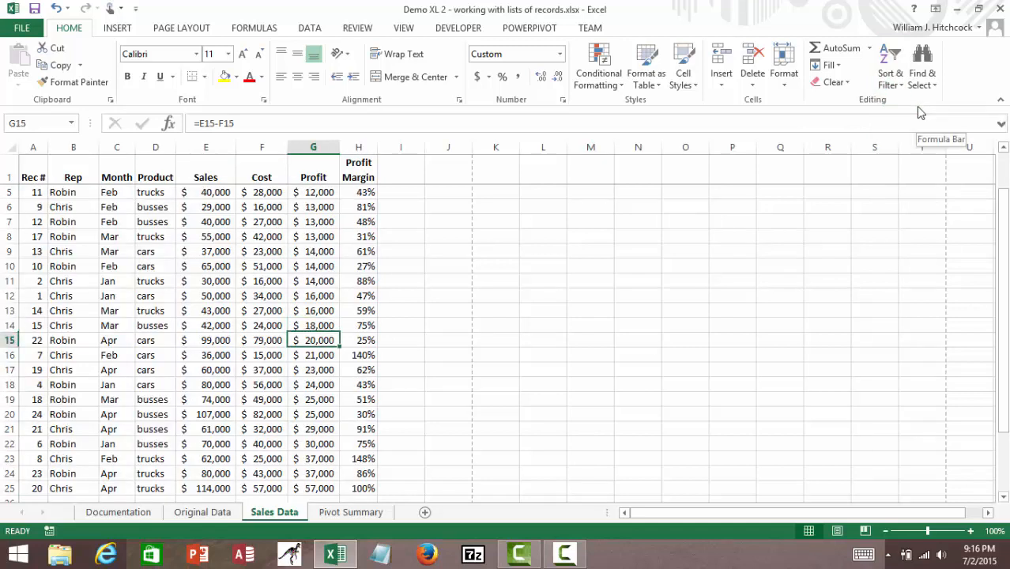
{"action": "key", "text": "shift+Down"}
{"action": "key", "text": "shift+Down"}
{"action": "key", "text": "shift+Down"}
{"action": "key", "text": "shift+Down"}
{"action": "key", "text": "shift+Down"}
{"action": "key", "text": "shift+Down"}
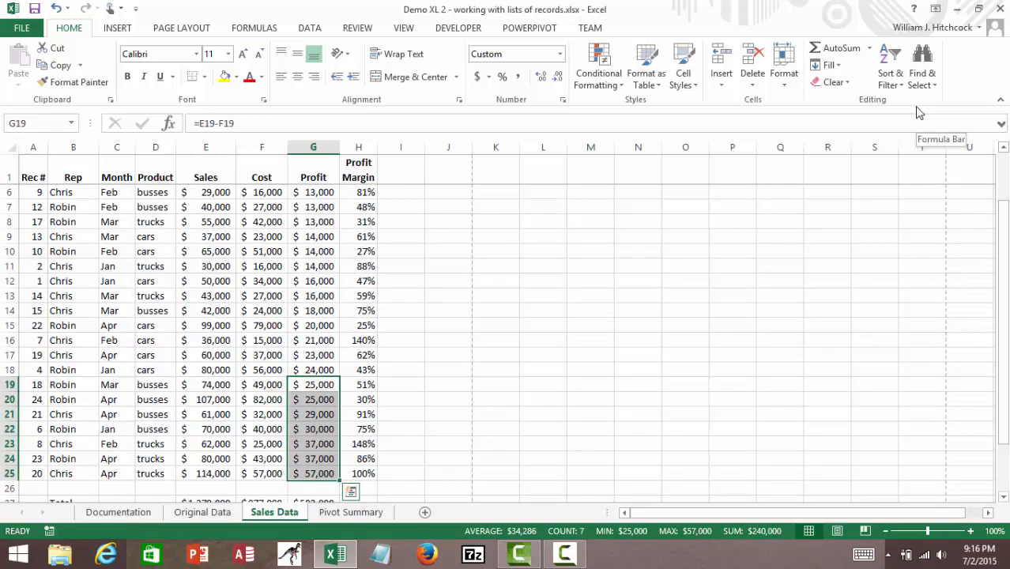
{"action": "left_click", "coordinate": [235, 77]}
{"action": "left_click", "coordinate": [276, 117]}
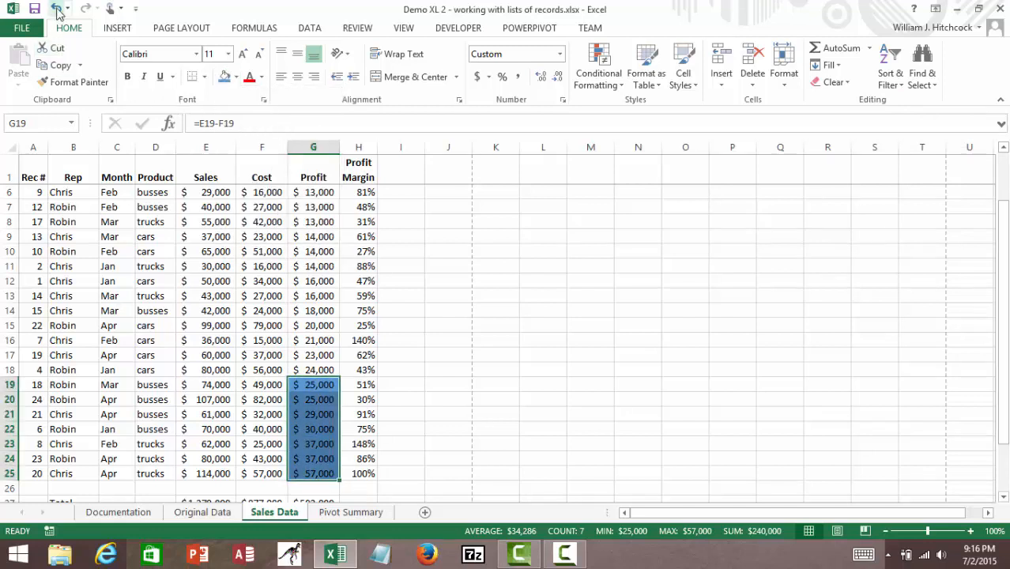
{"action": "left_click", "coordinate": [57, 10]}
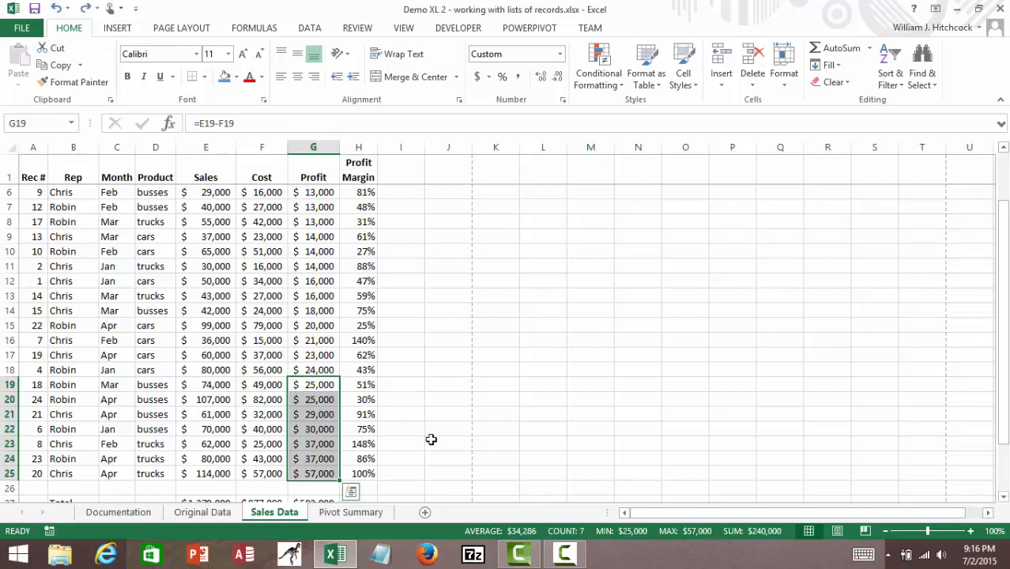
Insert two blank rows above the header row of the Sales Data sheet.
{"action": "left_click", "coordinate": [319, 313]}
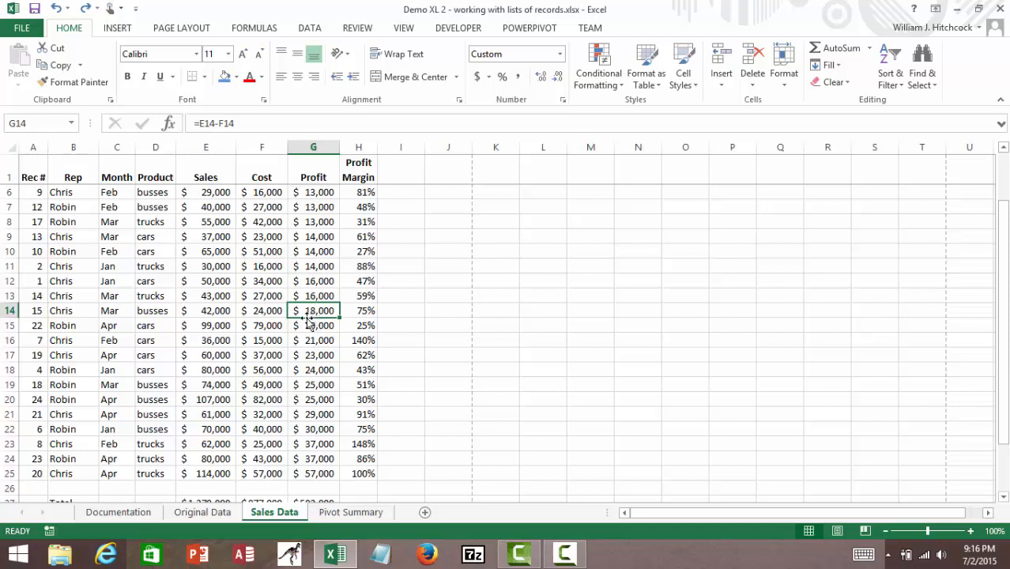
{"action": "left_click", "coordinate": [10, 172]}
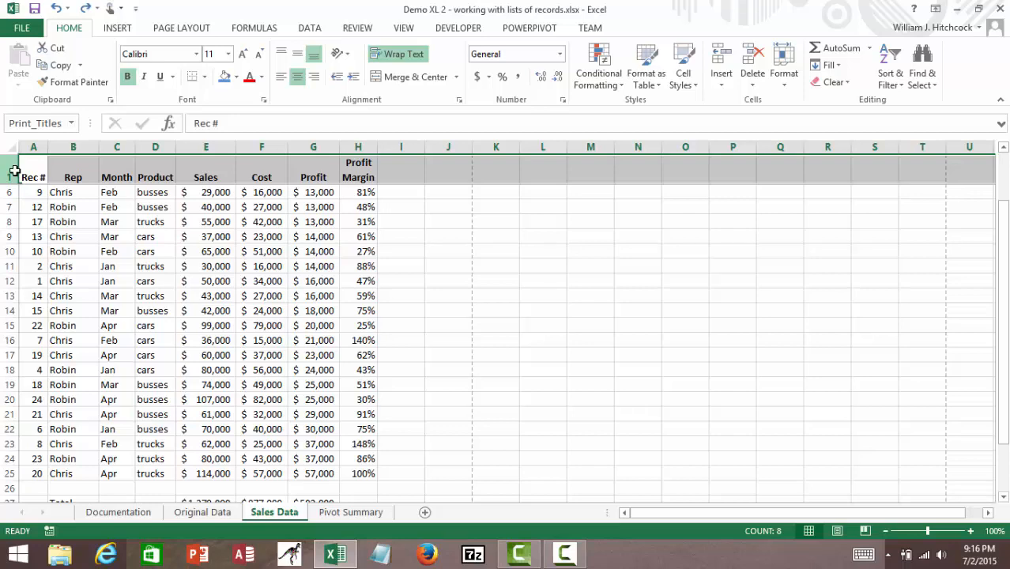
{"action": "key", "text": "shift+Down"}
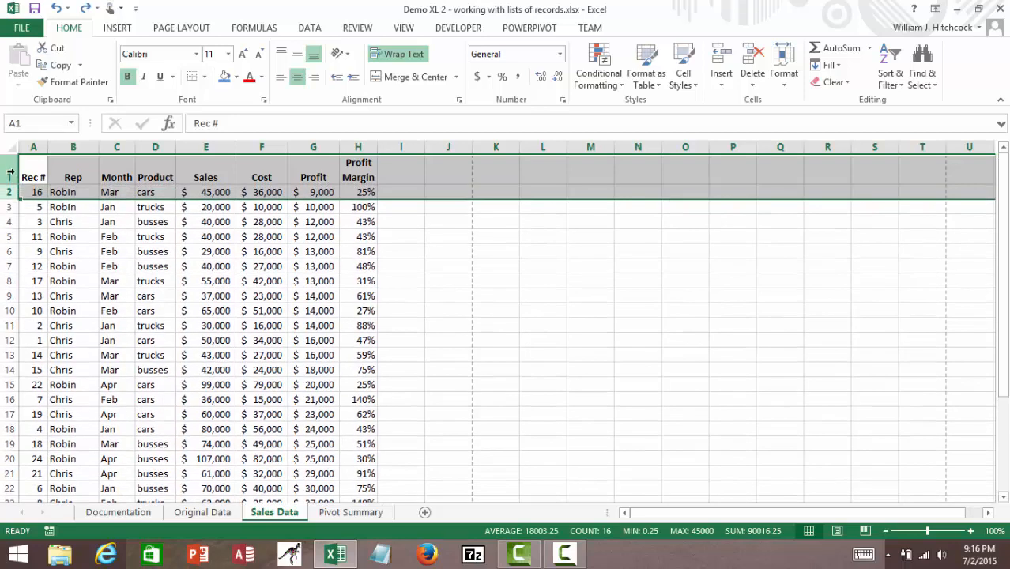
{"action": "right_click", "coordinate": [11, 177]}
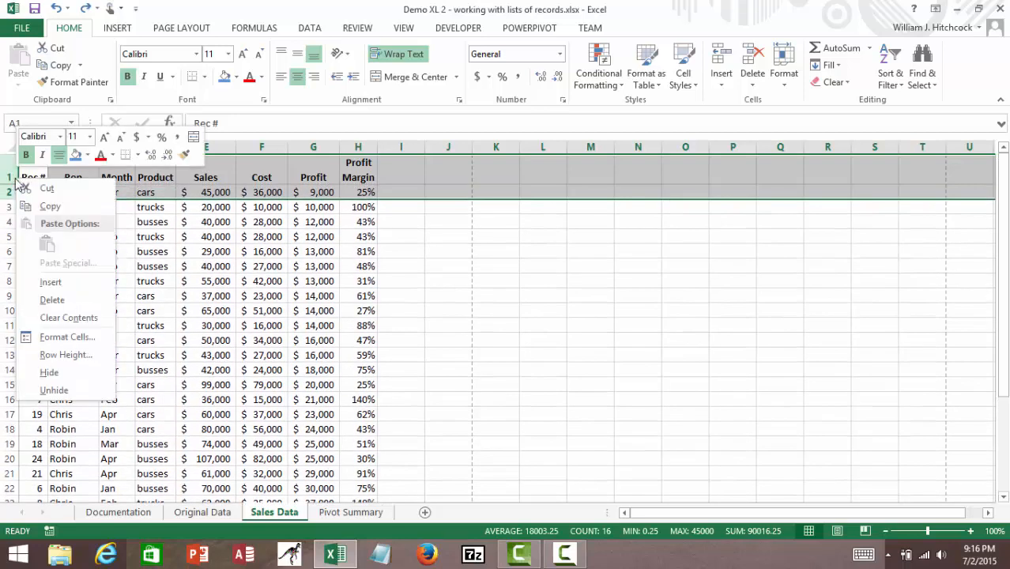
{"action": "left_click", "coordinate": [43, 276]}
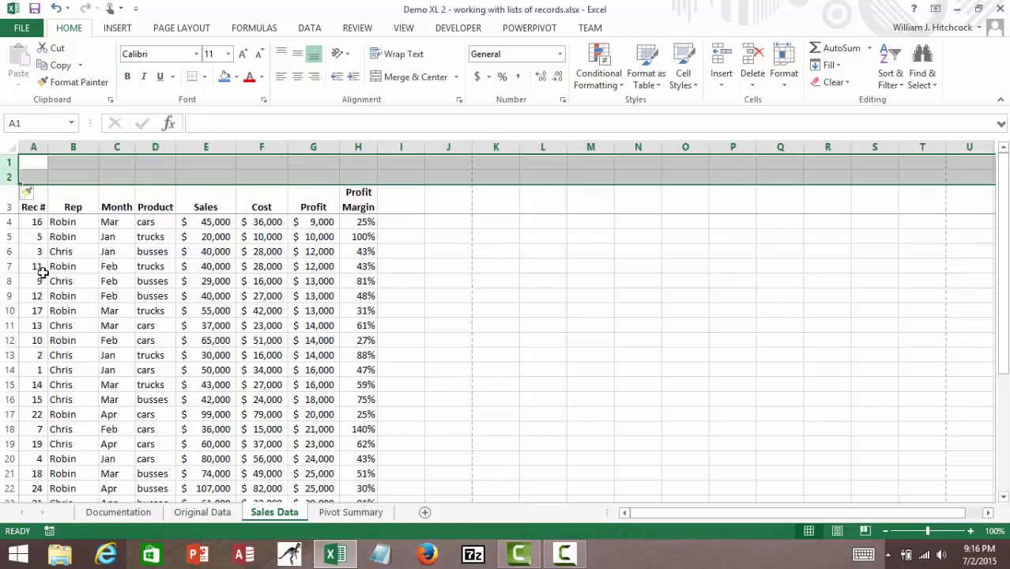
{"action": "left_click", "coordinate": [36, 222]}
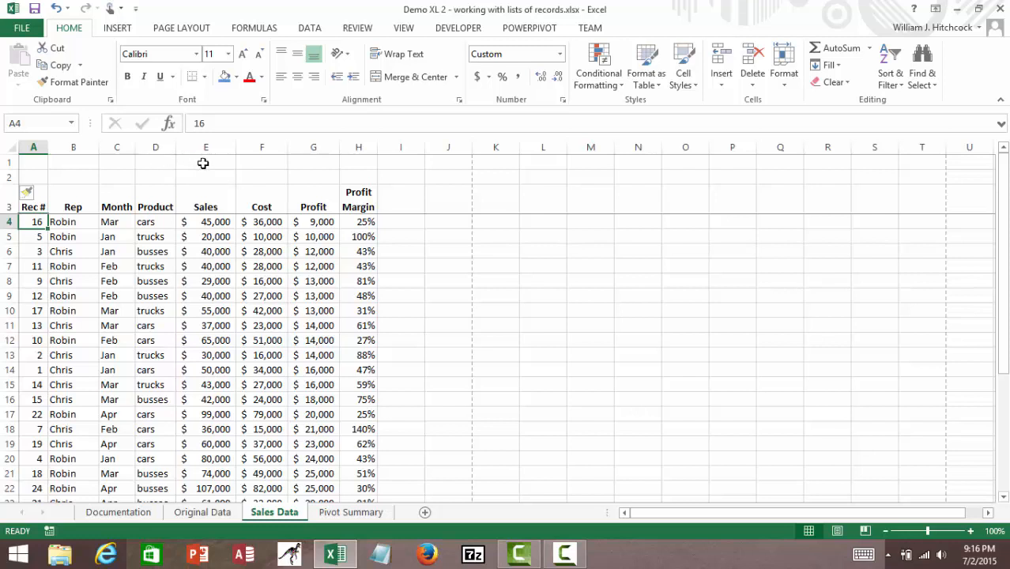
Enter 25000 in cell G1 above the Profit column and copy the Profit cells' currency format onto it.
{"action": "left_click", "coordinate": [298, 163]}
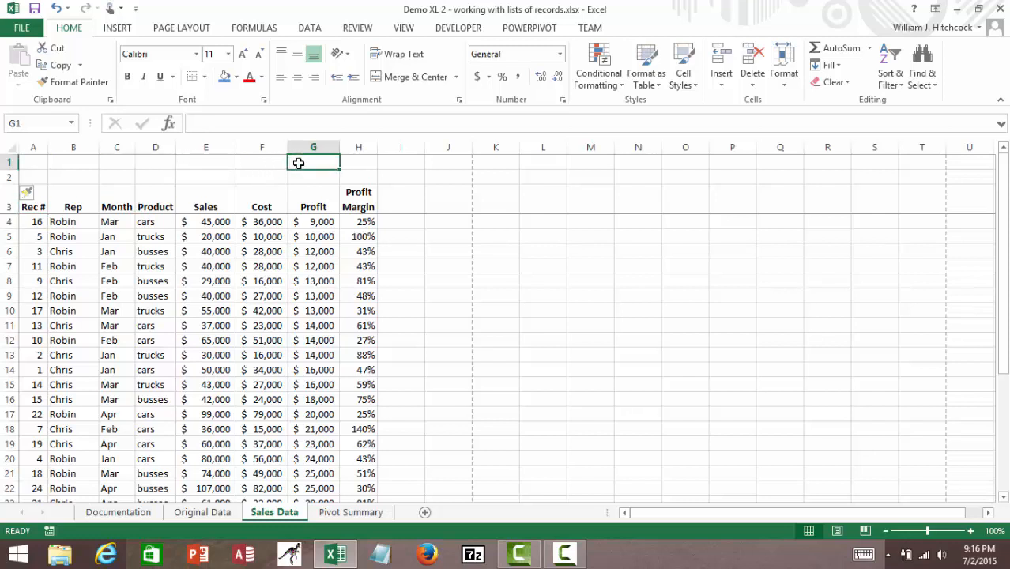
{"action": "type", "text": "25000"}
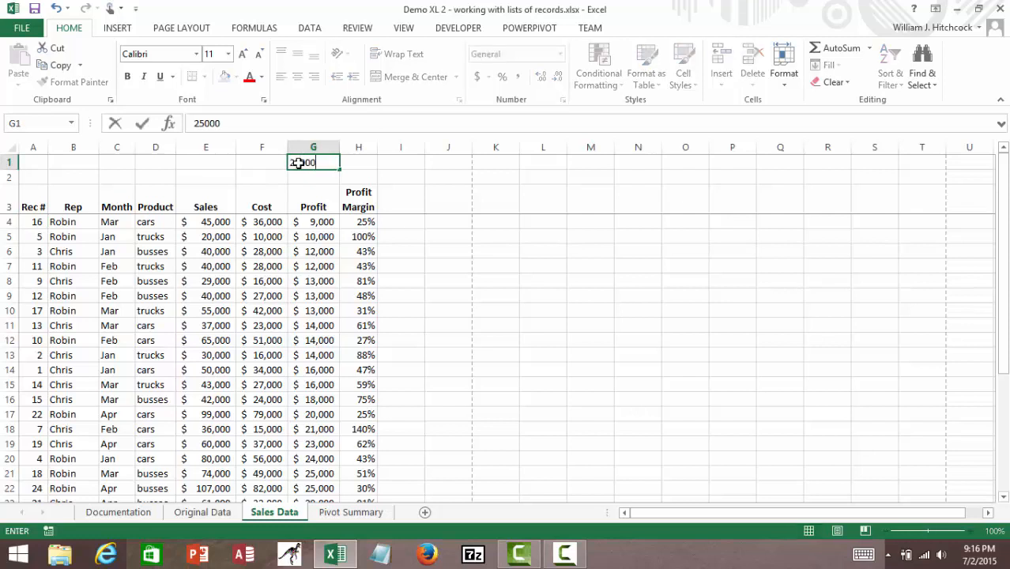
{"action": "key", "text": "Return"}
{"action": "left_click", "coordinate": [298, 163]}
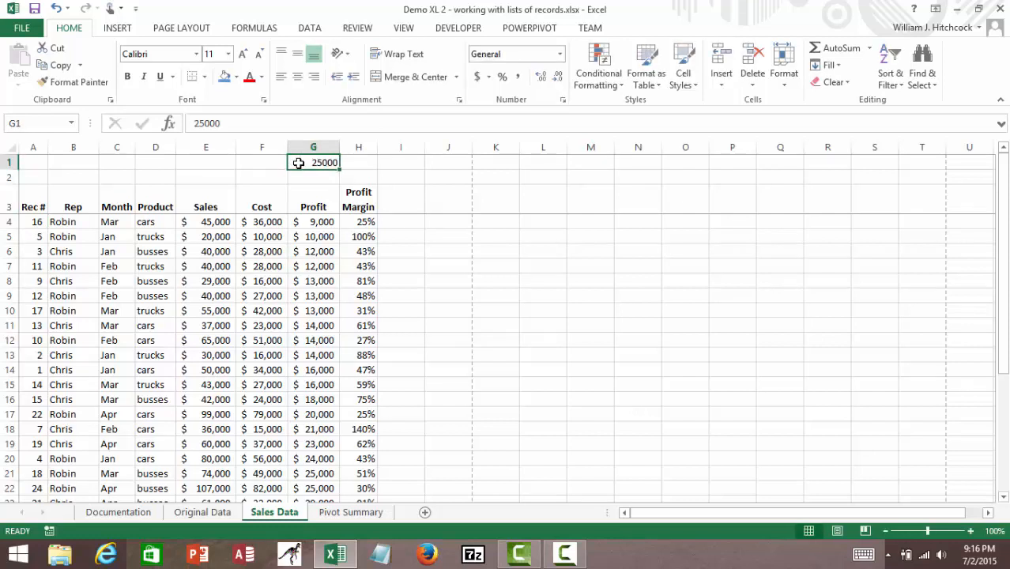
{"action": "left_click", "coordinate": [315, 236]}
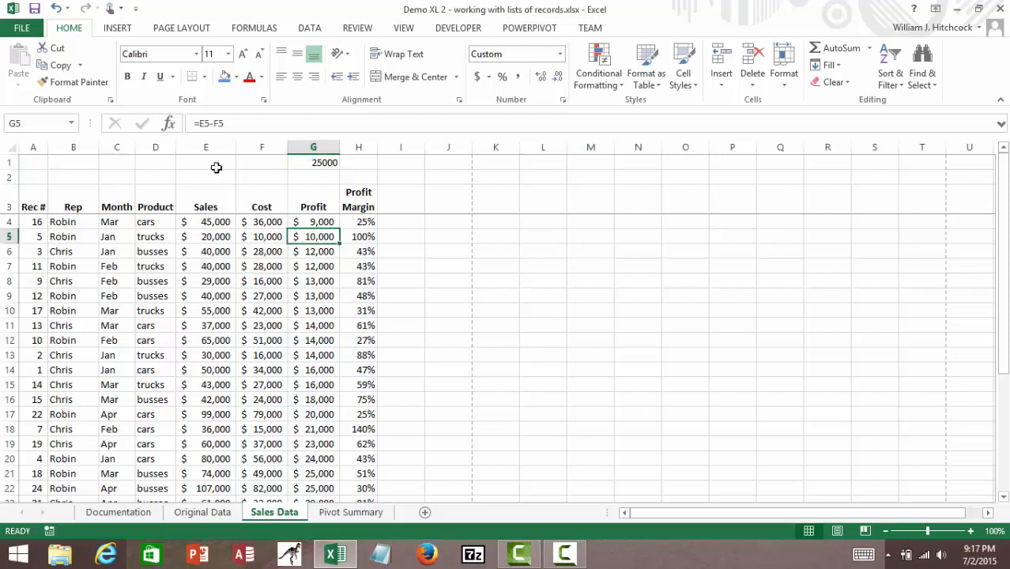
{"action": "left_click", "coordinate": [72, 83]}
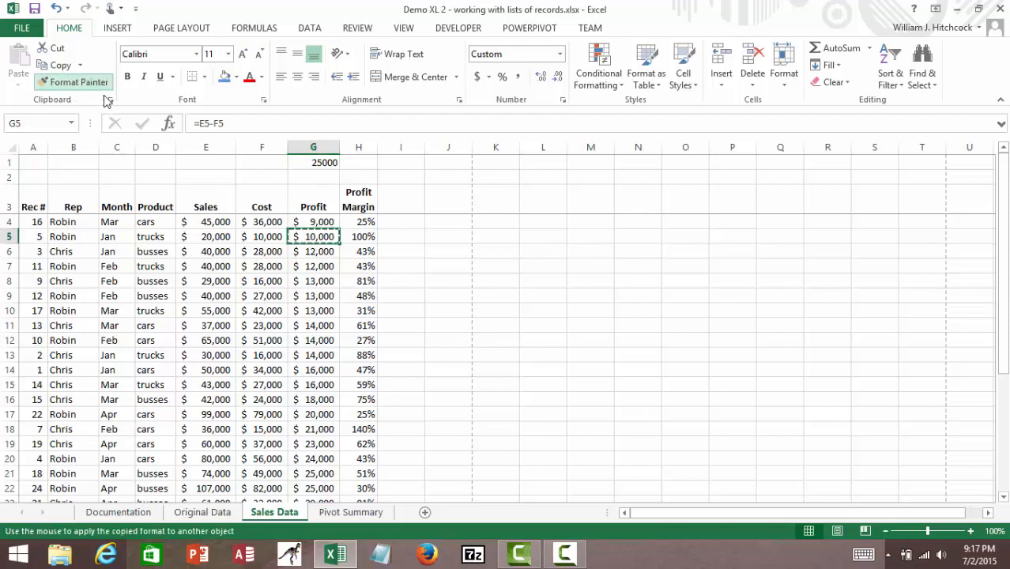
{"action": "left_click", "coordinate": [317, 163]}
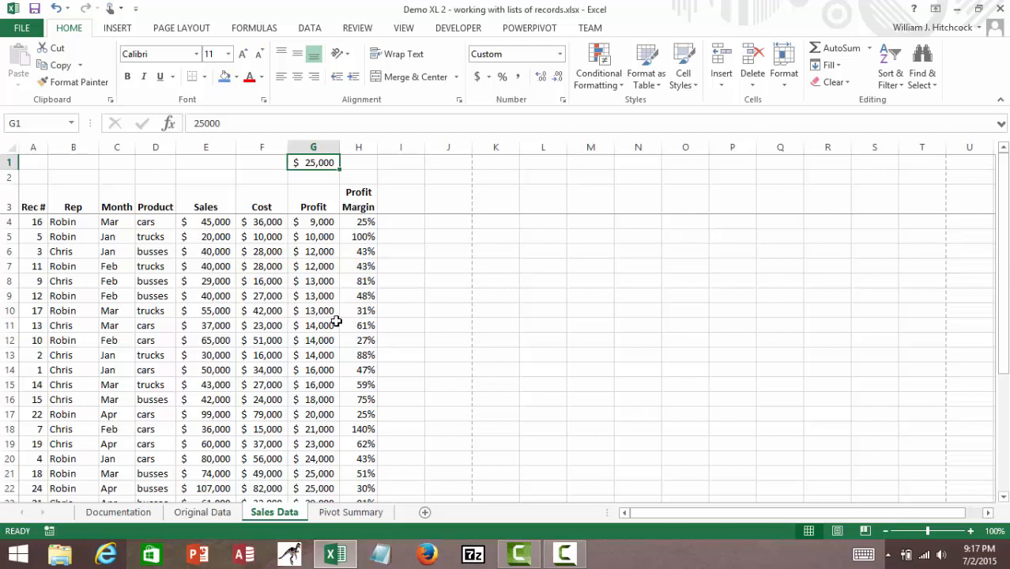
Create a conditional formatting rule for cell G1 that formats cell values greater than or equal to =G$1.
{"action": "left_click", "coordinate": [596, 80]}
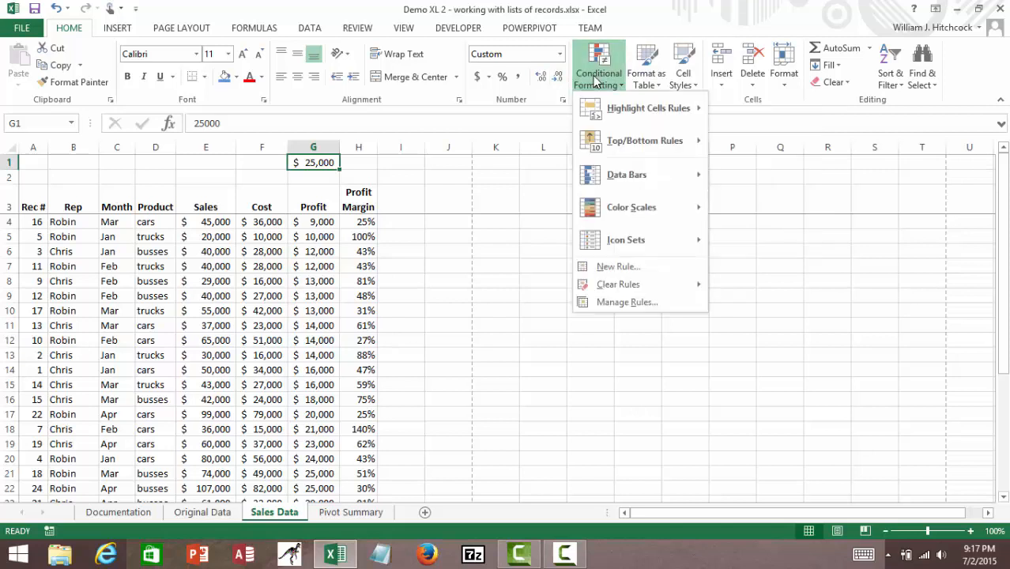
{"action": "left_click", "coordinate": [616, 269]}
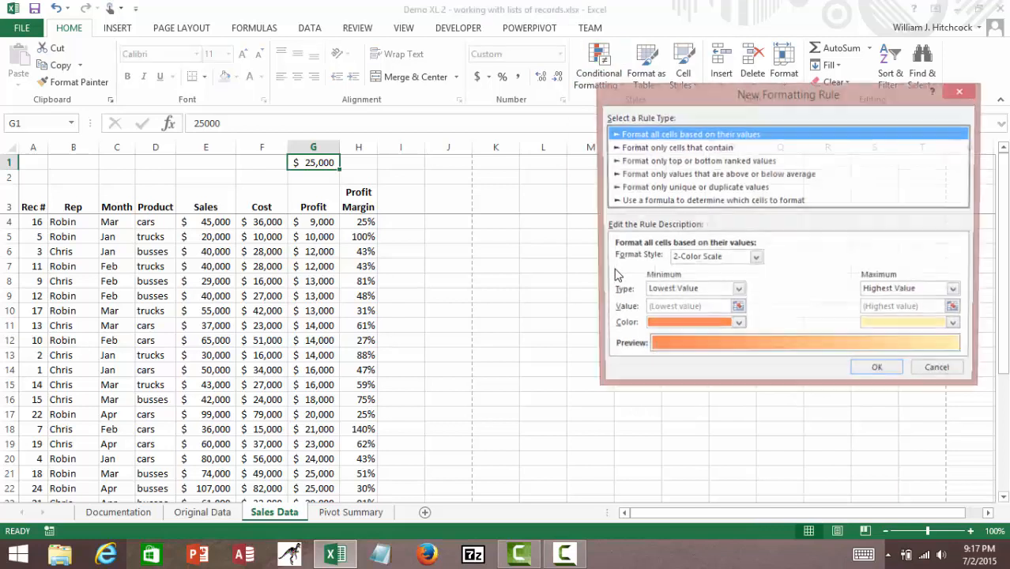
{"action": "left_click", "coordinate": [648, 149]}
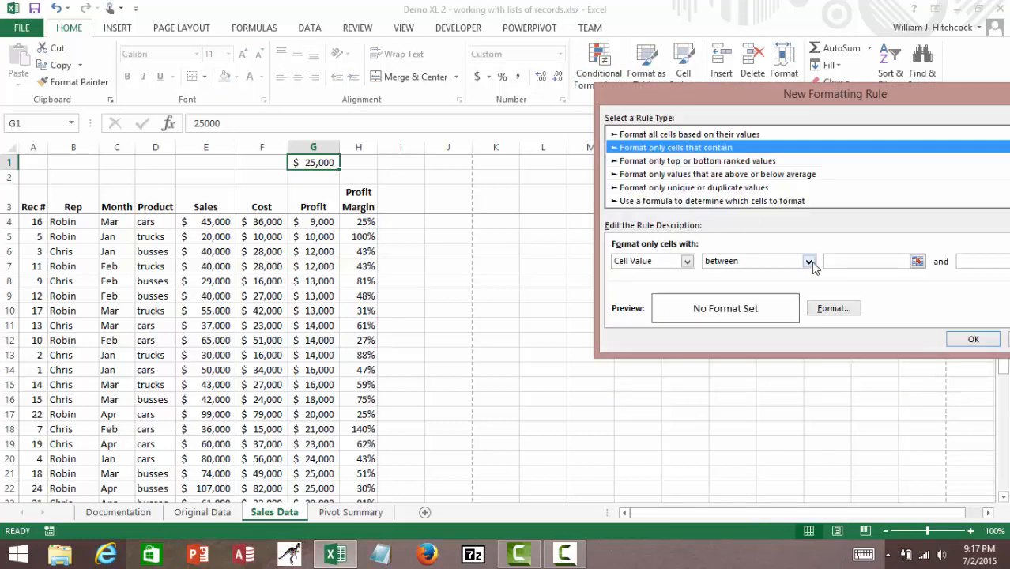
{"action": "left_click", "coordinate": [810, 262]}
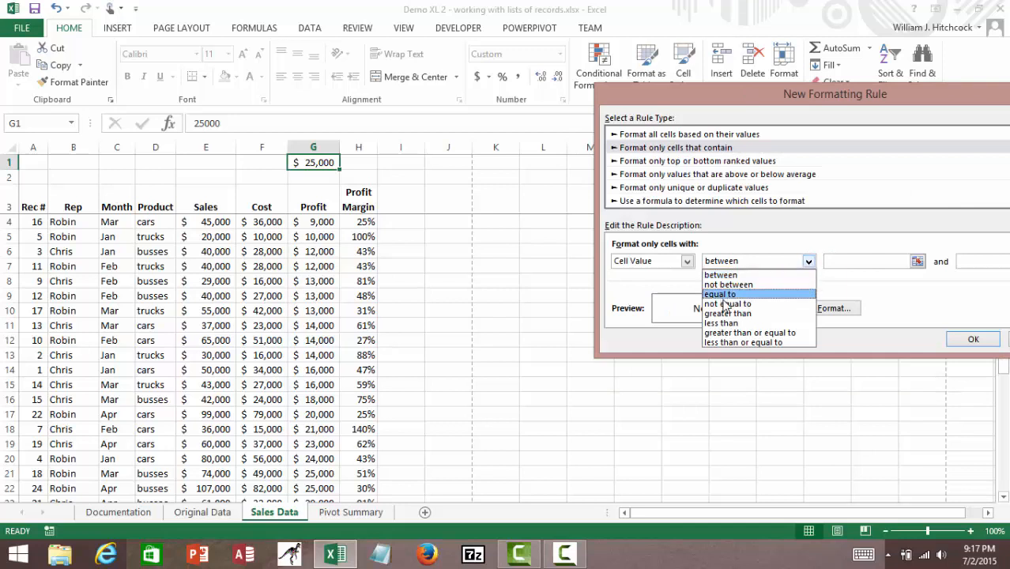
{"action": "left_click", "coordinate": [732, 333]}
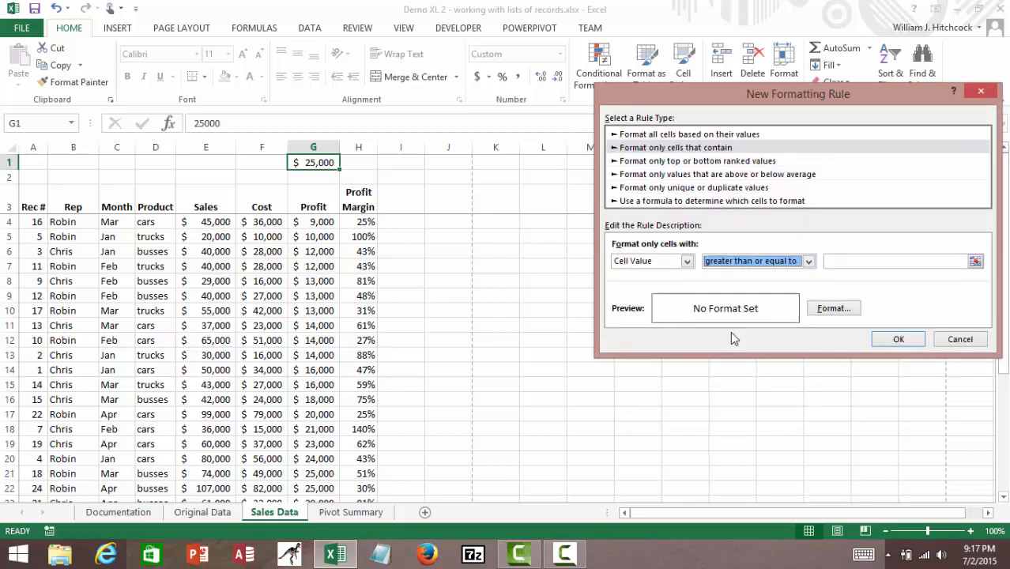
{"action": "left_click", "coordinate": [843, 262]}
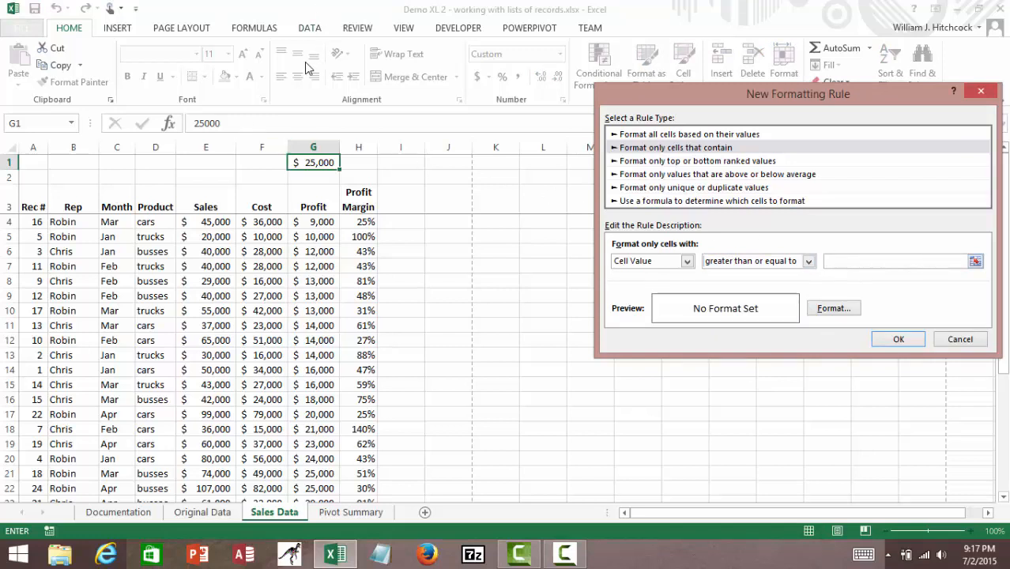
{"action": "left_click", "coordinate": [307, 164]}
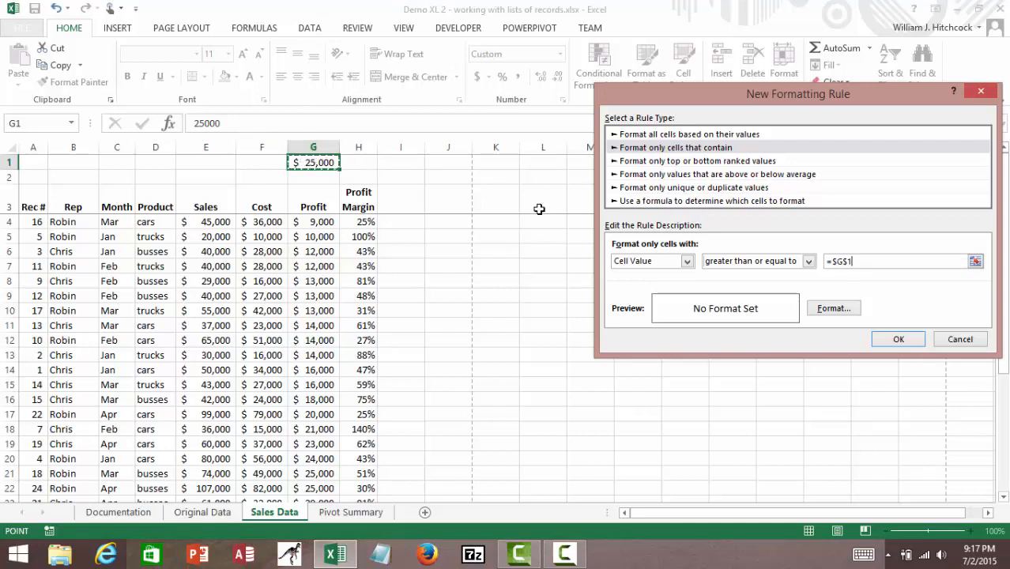
{"action": "left_click", "coordinate": [837, 261]}
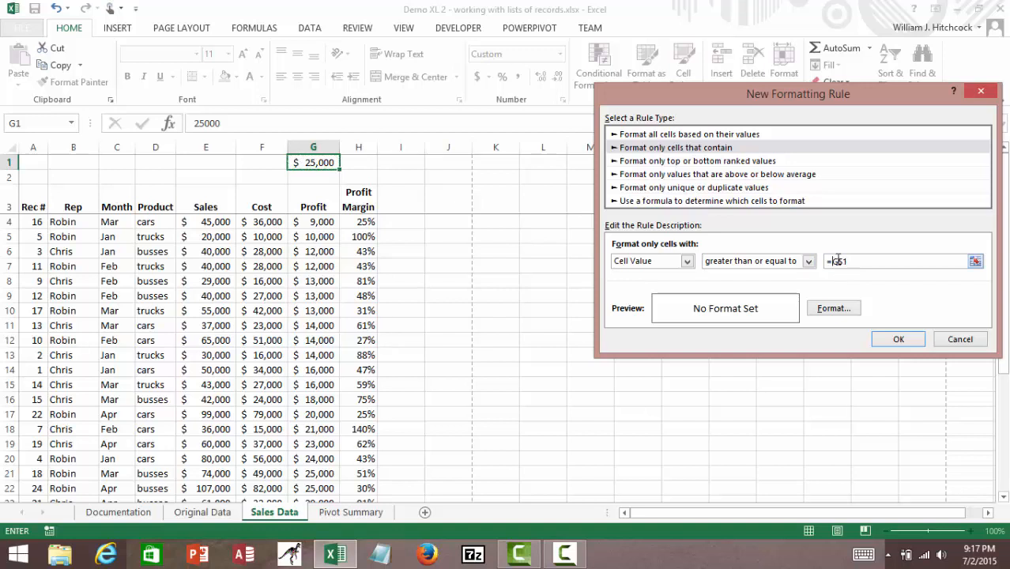
Give the rule a bold italic font and a light orange fill, and apply it to G1.
{"action": "left_click", "coordinate": [832, 310]}
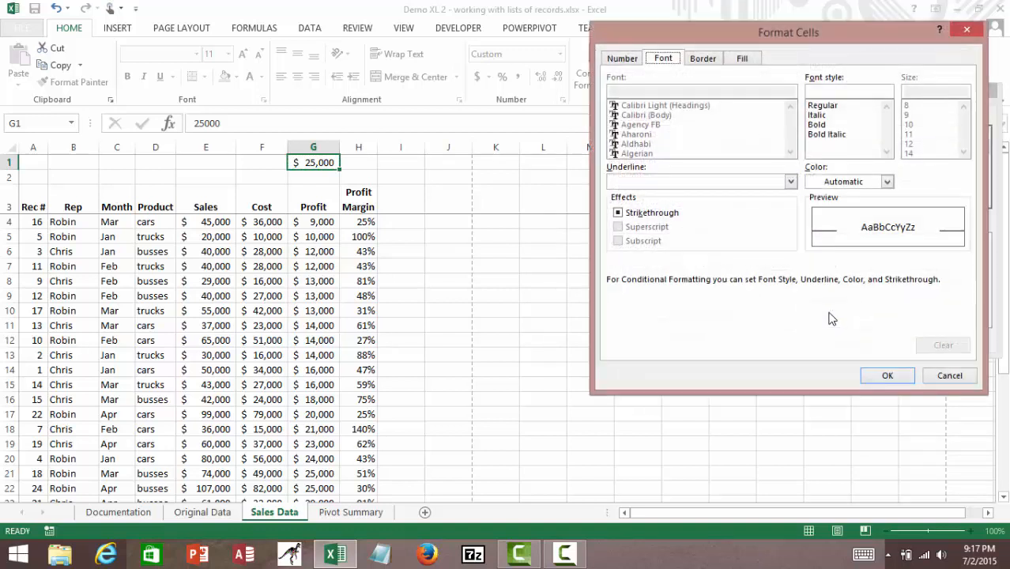
{"action": "left_click", "coordinate": [819, 135]}
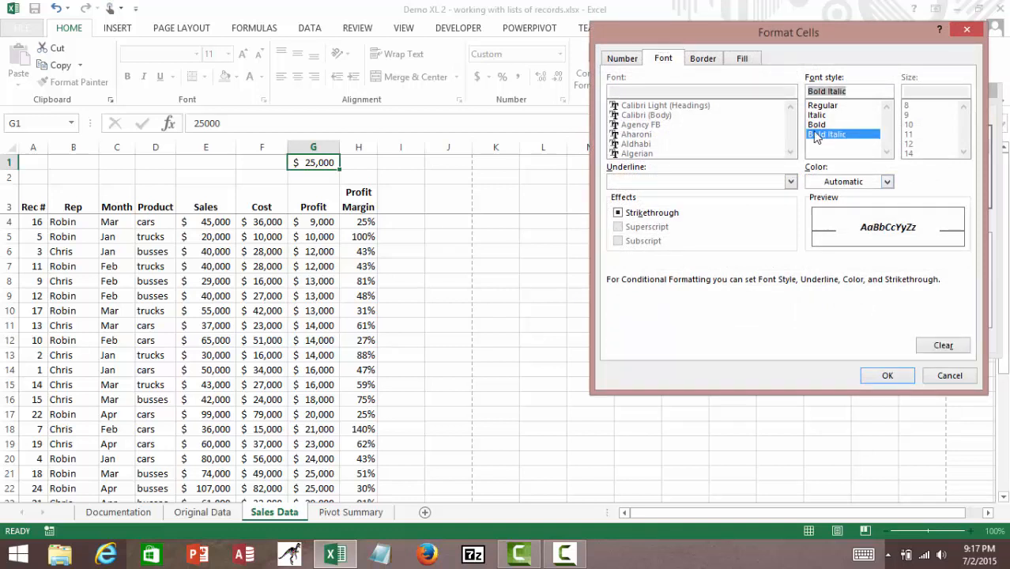
{"action": "left_click", "coordinate": [744, 60]}
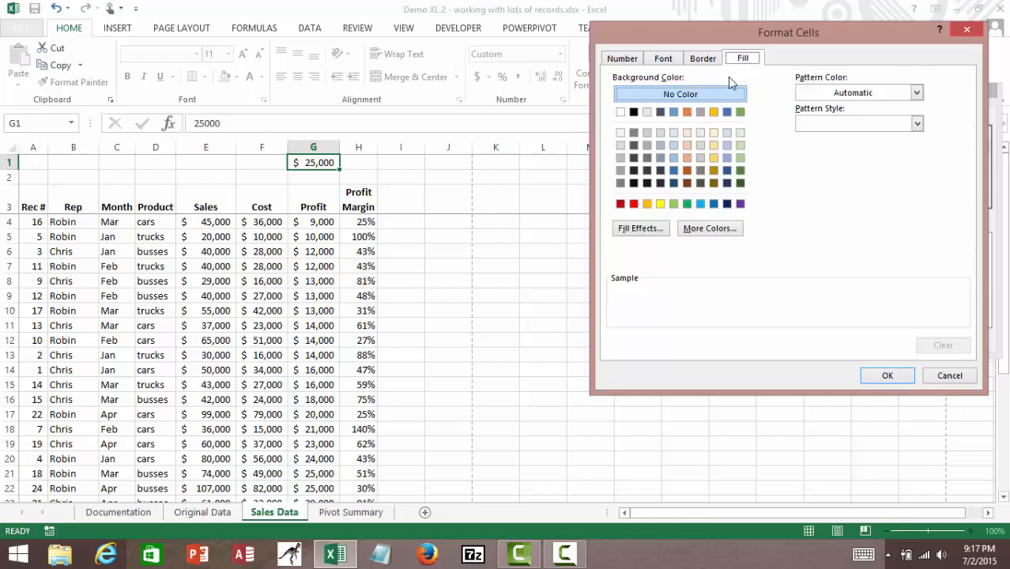
{"action": "left_click", "coordinate": [714, 136]}
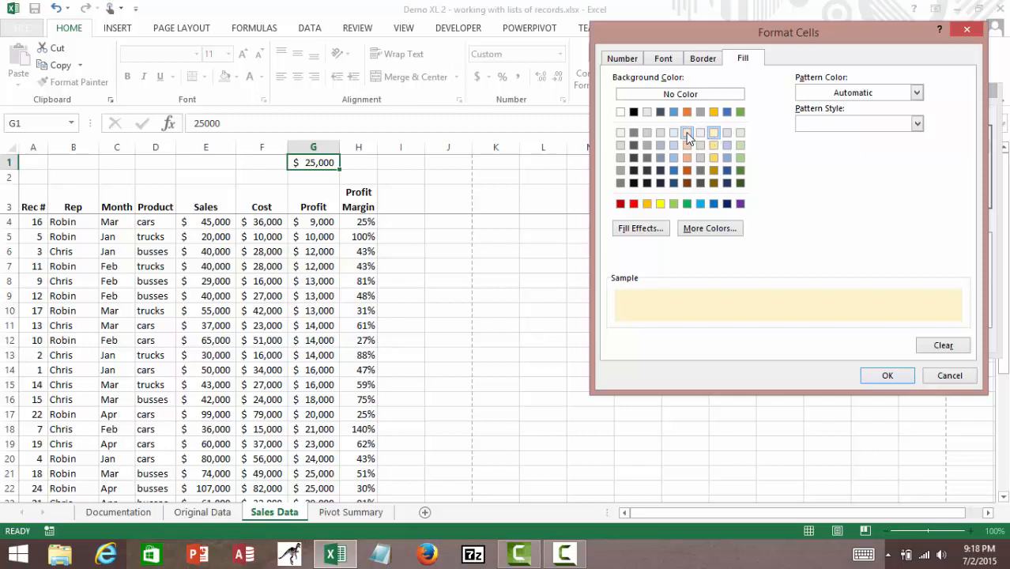
{"action": "left_click", "coordinate": [687, 134]}
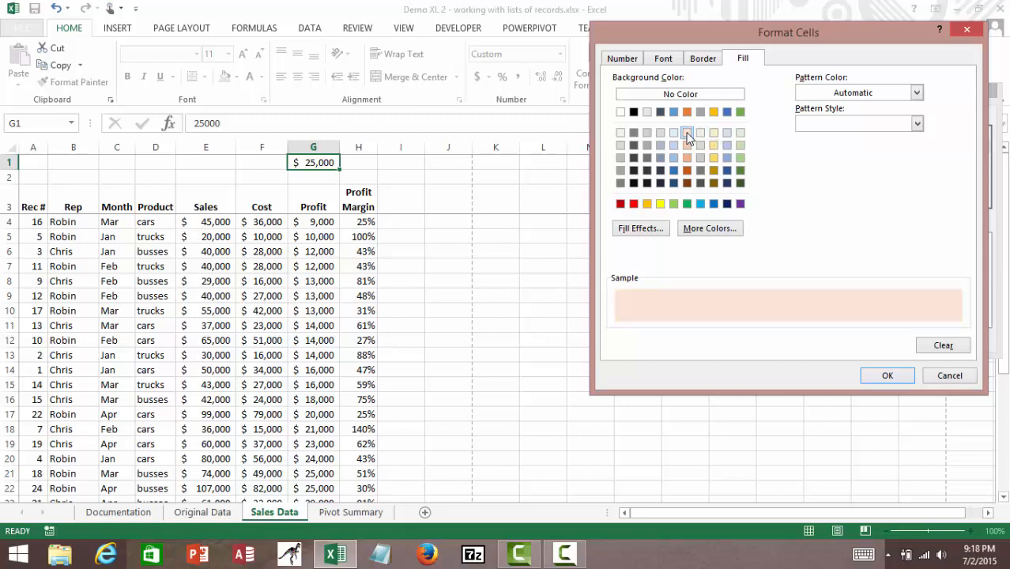
{"action": "left_click", "coordinate": [876, 376]}
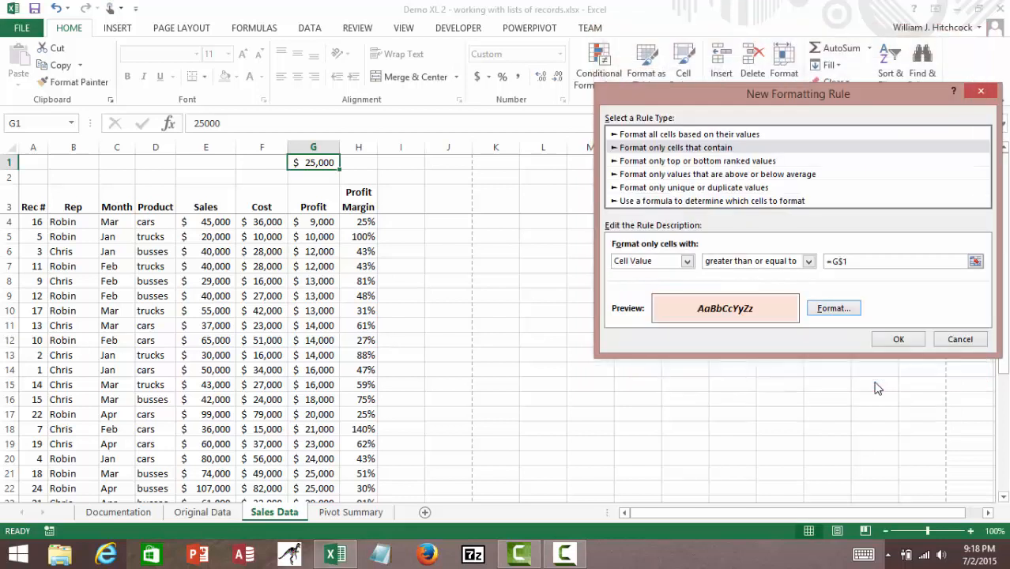
{"action": "left_click", "coordinate": [895, 340]}
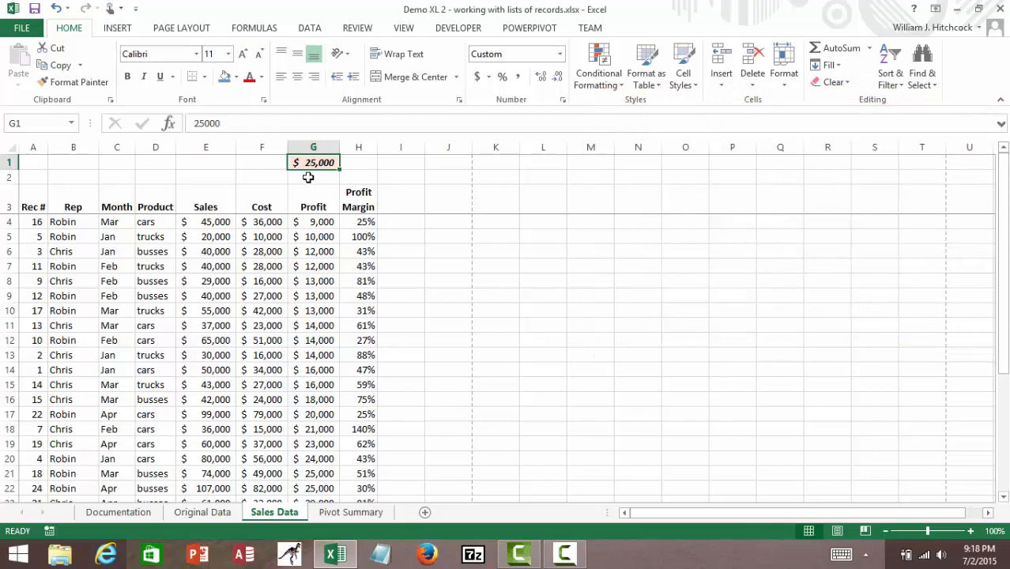
Copy the formatting of G1 onto the Profit cells G4:G27 with Format Painter.
{"action": "left_click", "coordinate": [73, 82]}
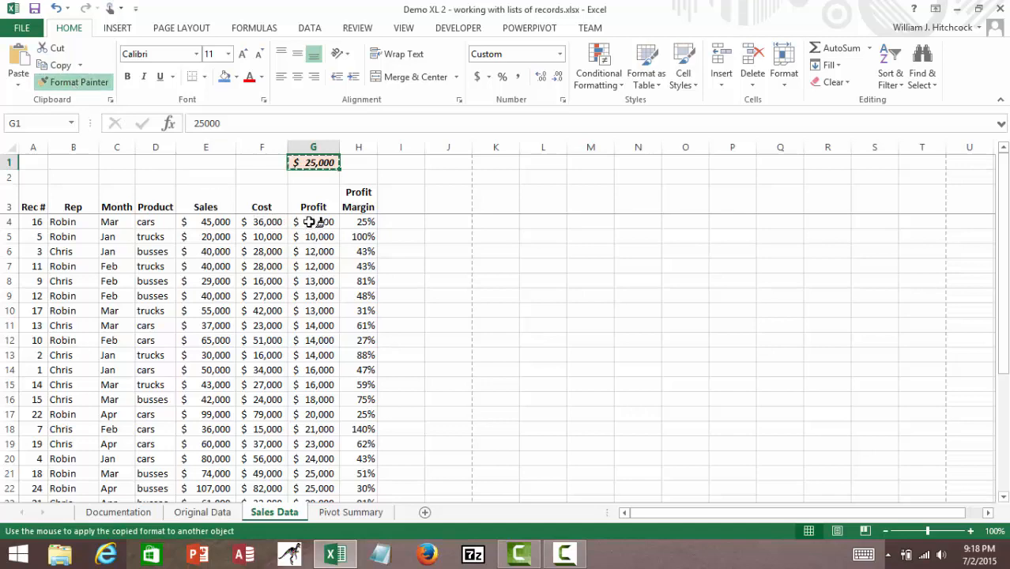
{"action": "mouse_move", "coordinate": [309, 221]}
{"action": "left_mouse_down"}
{"action": "mouse_move", "coordinate": [310, 511]}
{"action": "mouse_move", "coordinate": [320, 401]}
{"action": "left_mouse_up"}
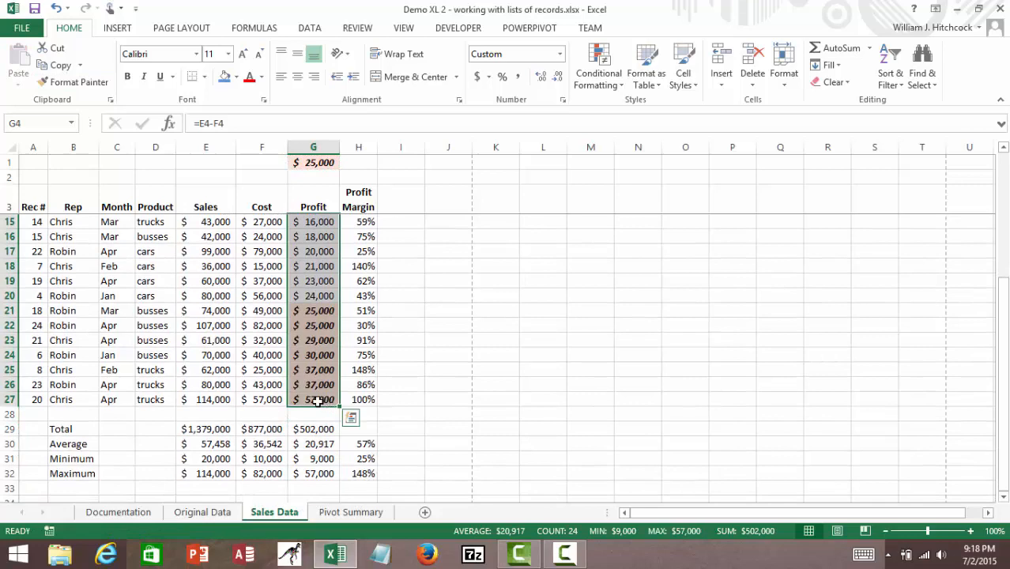
Go through the Profit column to check which cells the conditional format highlights.
{"action": "key", "text": "Up"}
{"action": "key", "text": "Up"}
{"action": "key", "text": "Up"}
{"action": "key", "text": "Down"}
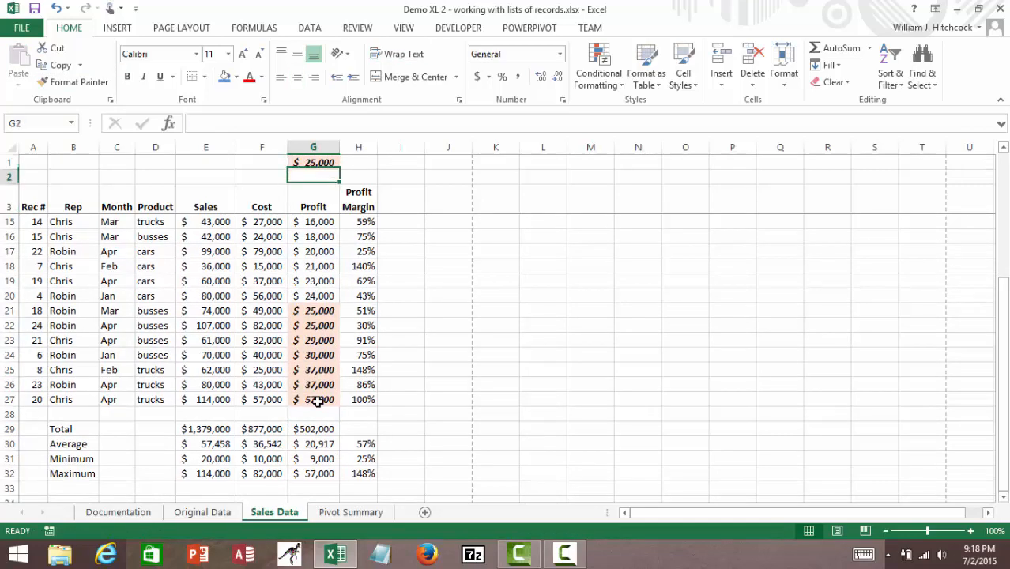
{"action": "key", "text": "Down"}
{"action": "key", "text": "Down"}
{"action": "key", "text": "Down"}
{"action": "key", "text": "Down"}
{"action": "key", "text": "Down"}
{"action": "key", "text": "Down"}
{"action": "key", "text": "Down"}
{"action": "key", "text": "Down"}
{"action": "key", "text": "Down"}
{"action": "key", "text": "Down"}
{"action": "key", "text": "Down"}
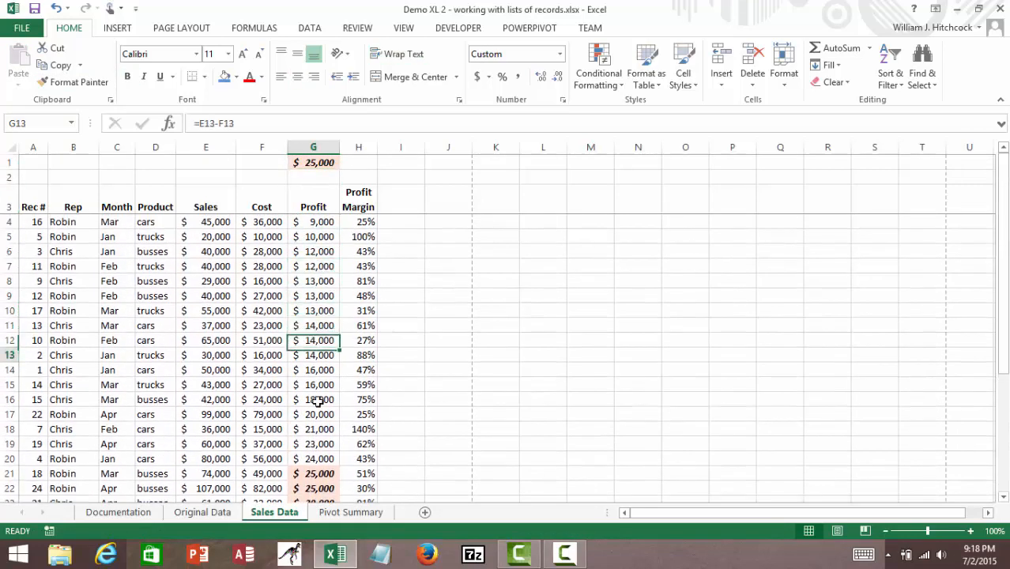
{"action": "key", "text": "Down"}
{"action": "key", "text": "Down"}
{"action": "key", "text": "Down"}
{"action": "key", "text": "Down"}
{"action": "key", "text": "Down"}
{"action": "key", "text": "Down"}
{"action": "key", "text": "Down"}
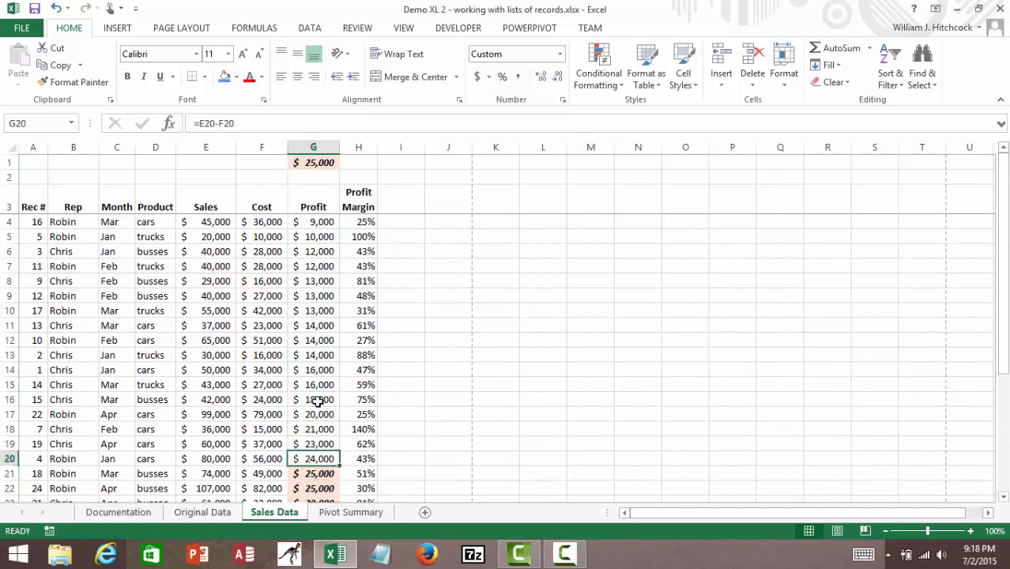
Try a threshold of 15000 in cell G1 to test the conditional formatting.
{"action": "key", "text": "Up"}
{"action": "key", "text": "Up"}
{"action": "key", "text": "Up"}
{"action": "key", "text": "Up"}
{"action": "key", "text": "Up"}
{"action": "key", "text": "Up"}
{"action": "key", "text": "Up"}
{"action": "key", "text": "Up"}
{"action": "key", "text": "Up"}
{"action": "key", "text": "Up"}
{"action": "key", "text": "Up"}
{"action": "key", "text": "Up"}
{"action": "key", "text": "Up"}
{"action": "key", "text": "Up"}
{"action": "key", "text": "Up"}
{"action": "key", "text": "Up"}
{"action": "key", "text": "Up"}
{"action": "key", "text": "Up"}
{"action": "key", "text": "Up"}
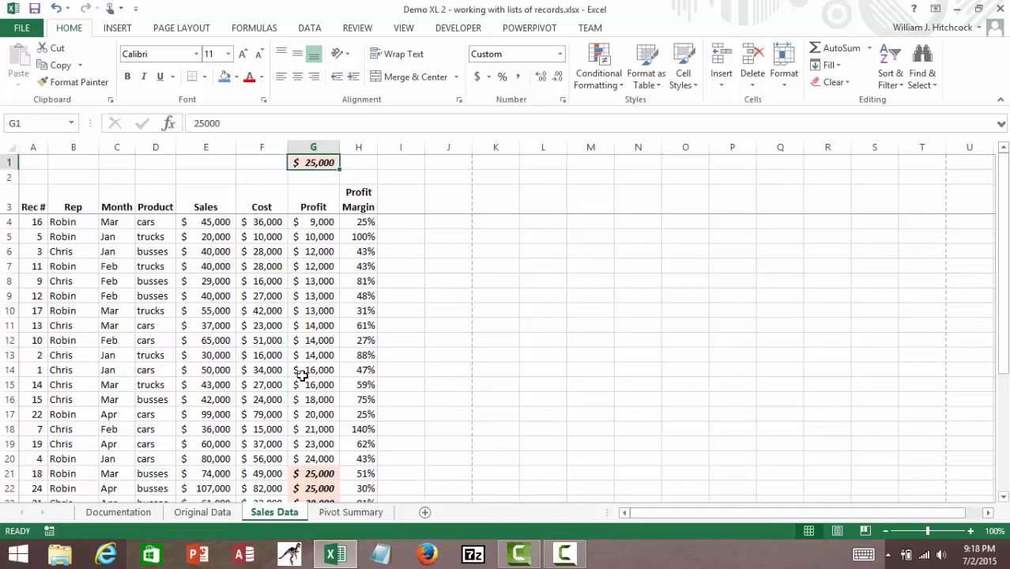
{"action": "type", "text": "15000"}
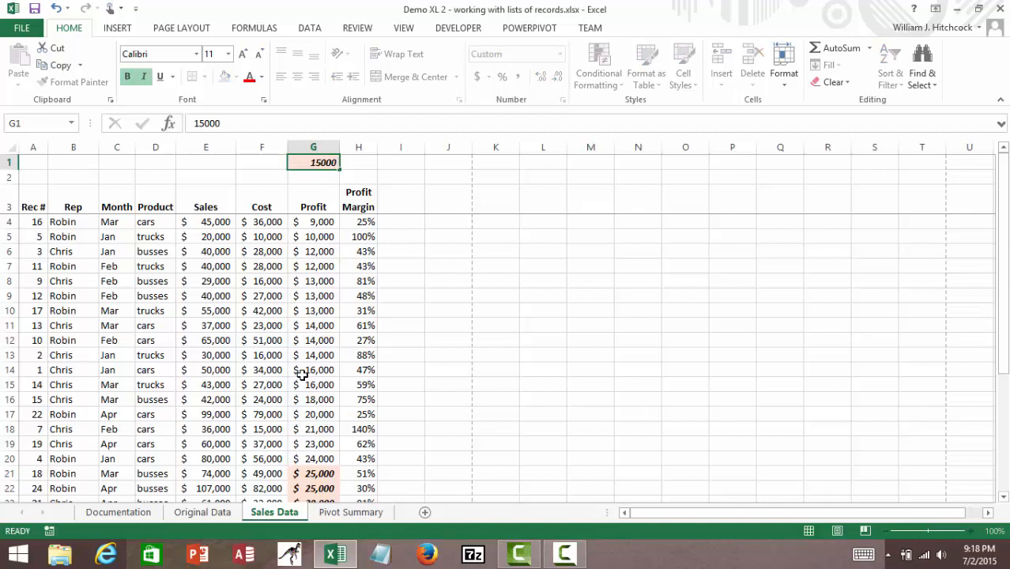
{"action": "key", "text": "Return"}
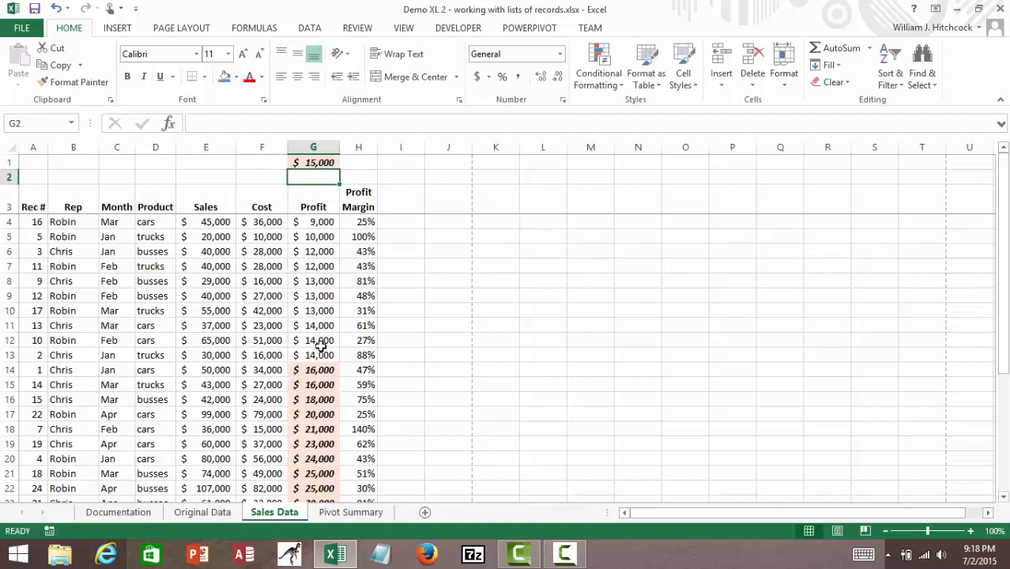
Try a threshold of 10000 in cell G1.
{"action": "left_click", "coordinate": [319, 161]}
{"action": "type", "text": "1000"}
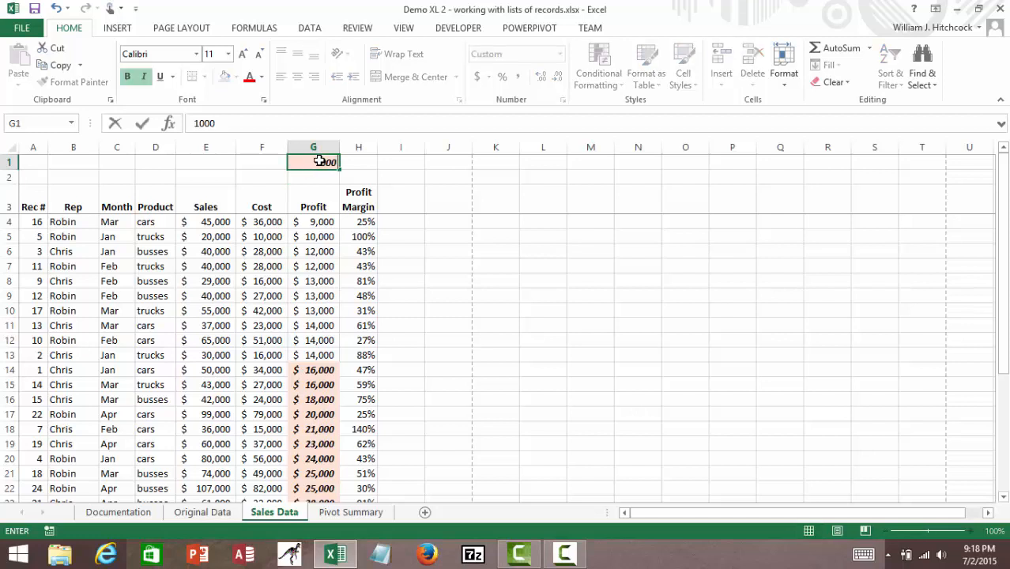
{"action": "key", "text": "Return"}
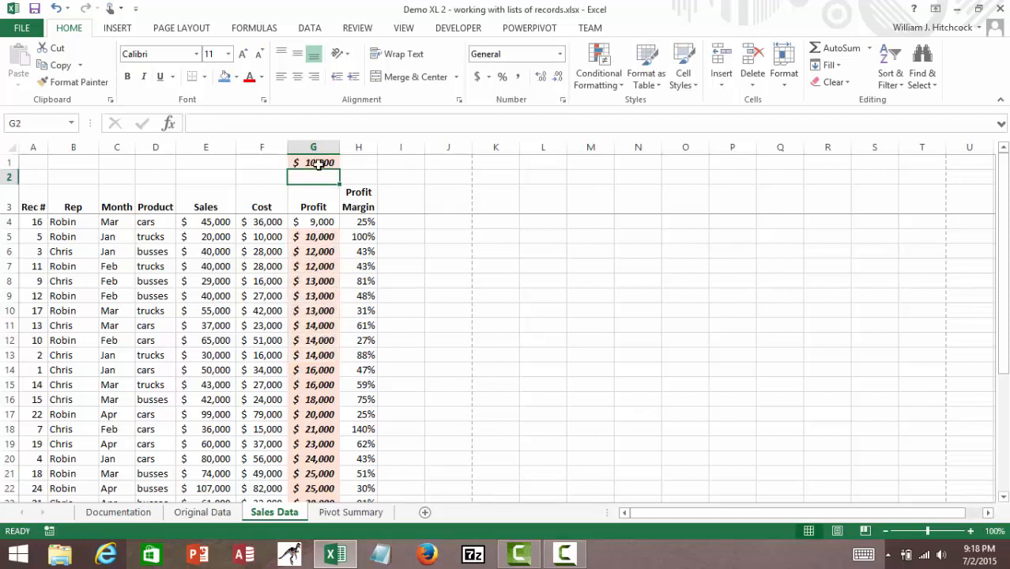
Set the threshold in cell G1 back to 25,000.
{"action": "left_click", "coordinate": [319, 162]}
{"action": "type", "text": "2"}
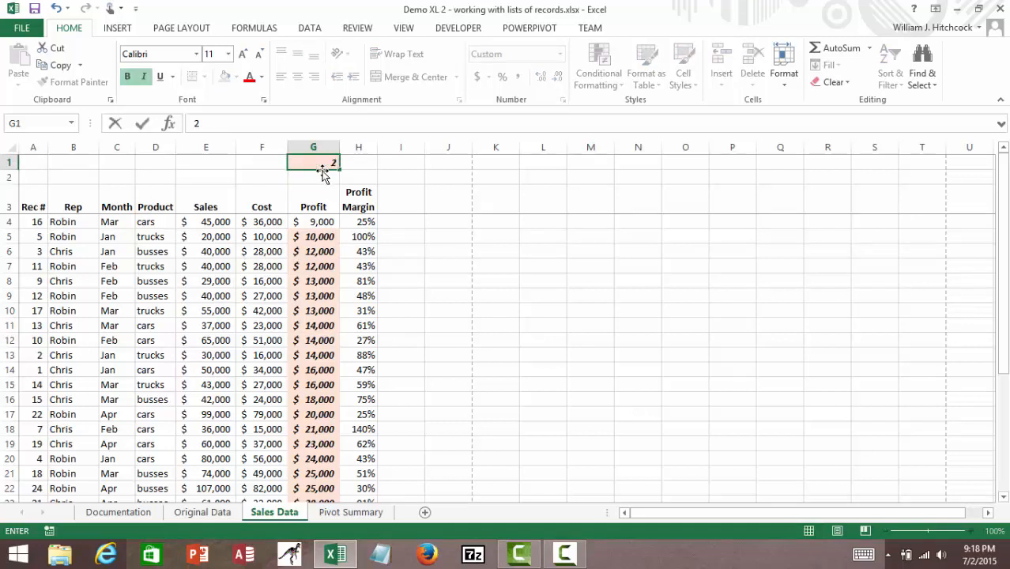
{"action": "type", "text": "5,000"}
{"action": "key", "text": "Return"}
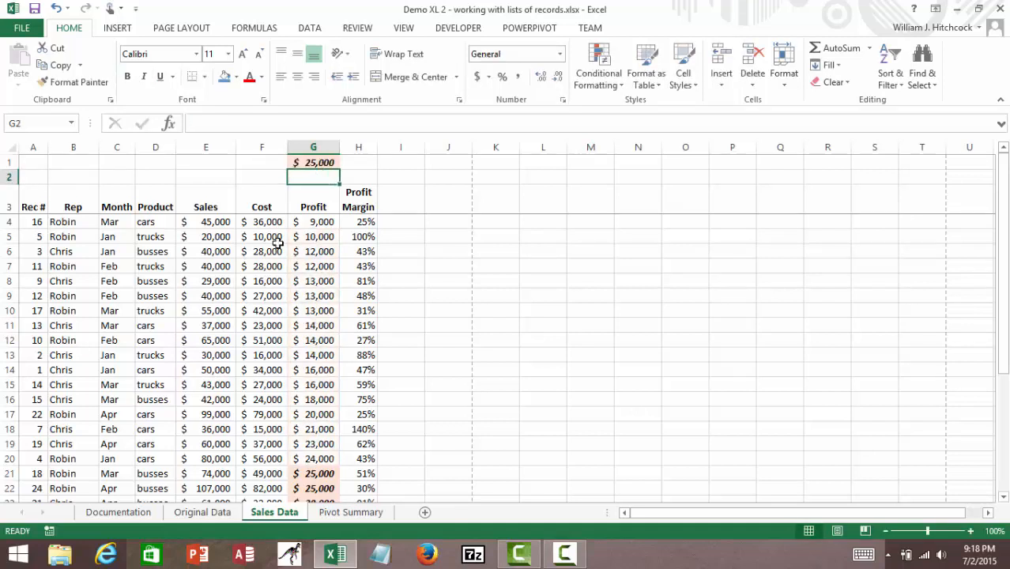
Sort the sales records by Rec # from smallest to largest.
{"action": "left_click", "coordinate": [32, 222]}
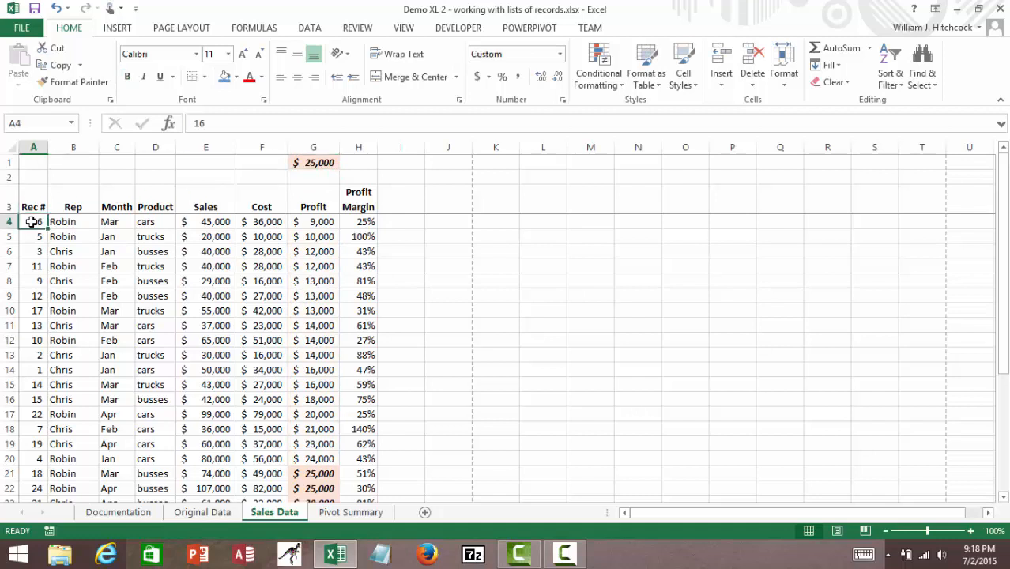
{"action": "left_click", "coordinate": [886, 70]}
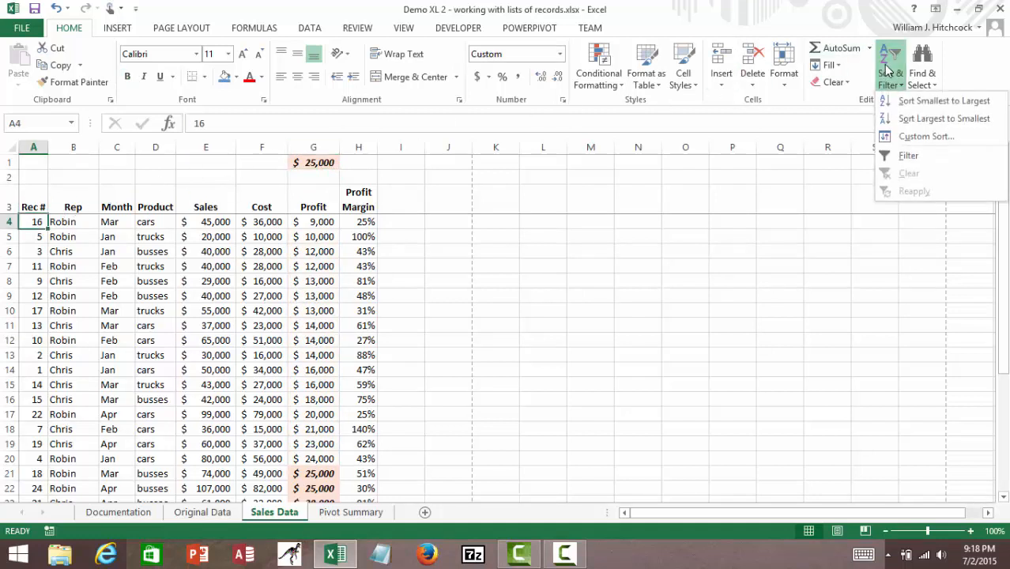
{"action": "left_click", "coordinate": [926, 101]}
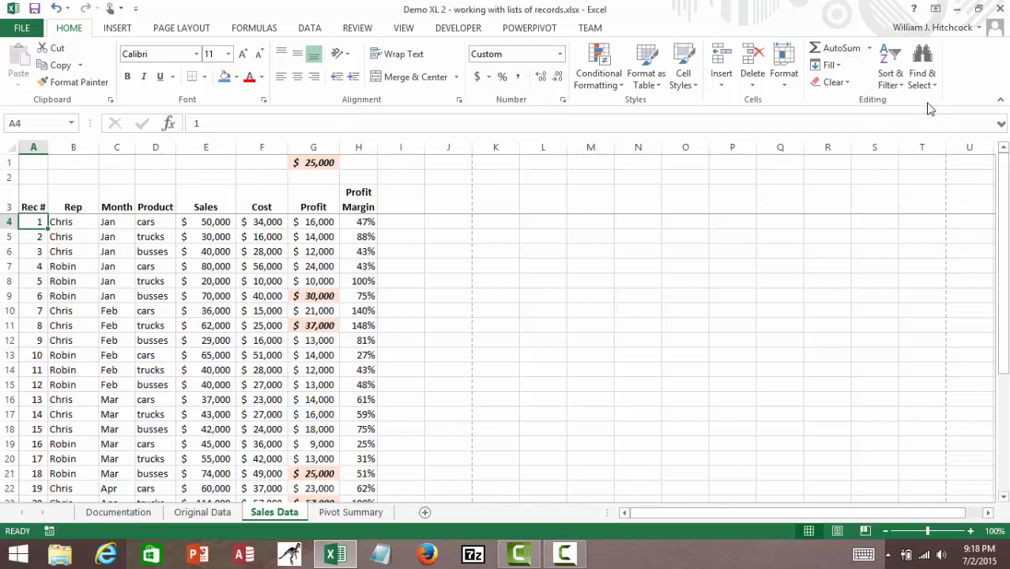
Look down the Profit column of the re-sorted records to check the highlighting, and return to cell A4.
{"action": "key", "text": "Right"}
{"action": "key", "text": "Right"}
{"action": "key", "text": "Right"}
{"action": "key", "text": "Right"}
{"action": "key", "text": "Right"}
{"action": "key", "text": "Right"}
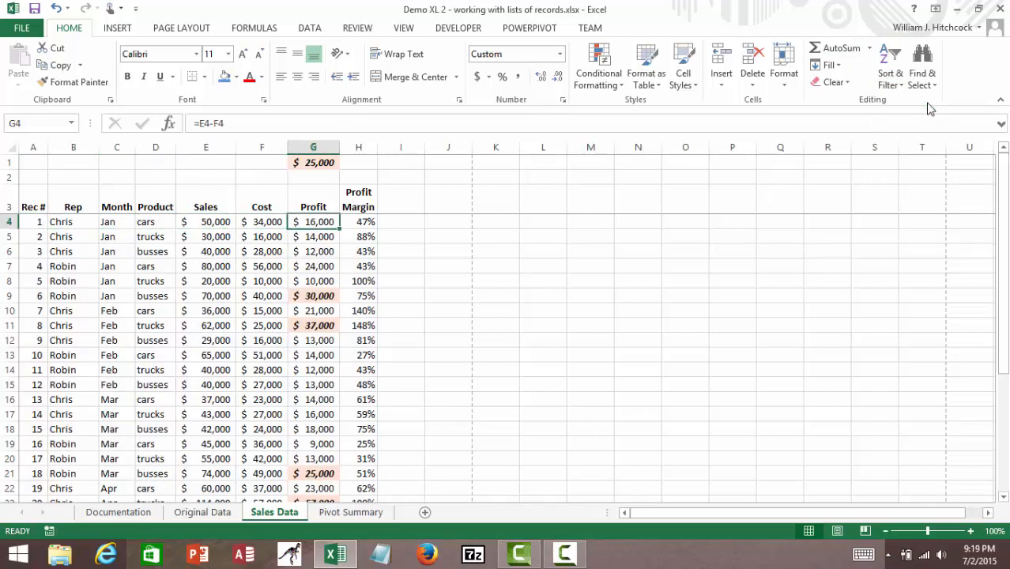
{"action": "key", "text": "Down"}
{"action": "key", "text": "Down"}
{"action": "key", "text": "Down"}
{"action": "key", "text": "Down"}
{"action": "key", "text": "Down"}
{"action": "key", "text": "Down"}
{"action": "key", "text": "Down"}
{"action": "key", "text": "Down"}
{"action": "key", "text": "Down"}
{"action": "key", "text": "Down"}
{"action": "key", "text": "Down"}
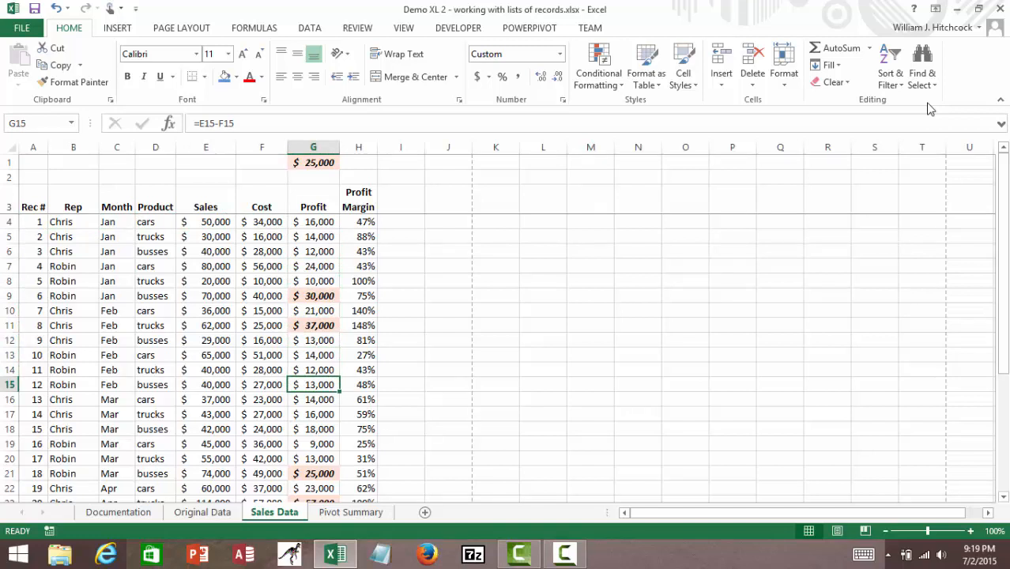
{"action": "key", "text": "ctrl+Home"}
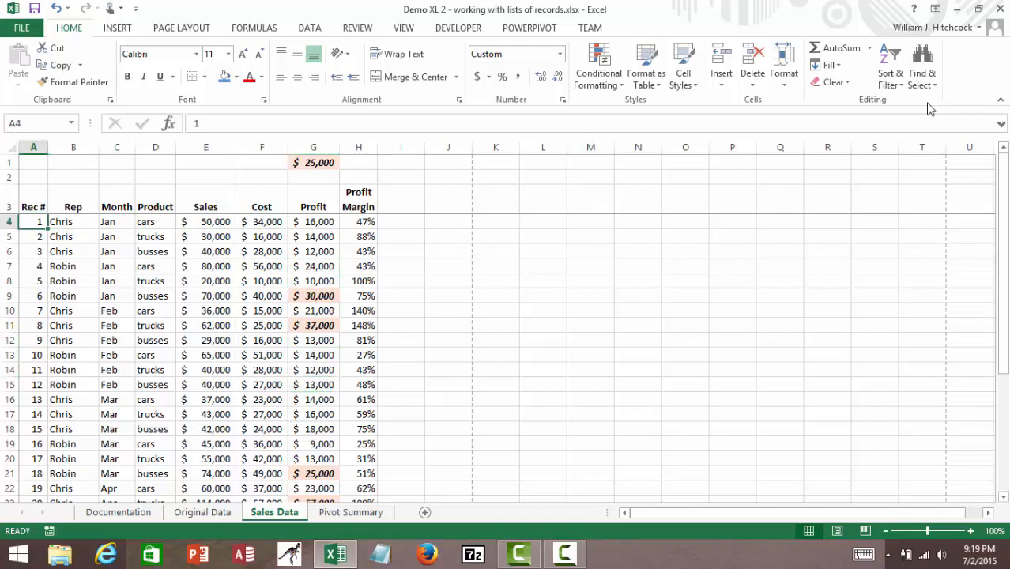